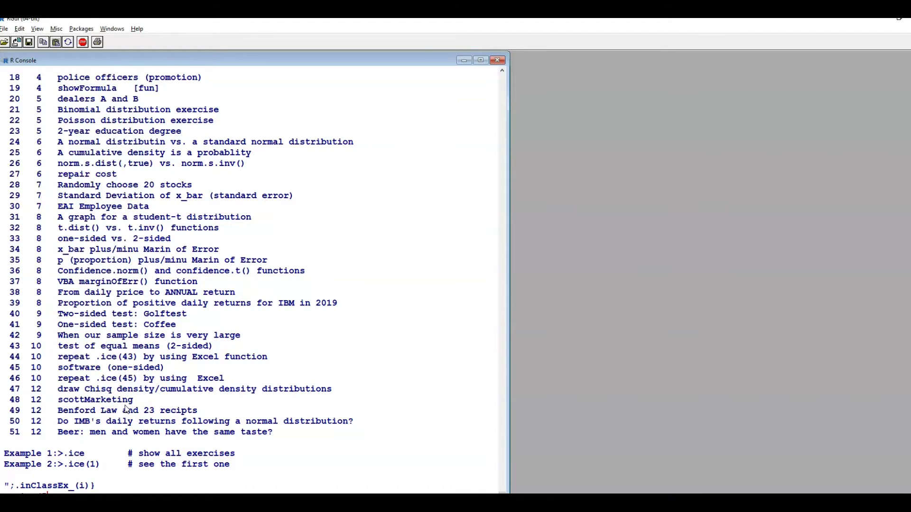
# - Display the in-class exercise on whether men and women share the same beer taste, and highlight its methods of getting data
pyautogui.press('Return')
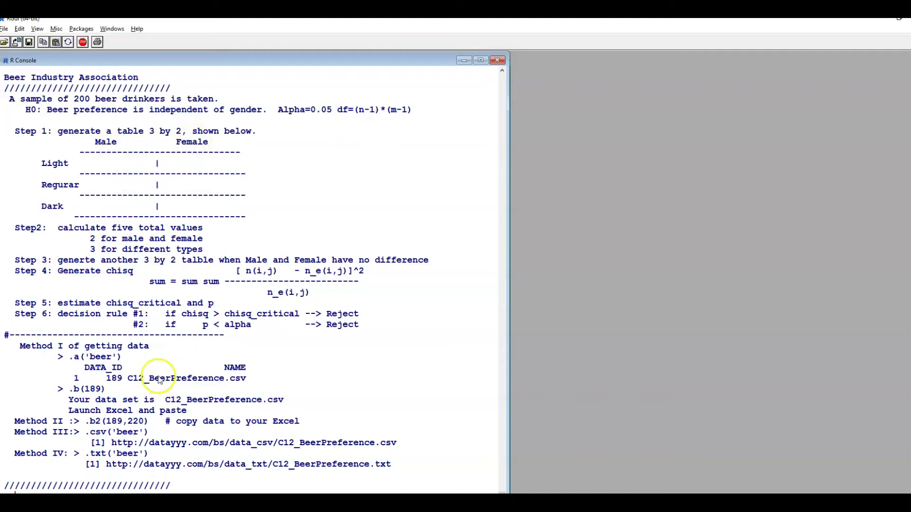
pyautogui.moveTo(16, 347); pyautogui.dragTo(397, 465)
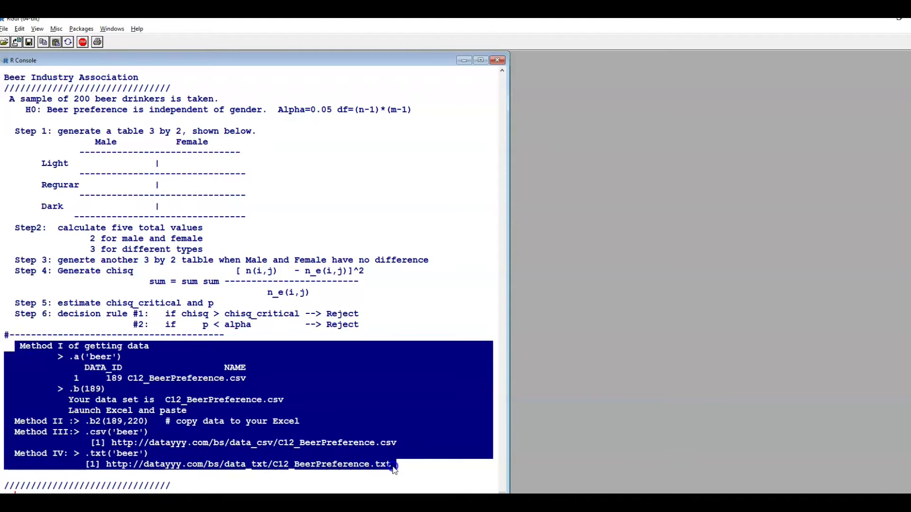
pyautogui.click(313, 416)
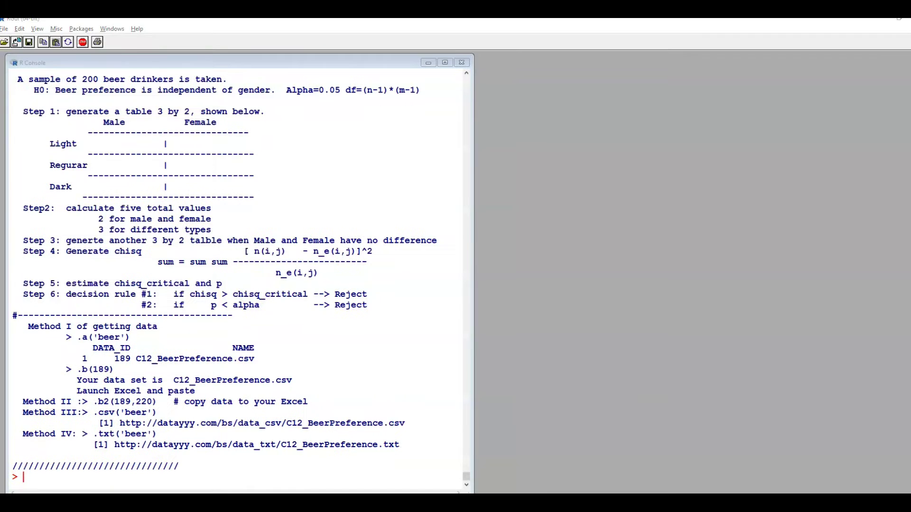
# - Find the beer data set with .a('beer') and copy its data for Excel with .b(189)
pyautogui.click(66, 480)
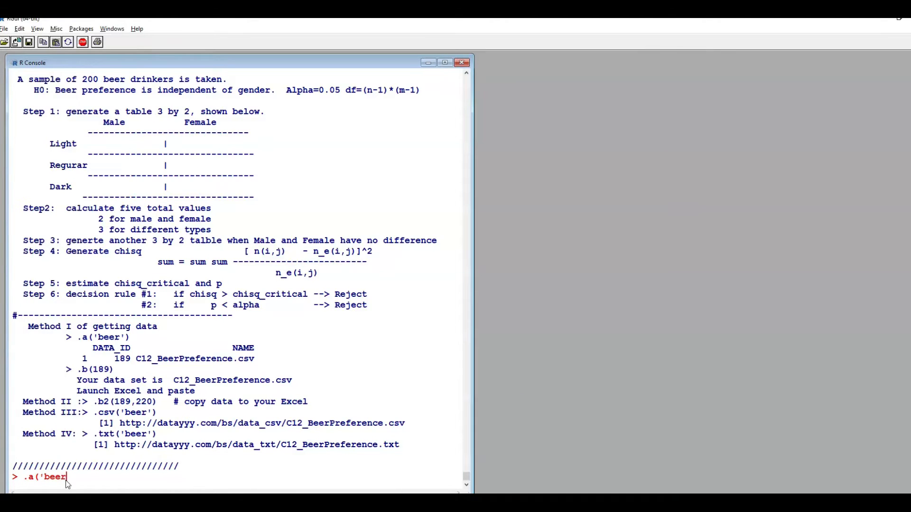
pyautogui.press('Return')
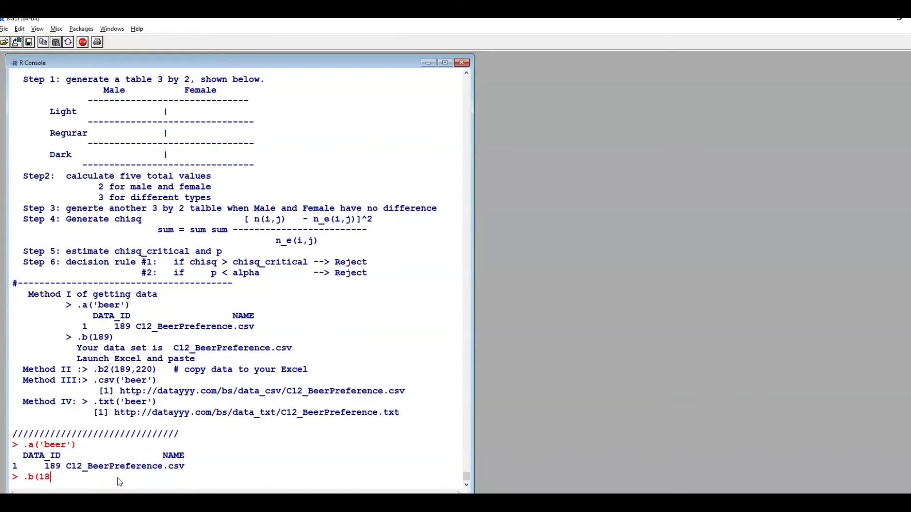
pyautogui.press('Return')
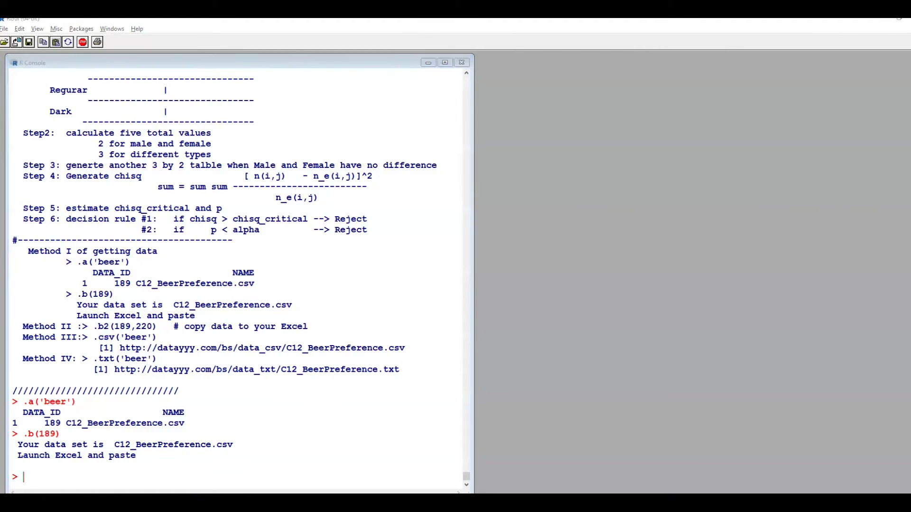
# - Switch to the c12_2 workbook in Excel and paste the copied beer preference data starting at cell A1
pyautogui.hotkey('alt', 'Tab')
pyautogui.click(28, 131)
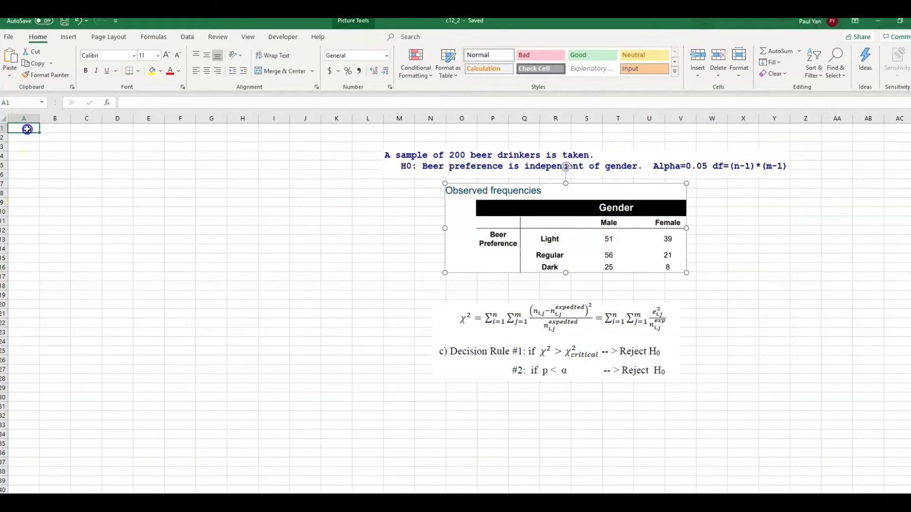
pyautogui.rightClick(27, 130)
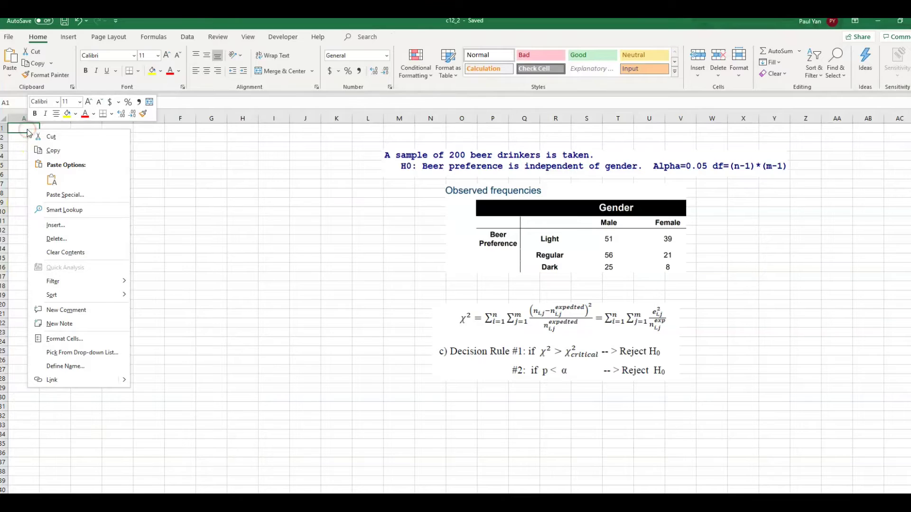
pyautogui.click(51, 181)
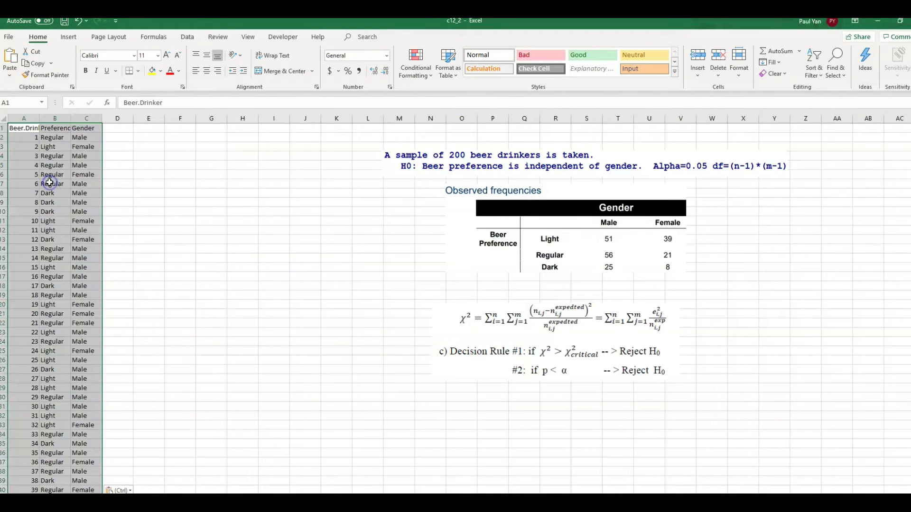
# - Widen columns A and B to fit the Beer.Drinker and Preference headings
pyautogui.moveTo(41, 122); pyautogui.dragTo(112, 119)
pyautogui.doubleClick(41, 121)
pyautogui.doubleClick(81, 117)
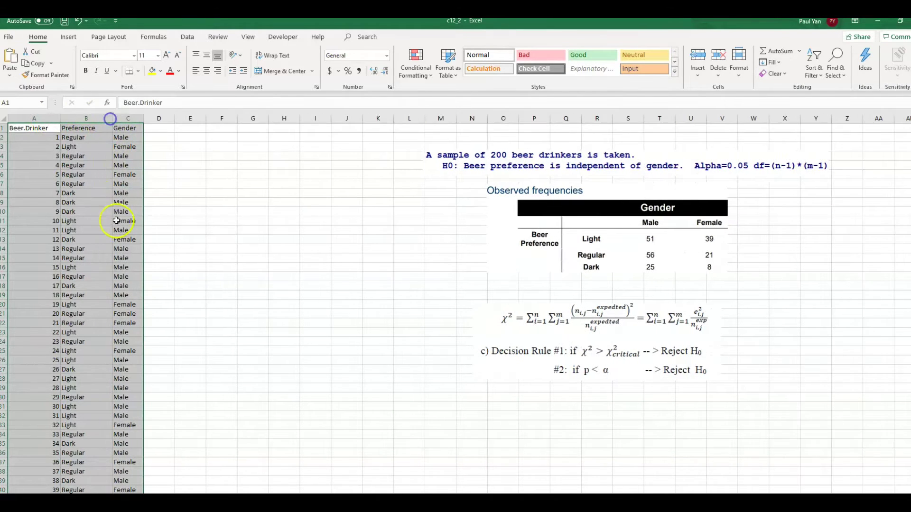
# - Examine the preference and gender recorded for the first few beer drinkers
pyautogui.click(85, 138)
pyautogui.click(82, 148)
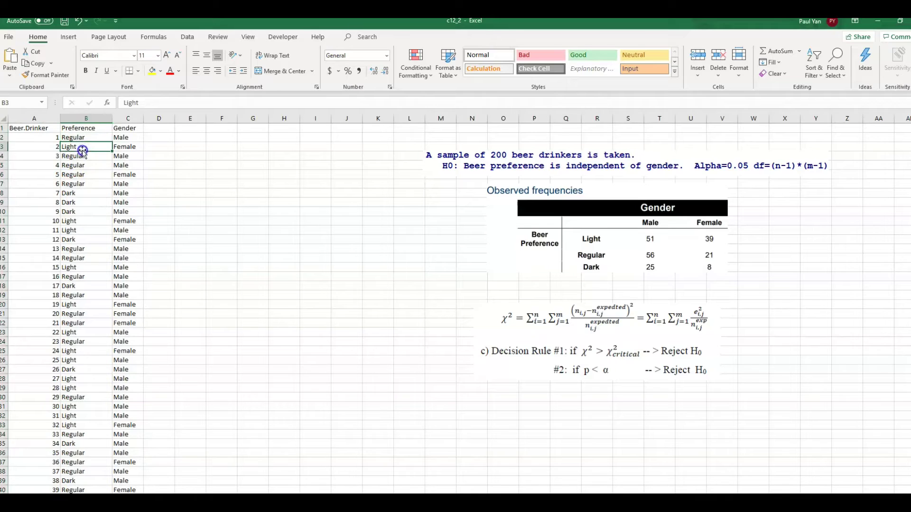
pyautogui.click(82, 162)
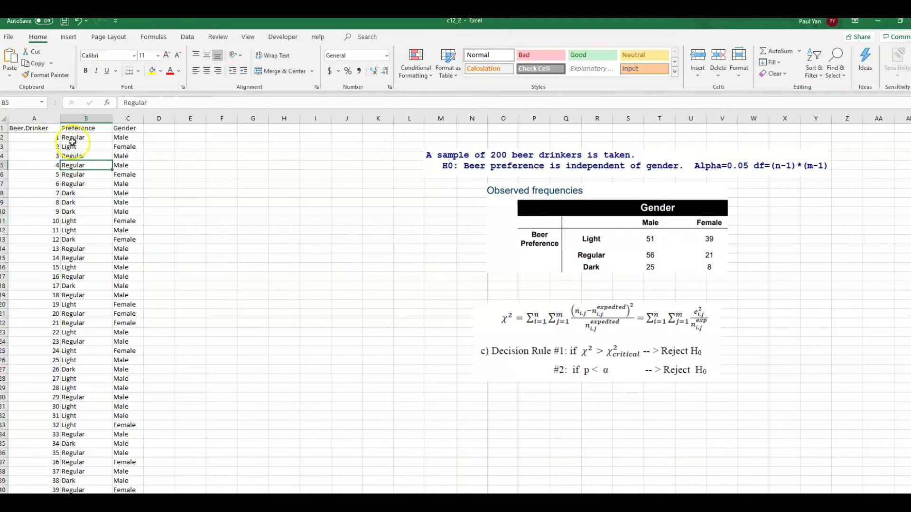
pyautogui.moveTo(24, 138); pyautogui.dragTo(159, 138)
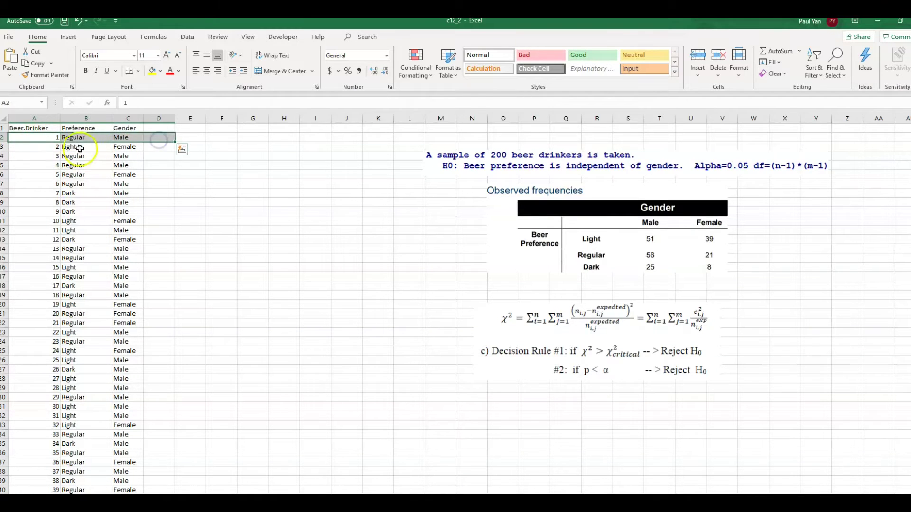
pyautogui.moveTo(47, 148); pyautogui.dragTo(118, 147)
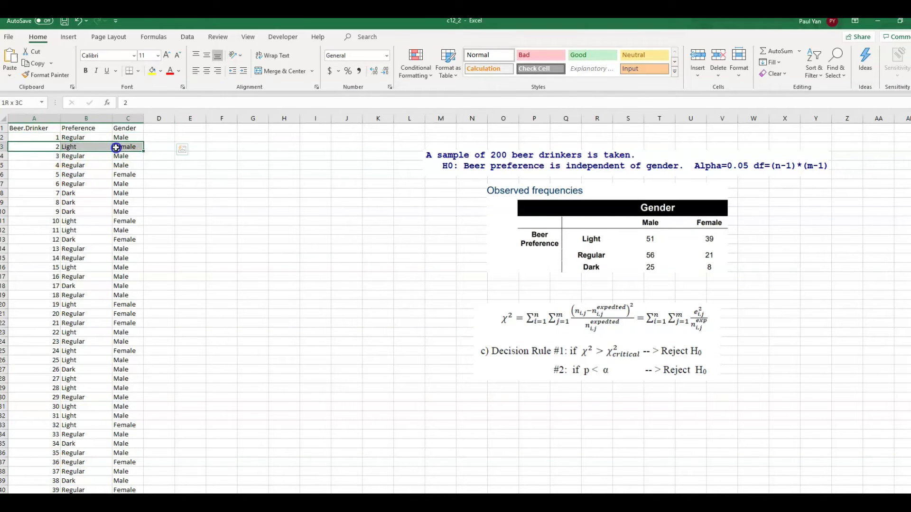
# - Move the Observed frequencies picture about one column to the left
pyautogui.click(199, 201)
pyautogui.click(648, 230)
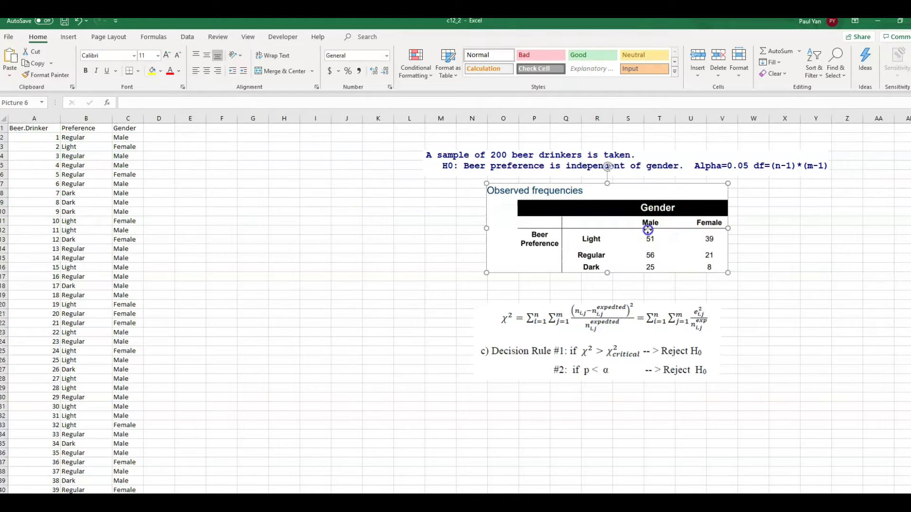
pyautogui.moveTo(648, 230); pyautogui.dragTo(614, 231)
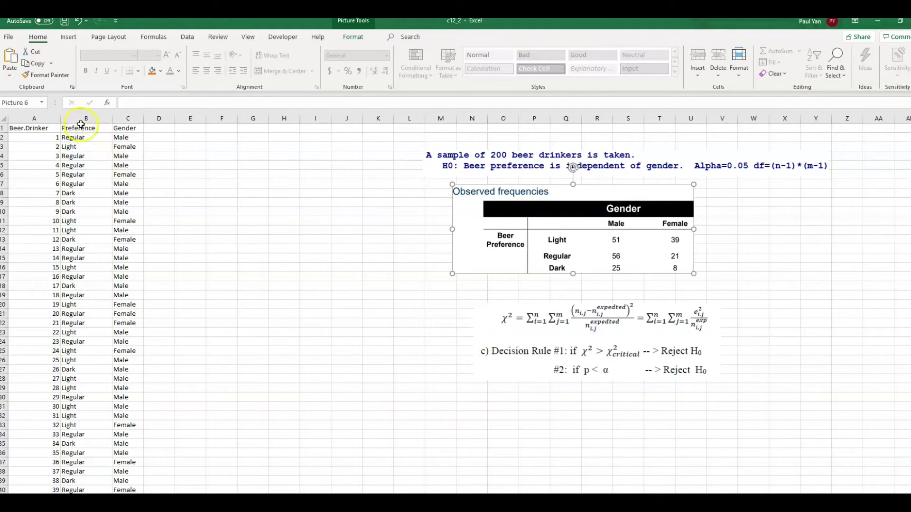
# - Insert a PivotTable on a new worksheet using the Preference and Gender columns B:C as its source
pyautogui.moveTo(75, 118); pyautogui.dragTo(116, 117)
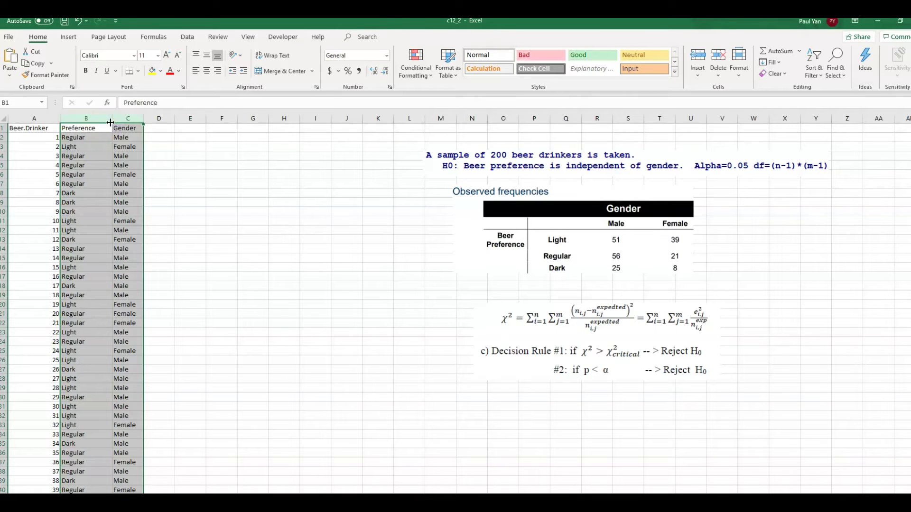
pyautogui.click(71, 38)
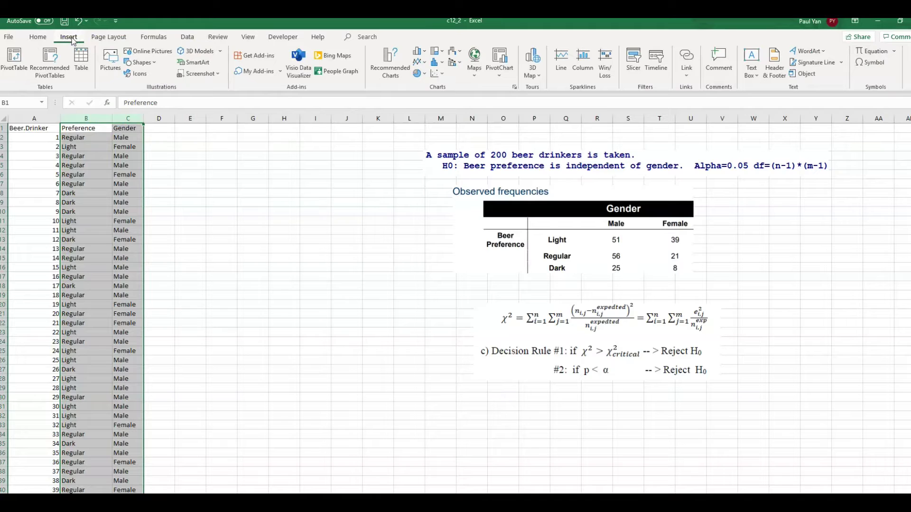
pyautogui.click(20, 59)
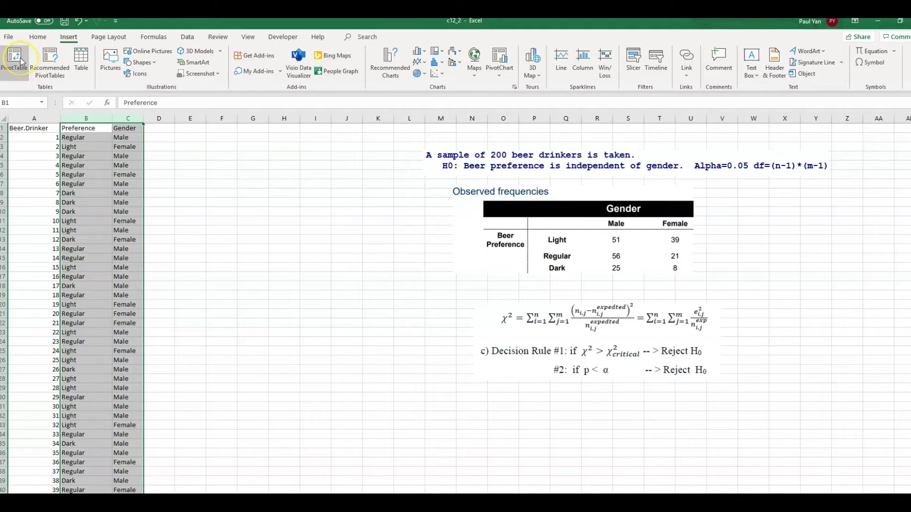
pyautogui.click(20, 60)
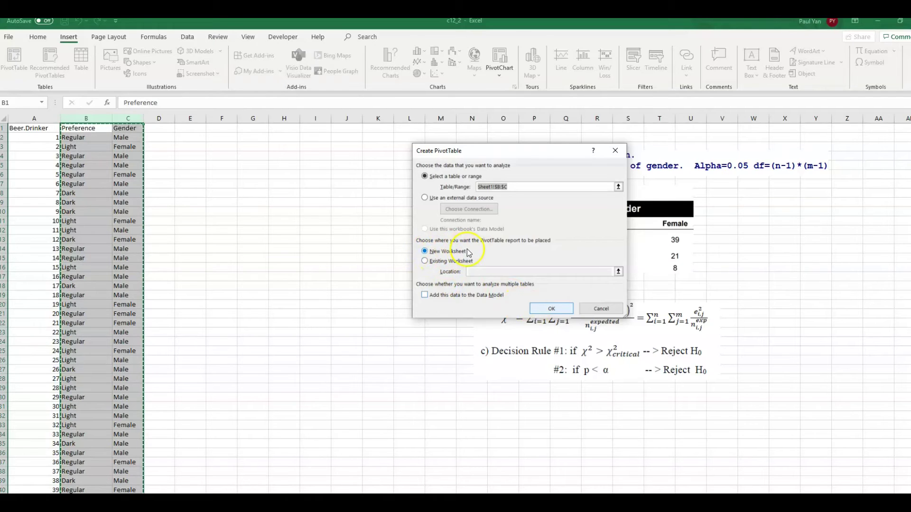
pyautogui.click(549, 310)
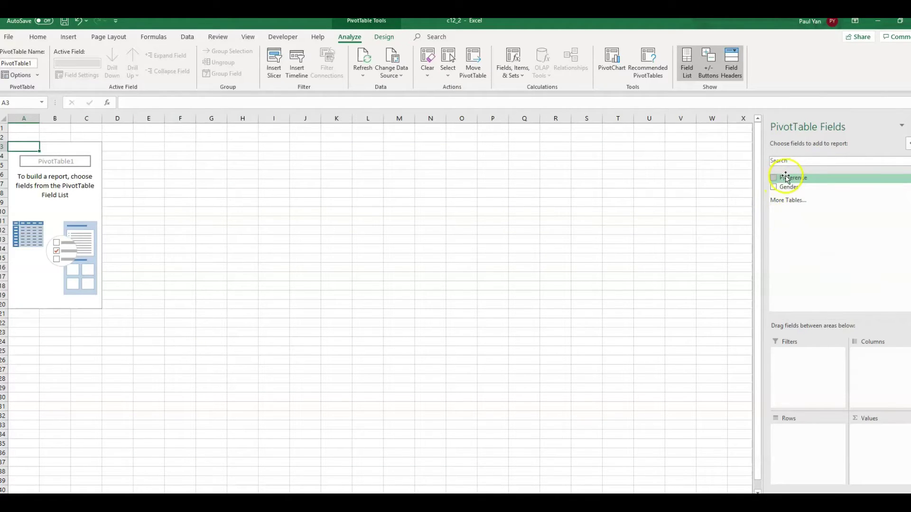
# - Build the PivotTable with Preference and Gender as row fields and the count of Preference as values
pyautogui.moveTo(786, 179); pyautogui.dragTo(782, 427)
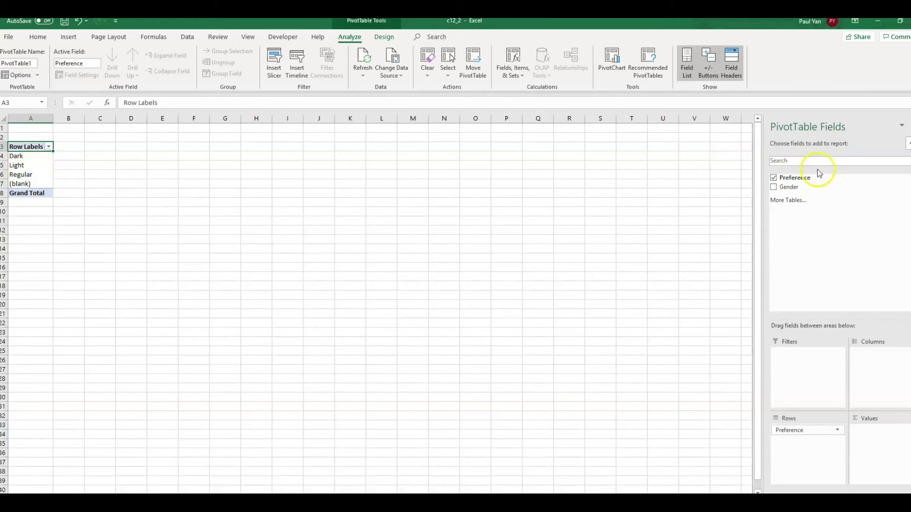
pyautogui.moveTo(804, 190); pyautogui.dragTo(802, 442)
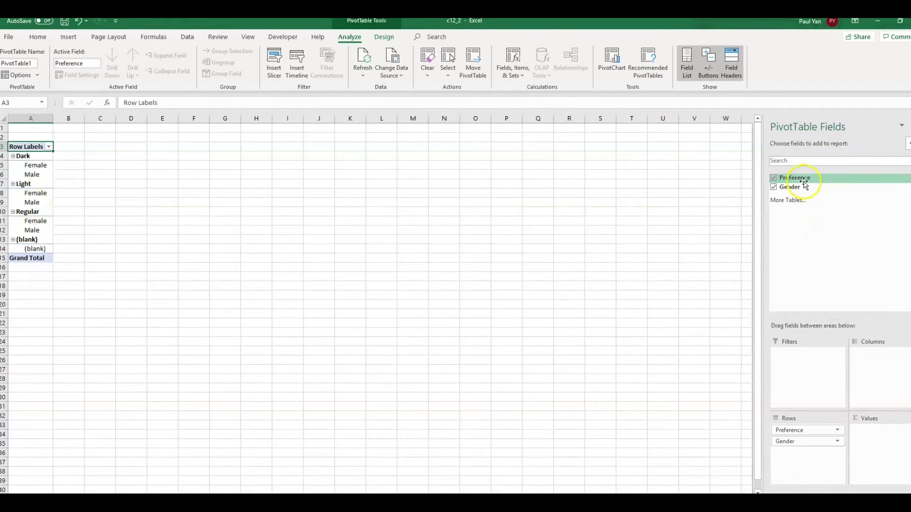
pyautogui.moveTo(804, 180); pyautogui.dragTo(880, 435)
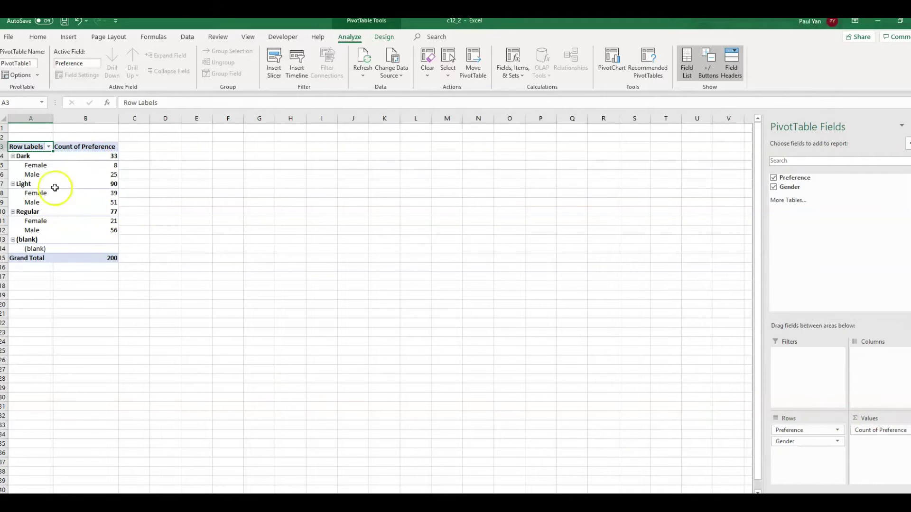
pyautogui.moveTo(99, 165)
pyautogui.moveTo(112, 158)
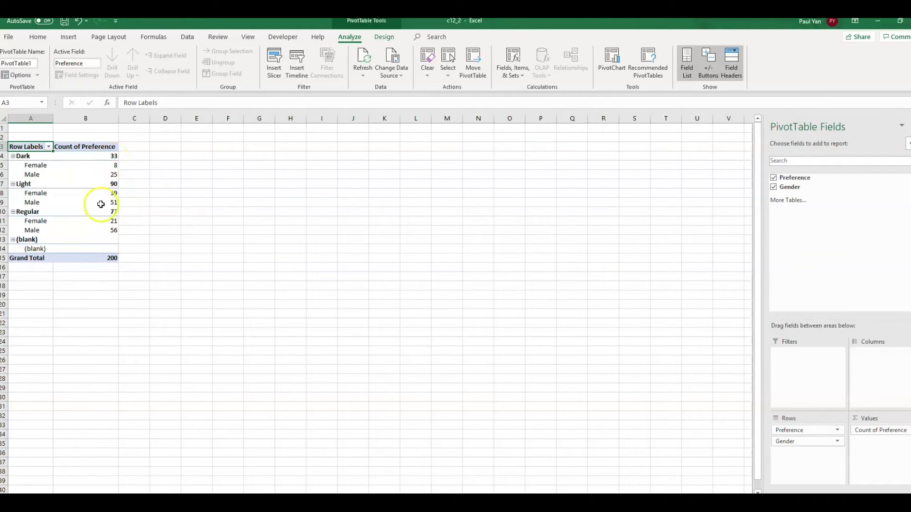
pyautogui.moveTo(25, 158)
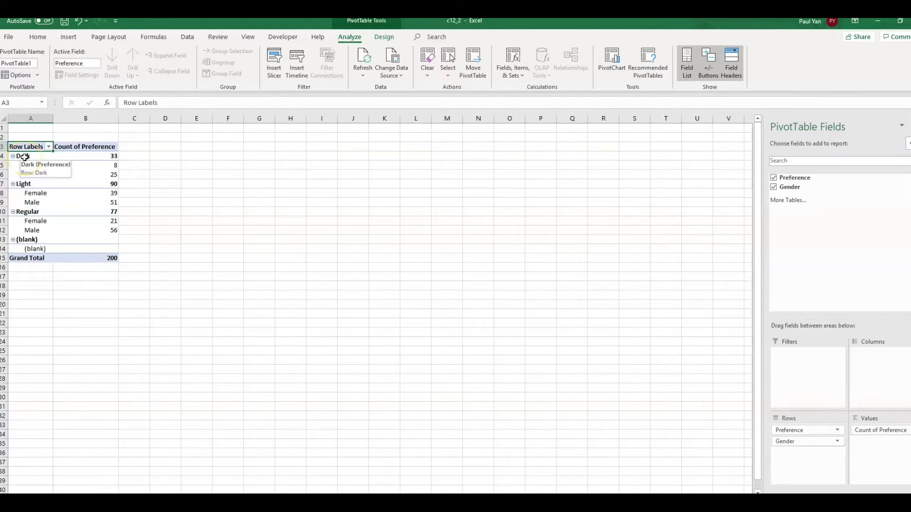
pyautogui.click(163, 190)
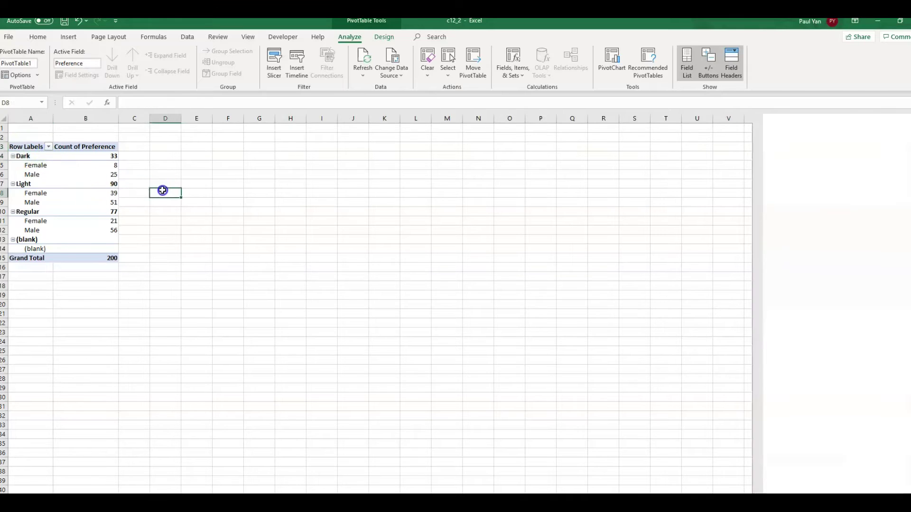
# - Copy the Dark, Light and Regular rows A4:B12 of the PivotTable and go to Sheet1
pyautogui.moveTo(29, 155); pyautogui.dragTo(82, 232)
pyautogui.rightClick(86, 158)
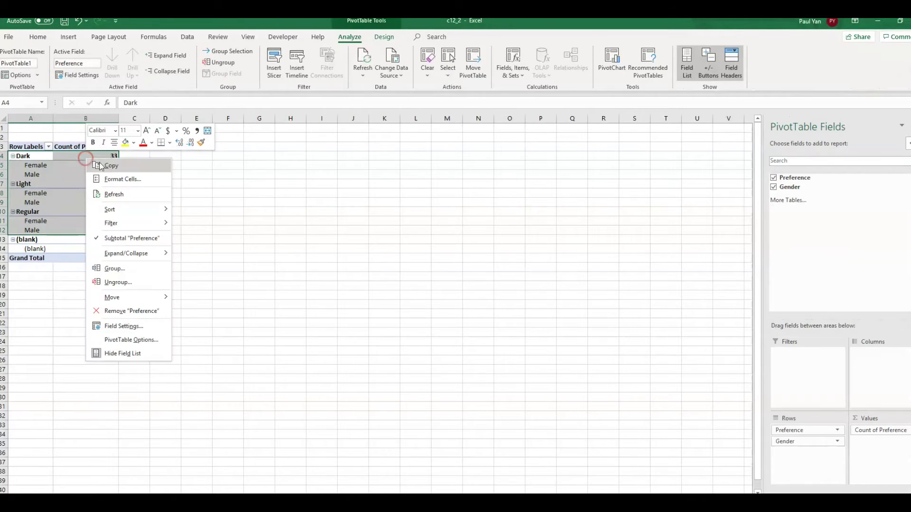
pyautogui.click(108, 166)
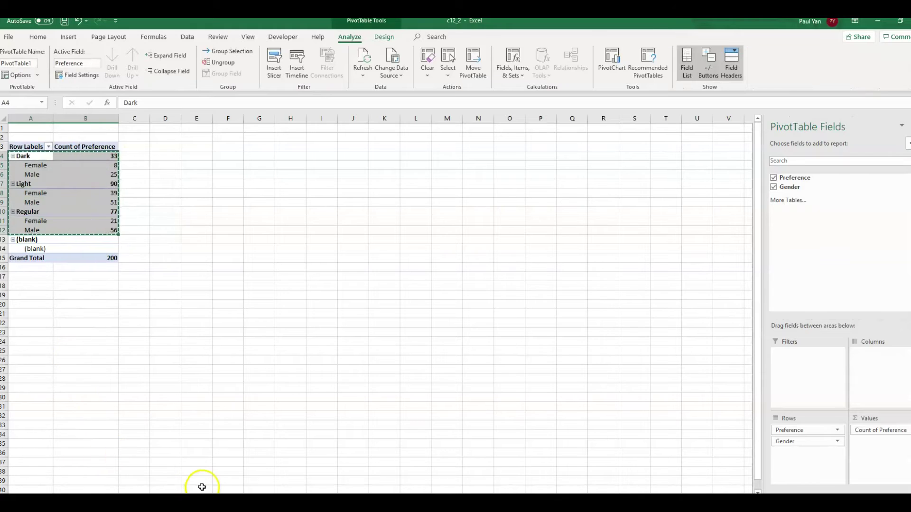
pyautogui.click(24, 156)
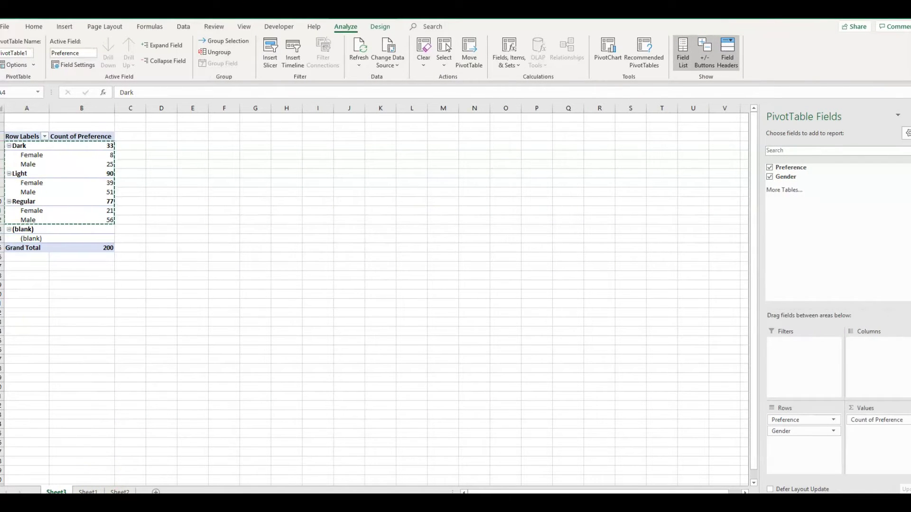
pyautogui.click(88, 491)
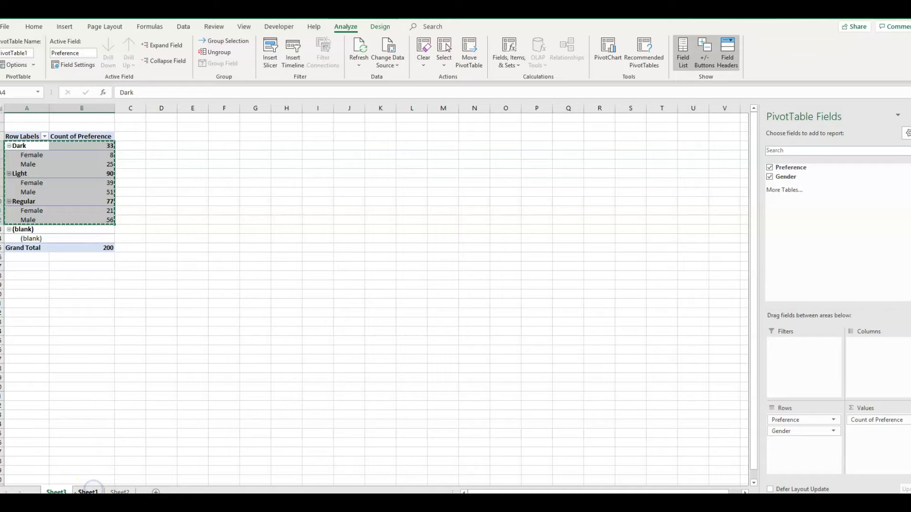
pyautogui.click(88, 491)
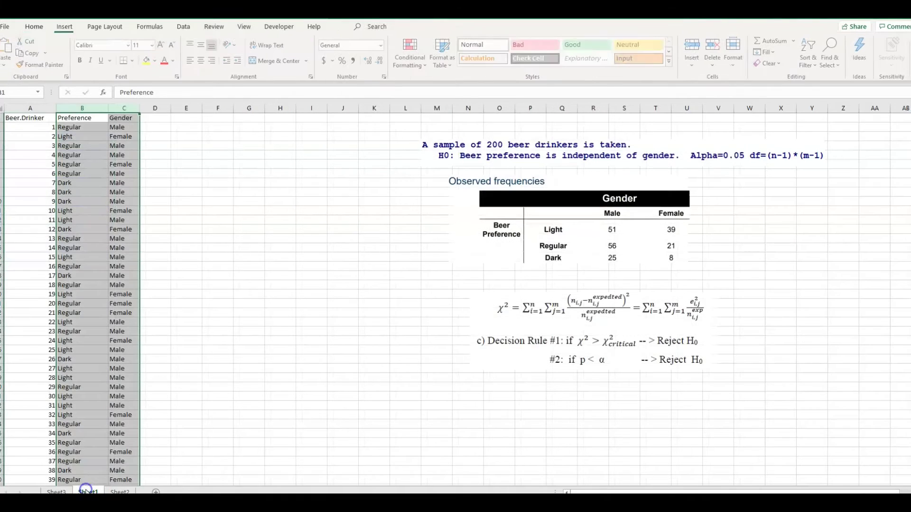
# - Paste the copied counts as values starting at cell E4 of Sheet1, and widen columns E and F
pyautogui.click(188, 147)
pyautogui.rightClick(185, 146)
pyautogui.press('Escape')
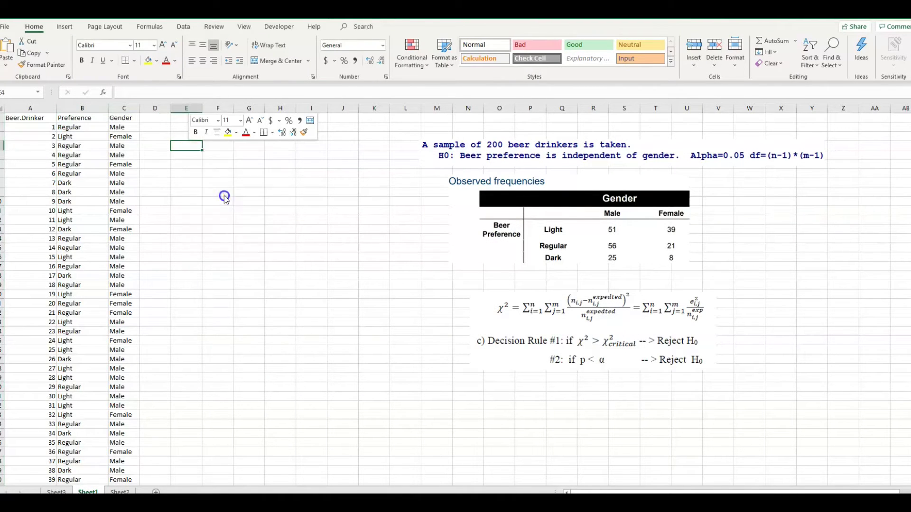
pyautogui.click(225, 198)
pyautogui.moveTo(195, 109); pyautogui.dragTo(249, 111)
pyautogui.click(192, 146)
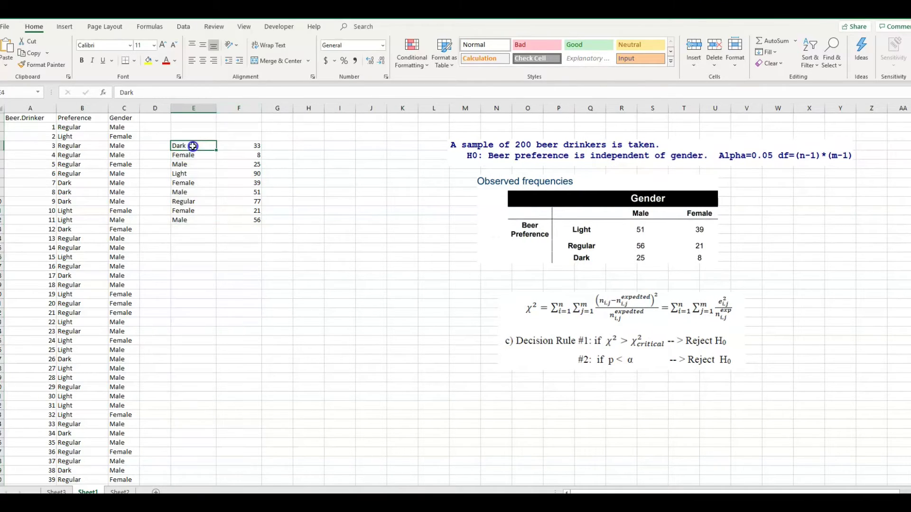
# - Enter the row labels light, regular and dark in cells E15:E17 below the copied counts
pyautogui.click(199, 248)
pyautogui.write('k')
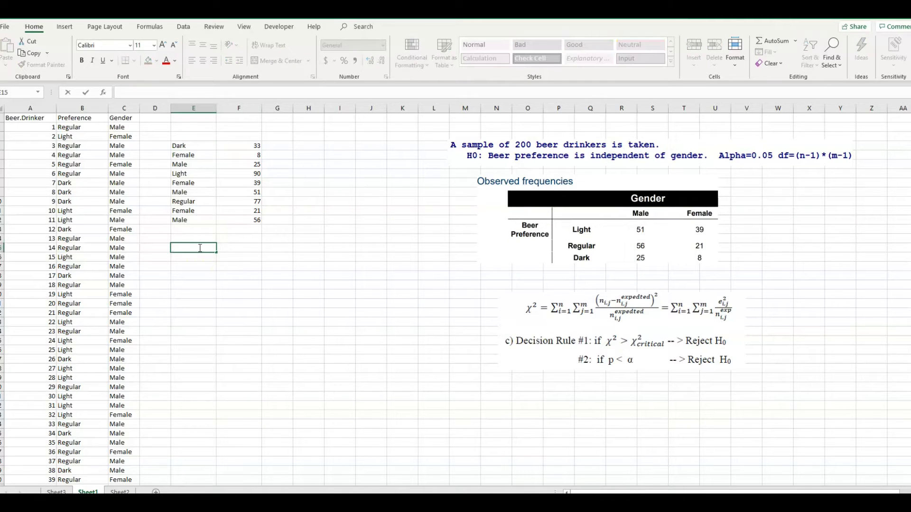
pyautogui.press('Return')
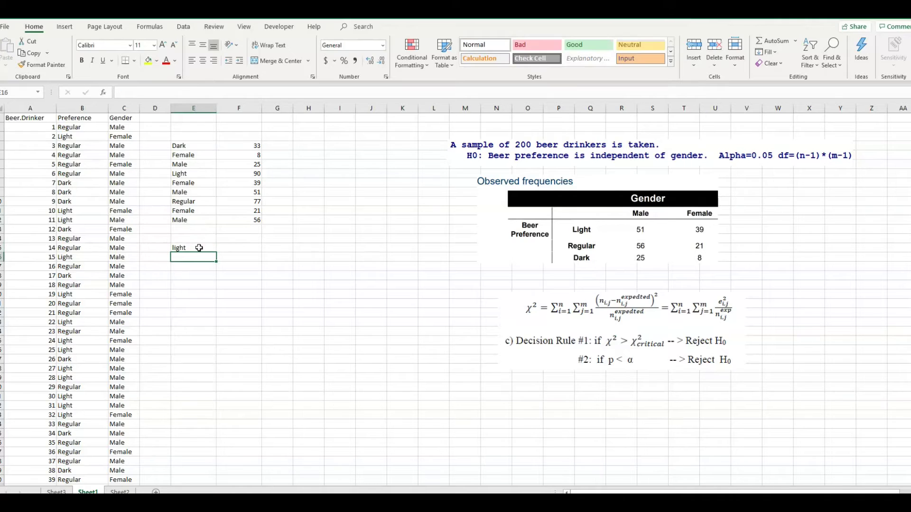
pyautogui.write('regu')
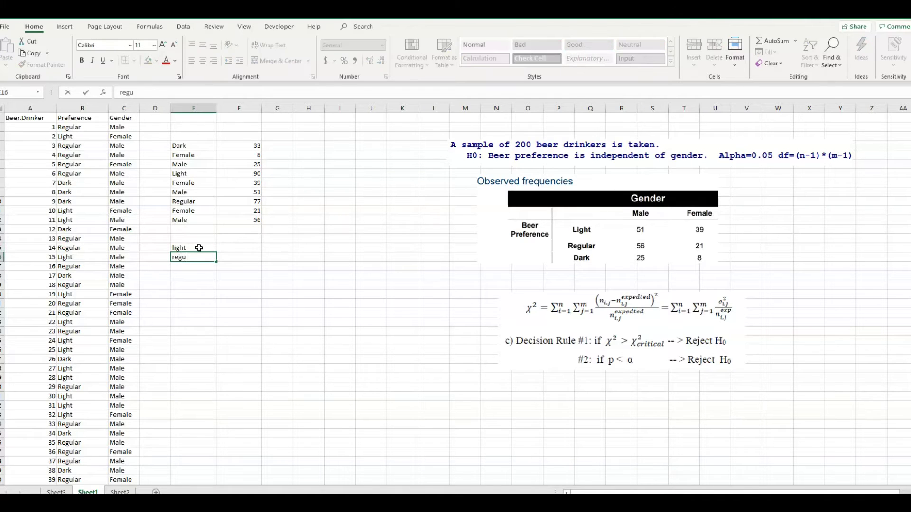
pyautogui.write('lar')
pyautogui.press('Return')
pyautogui.write('da')
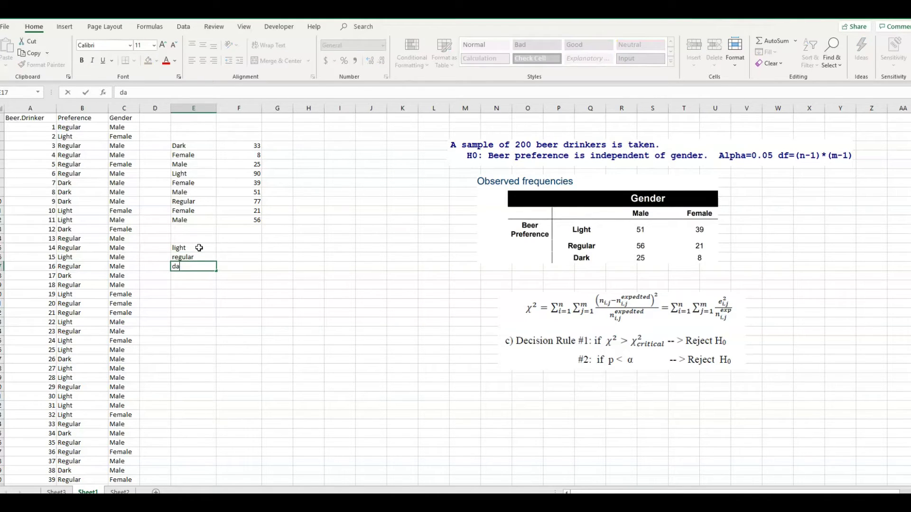
pyautogui.press('Return')
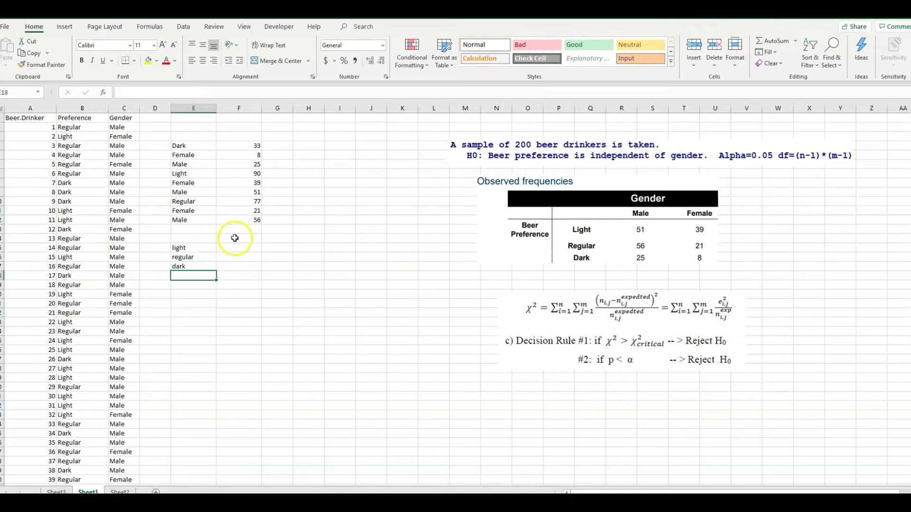
# - Add the column headings Male in F14 and female in G14 of the new frequency table
pyautogui.click(234, 238)
pyautogui.write('Male')
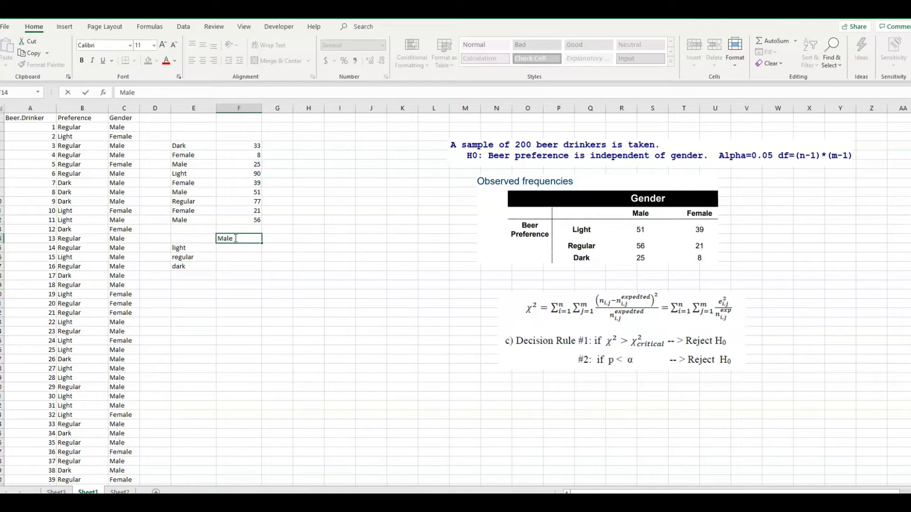
pyautogui.press('Tab')
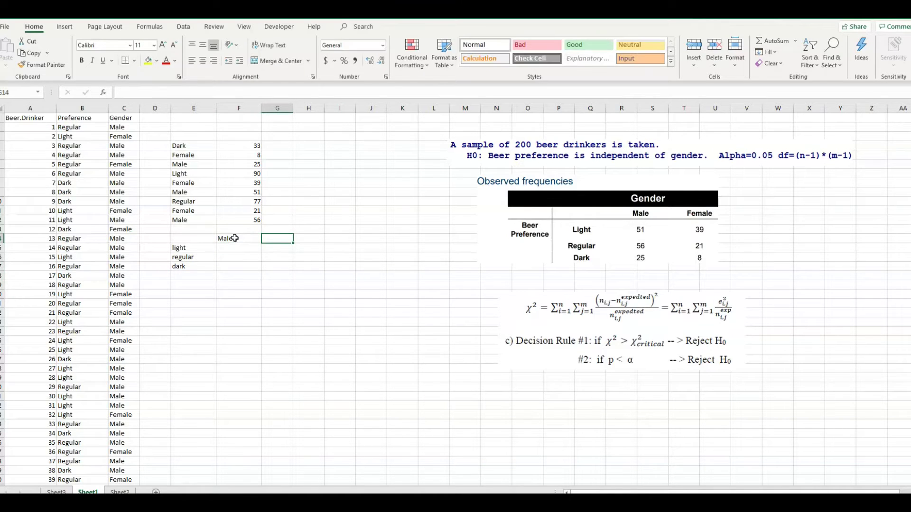
pyautogui.write('fema')
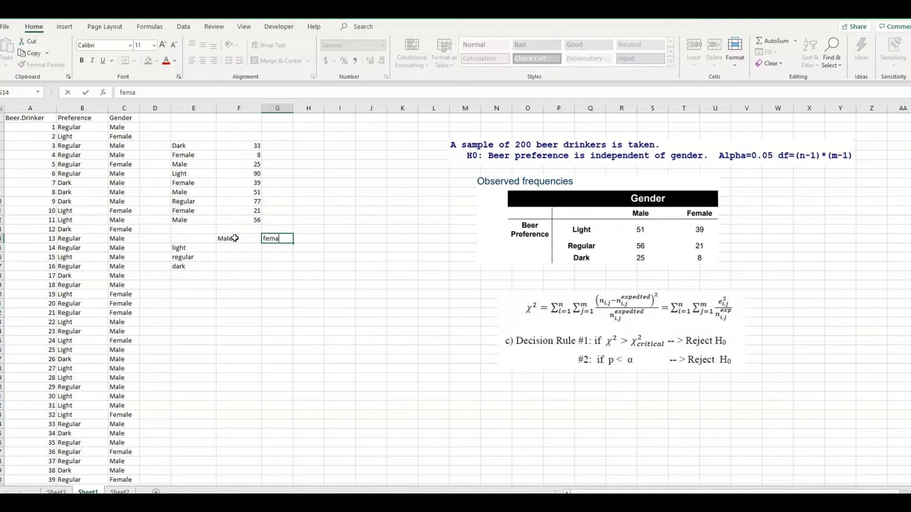
pyautogui.write('le')
pyautogui.press('Return')
# - Copy the Dark female count from F5 into the dark row's female cell G17
pyautogui.click(234, 244)
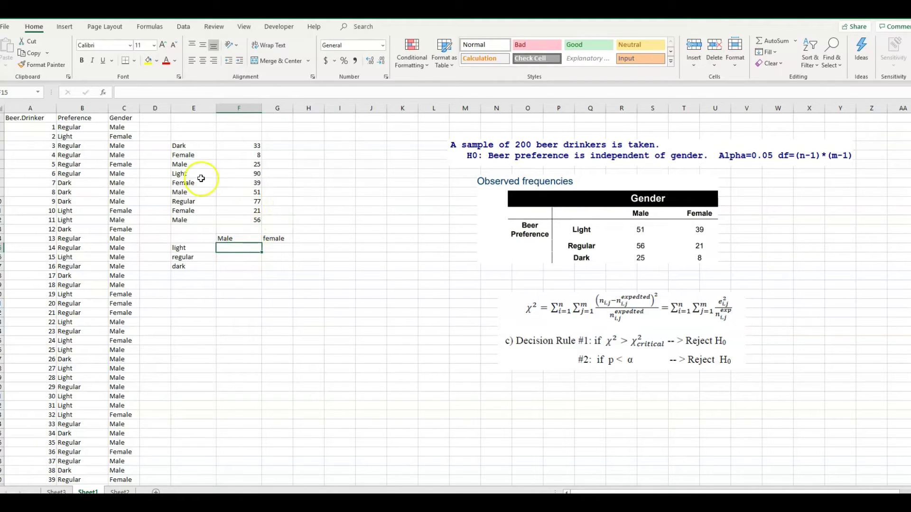
pyautogui.click(233, 156)
pyautogui.rightClick(233, 156)
pyautogui.click(244, 174)
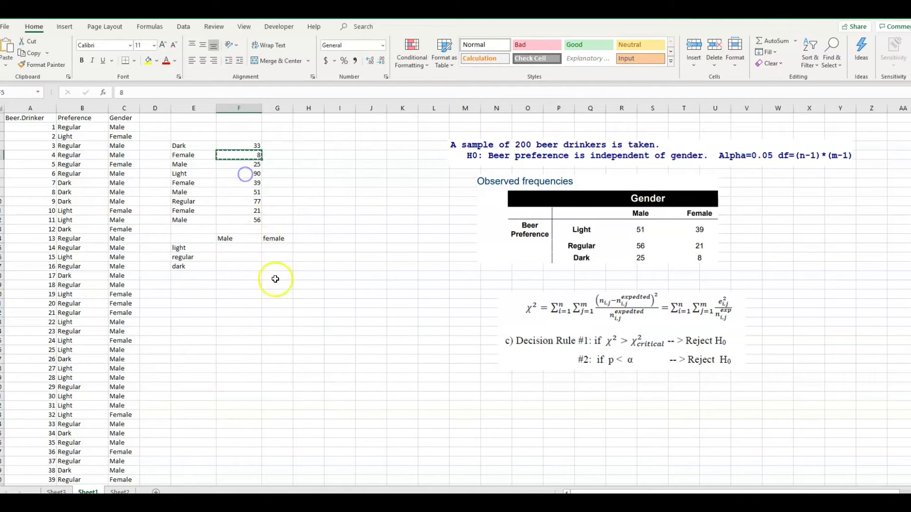
pyautogui.rightClick(275, 267)
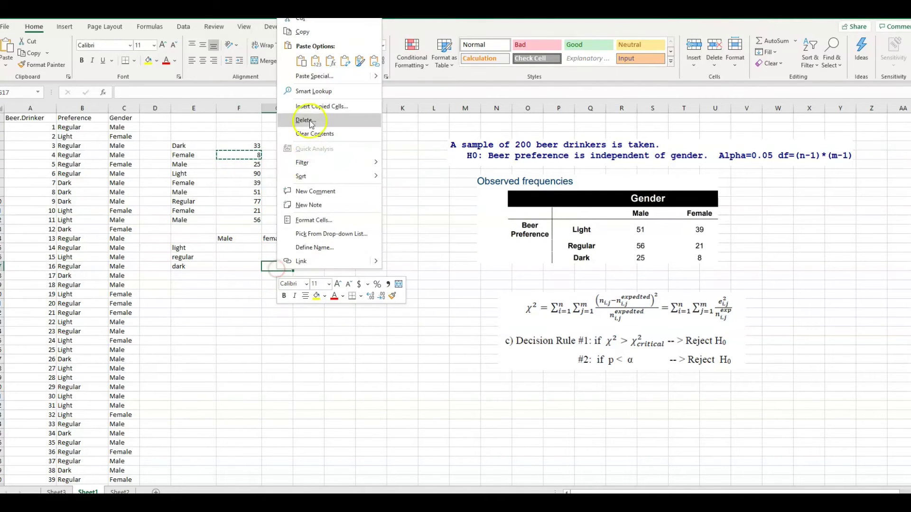
pyautogui.click(300, 61)
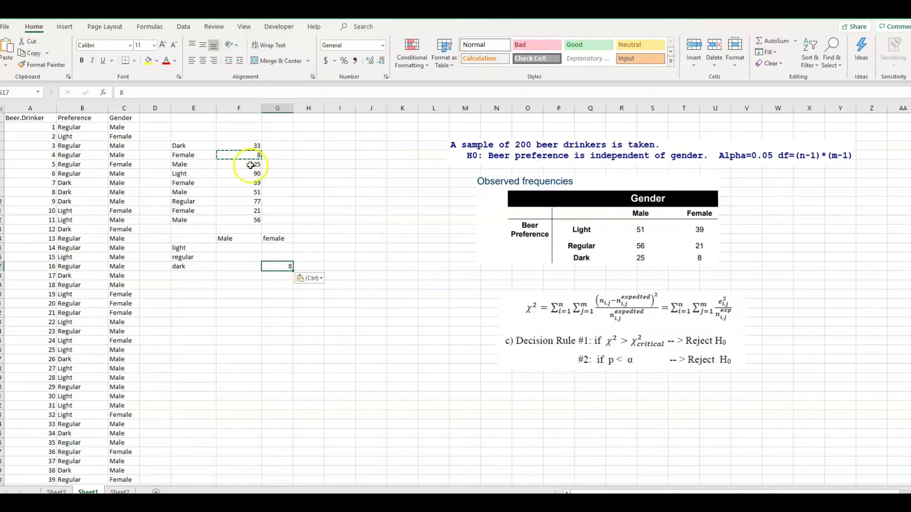
# - Copy the Dark male count from F6 and paste it as a value into F17
pyautogui.rightClick(251, 165)
pyautogui.click(267, 183)
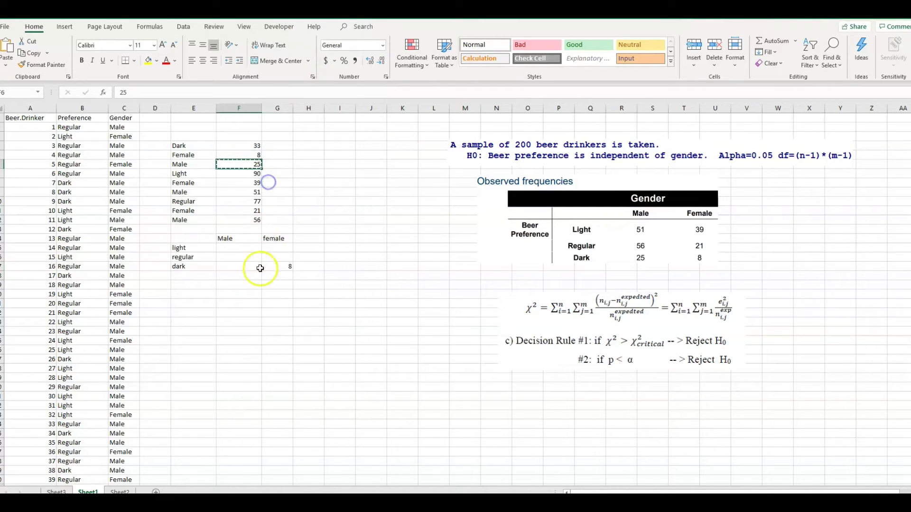
pyautogui.rightClick(249, 267)
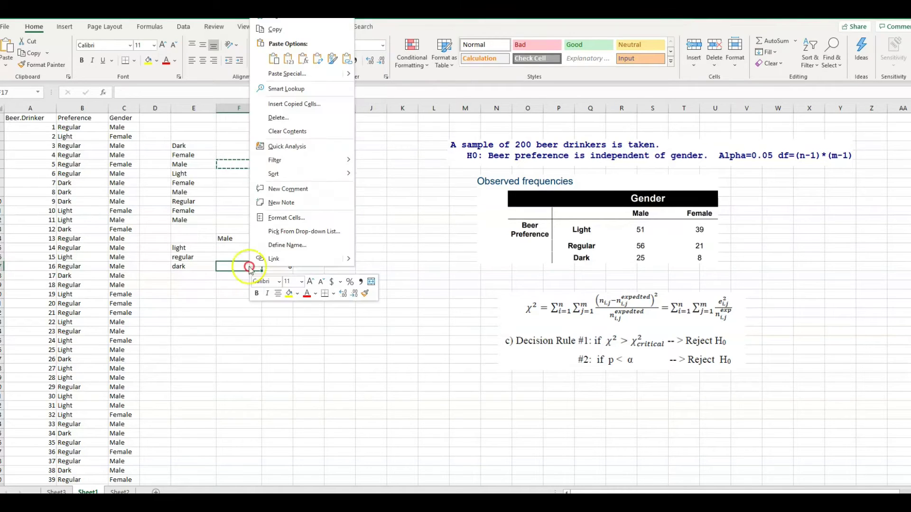
pyautogui.click(288, 60)
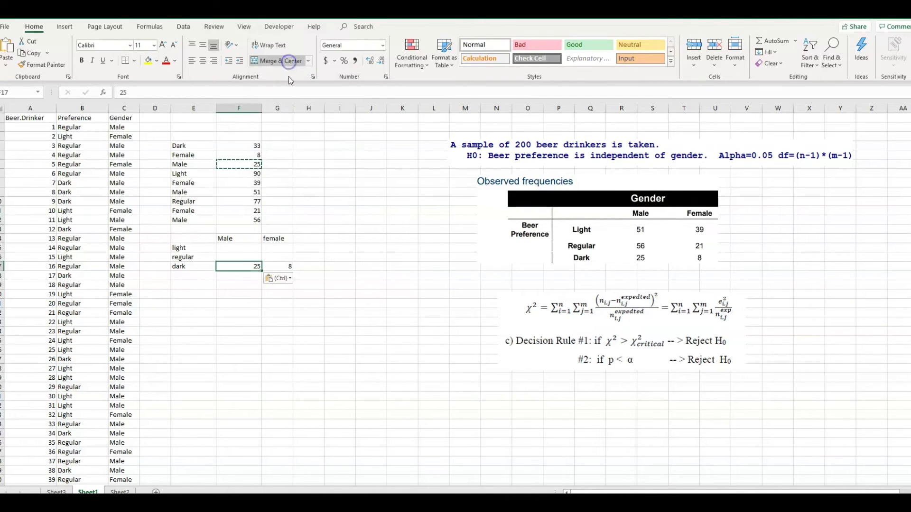
# - Copy the Light female count from F8 and paste it as a value into G15
pyautogui.rightClick(242, 183)
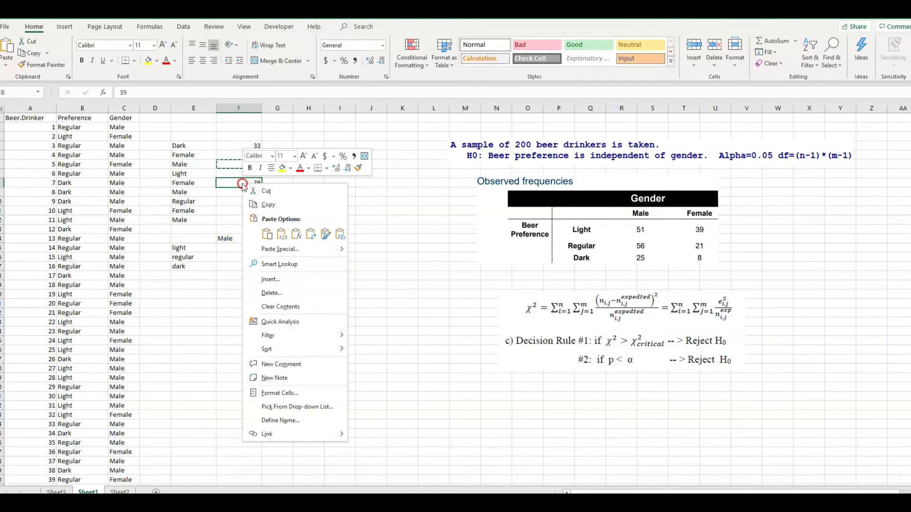
pyautogui.click(260, 202)
pyautogui.click(275, 245)
pyautogui.rightClick(275, 245)
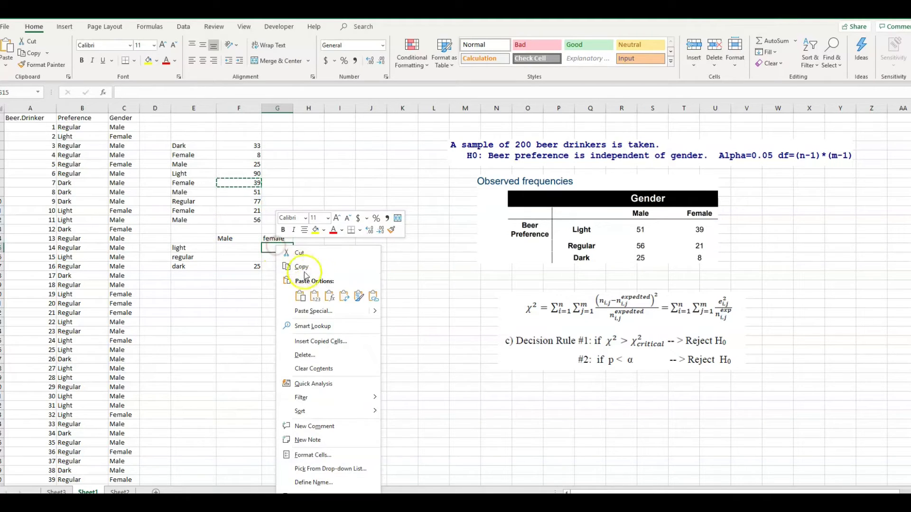
pyautogui.click(312, 293)
# - Copy the Light male count from F9, paste it as a value into F15, and end copy mode
pyautogui.click(238, 248)
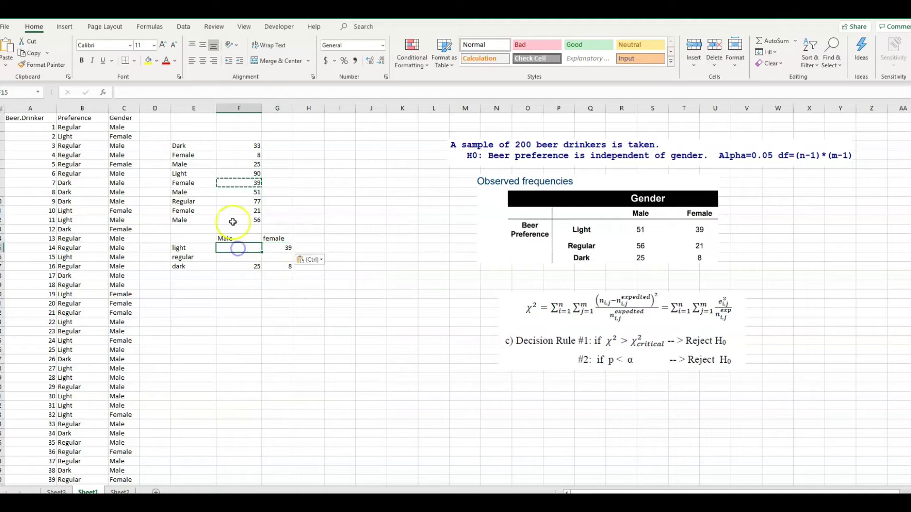
pyautogui.click(226, 195)
pyautogui.rightClick(227, 195)
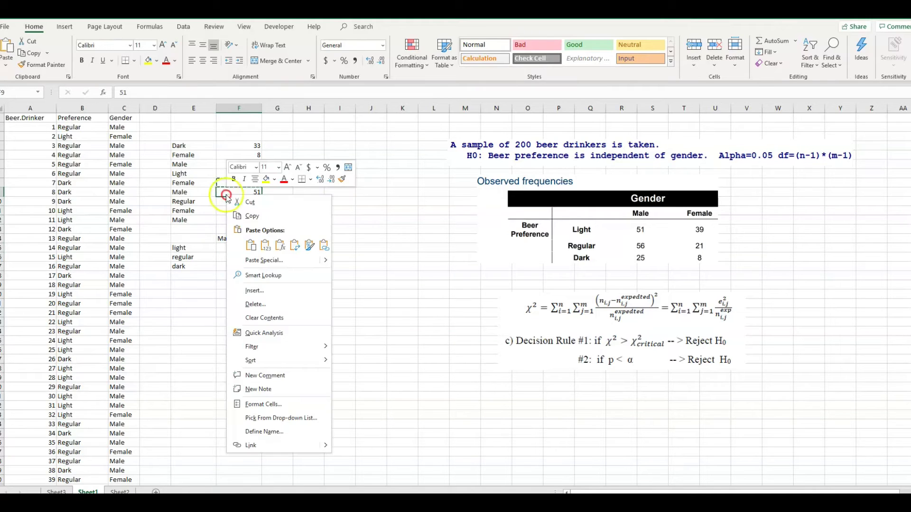
pyautogui.click(249, 213)
pyautogui.click(239, 247)
pyautogui.rightClick(240, 246)
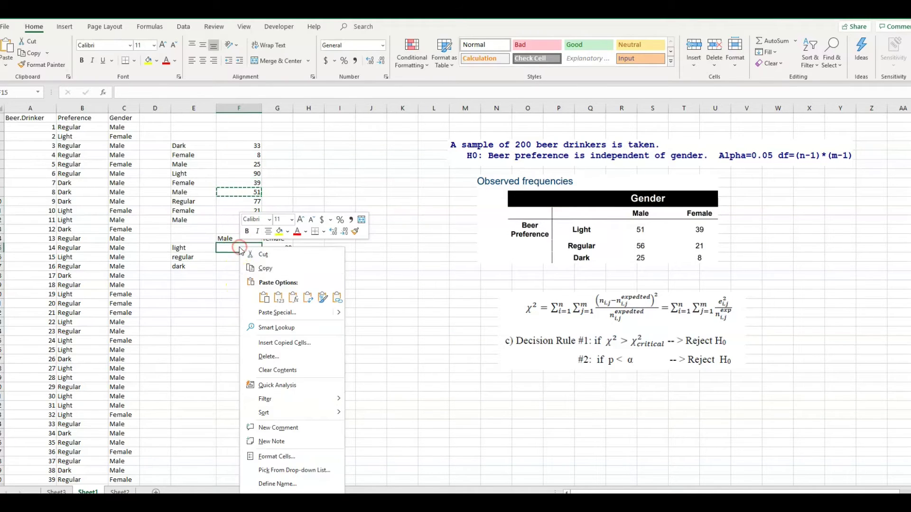
pyautogui.click(278, 295)
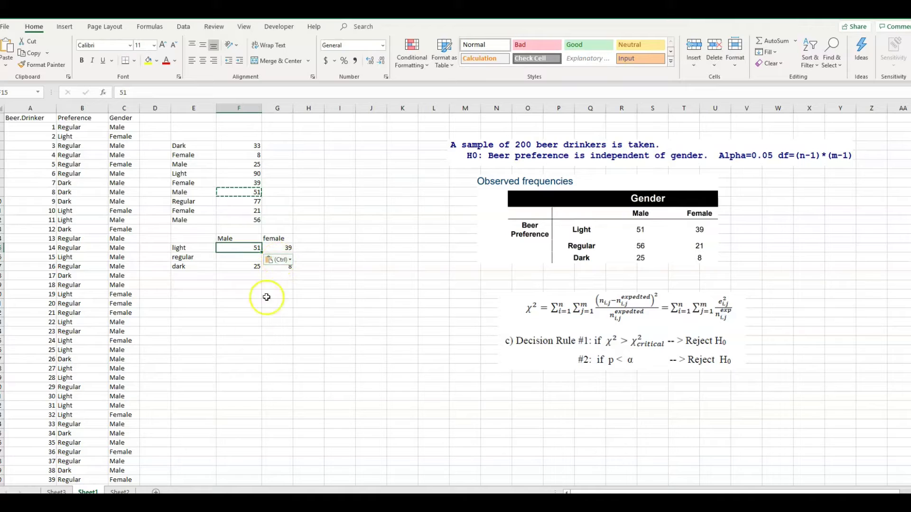
pyautogui.press('Escape')
# - Fill the regular female cell G16 with the formula =F11
pyautogui.click(282, 256)
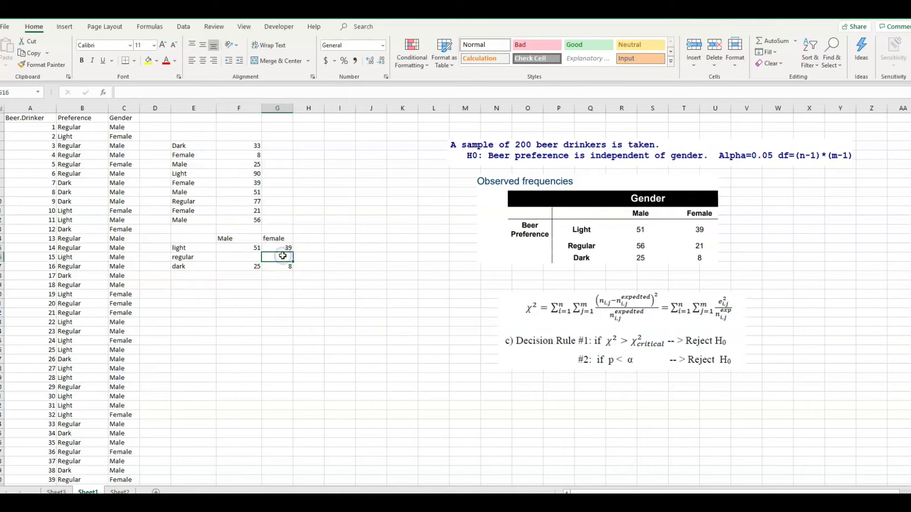
pyautogui.write('=')
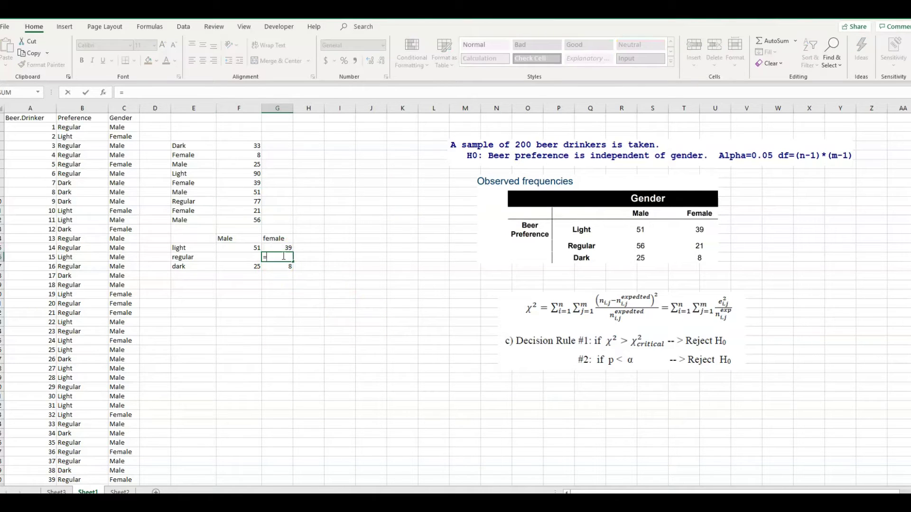
pyautogui.click(244, 211)
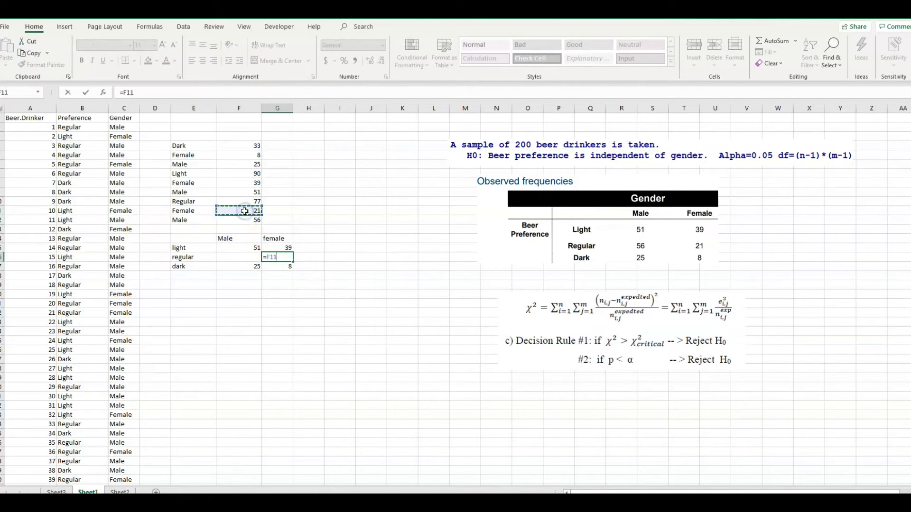
pyautogui.press('Return')
# - Enter a reference to F11 in the regular male cell F16
pyautogui.click(238, 256)
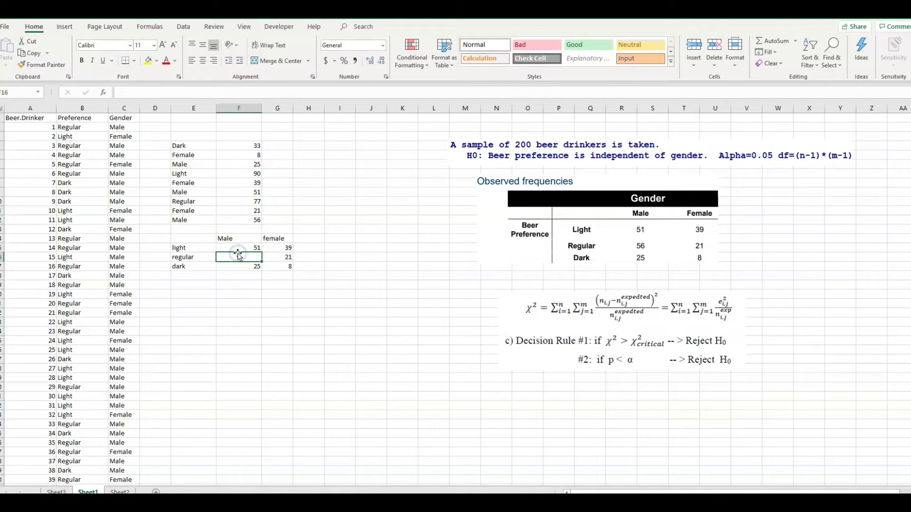
pyautogui.write('=')
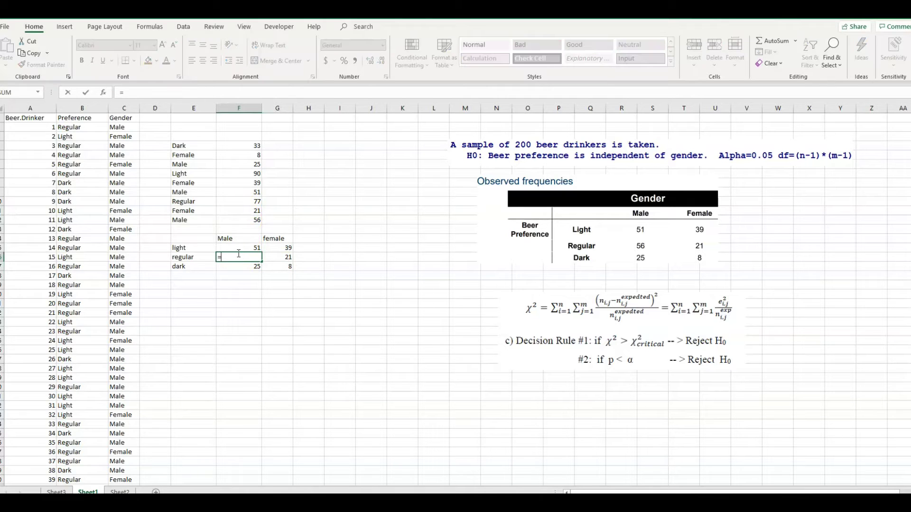
pyautogui.click(237, 212)
pyautogui.press('Return')
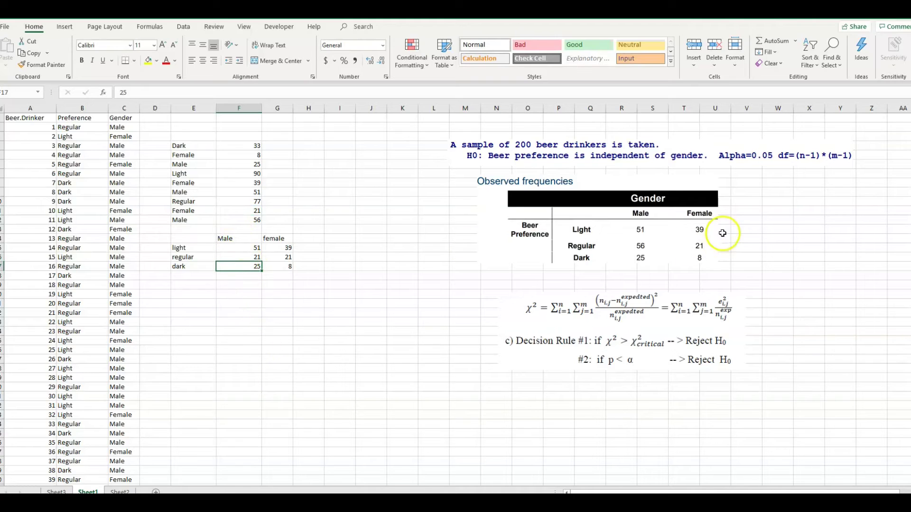
# - Set the regular male cell F16 to the formula =F12
pyautogui.click(237, 258)
pyautogui.write('=')
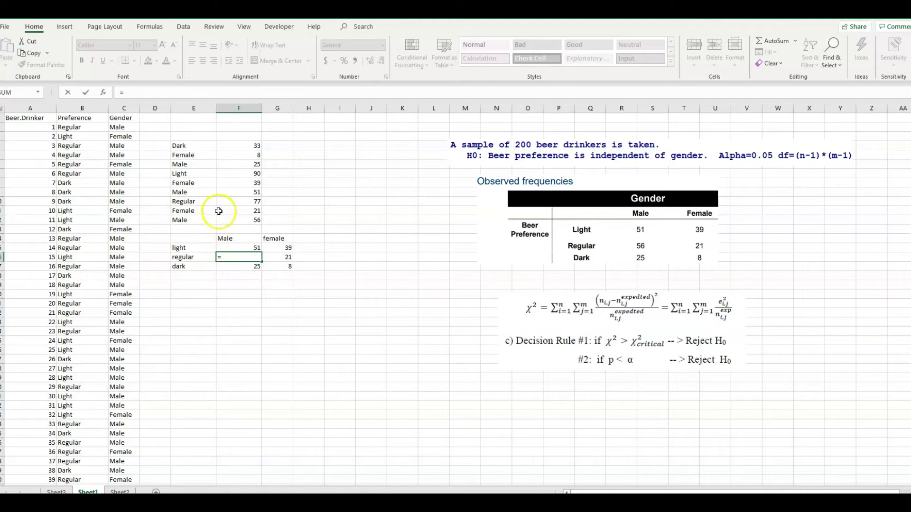
pyautogui.click(247, 221)
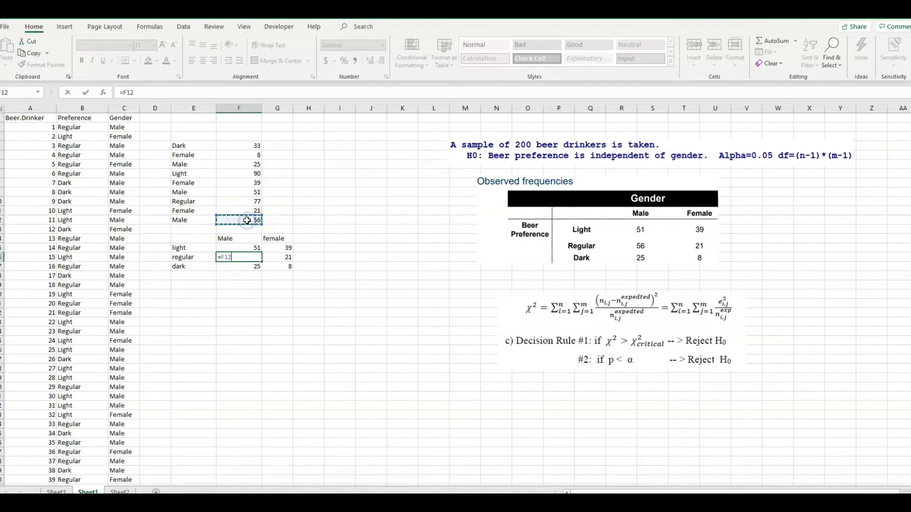
pyautogui.press('Return')
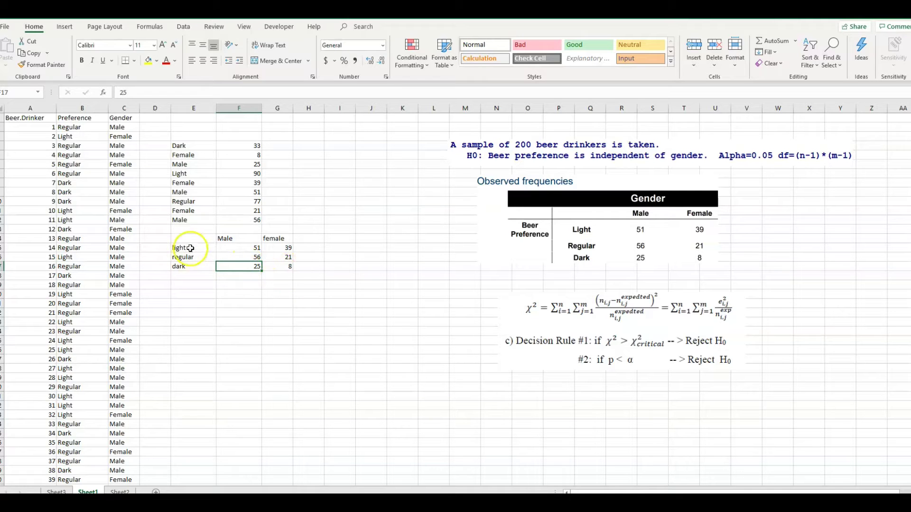
# - Title the frequency table Observed in cell E13
pyautogui.moveTo(183, 239); pyautogui.dragTo(271, 265)
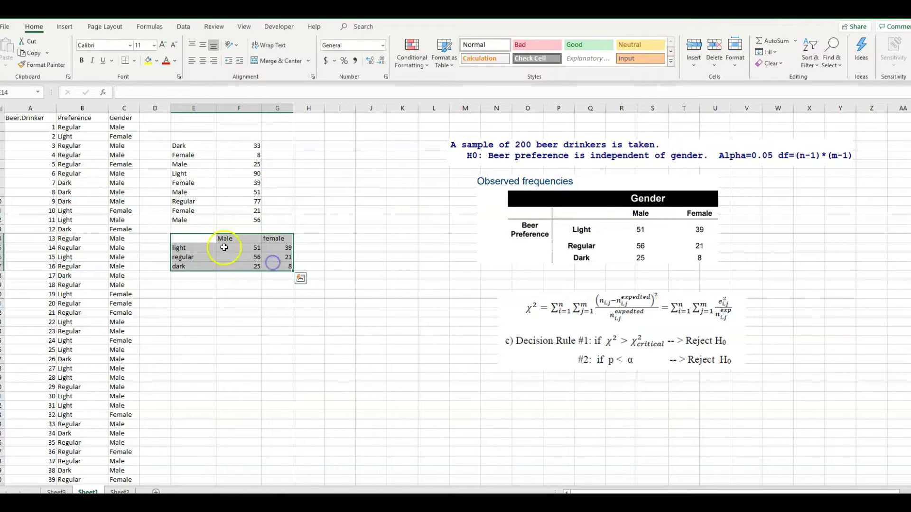
pyautogui.click(194, 231)
pyautogui.write('Observed')
pyautogui.press('Return')
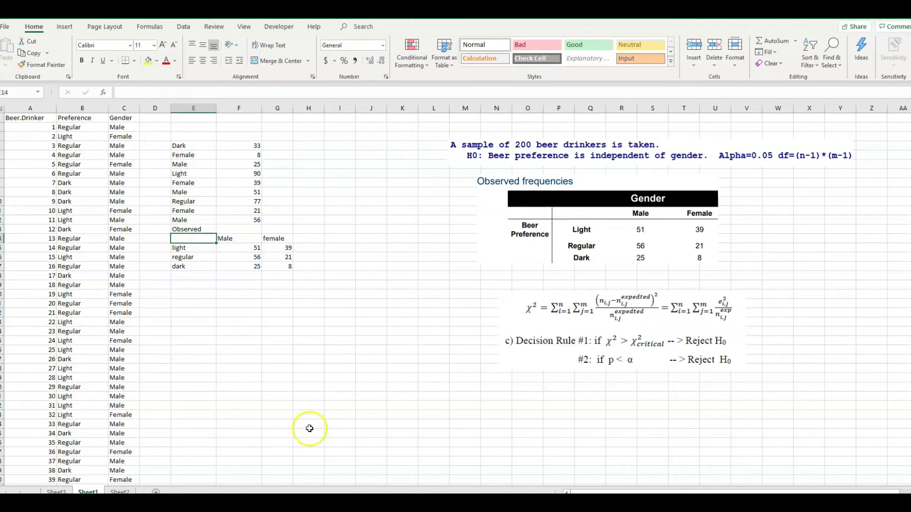
# - Total the observed male counts in cell F18 with a SUM of F15:F17
pyautogui.click(241, 280)
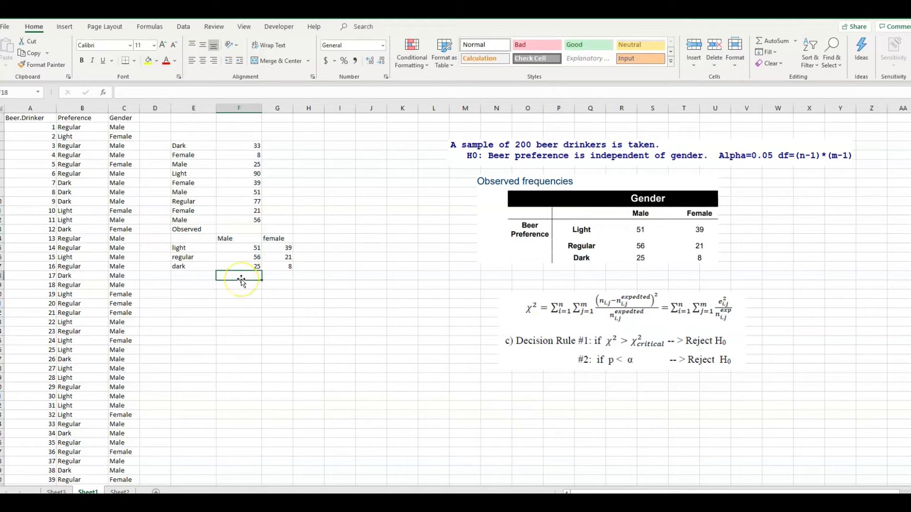
pyautogui.write('=su')
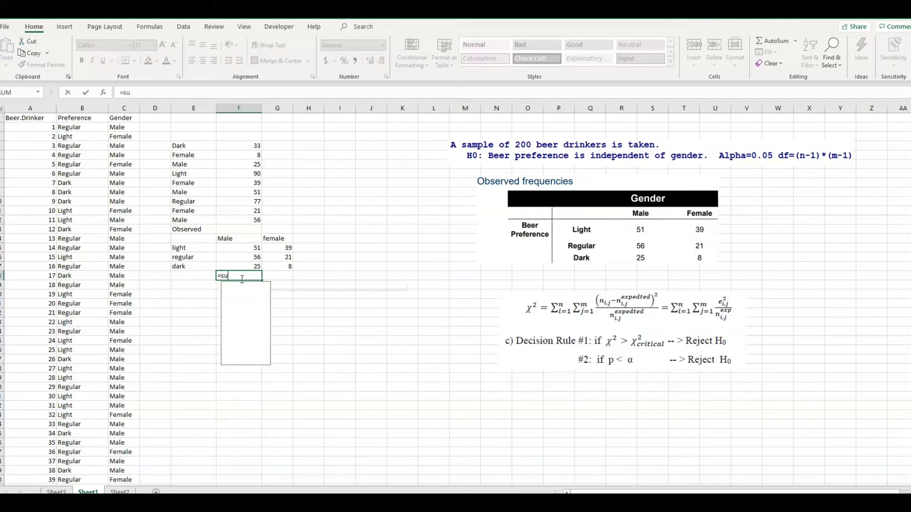
pyautogui.write('m(')
pyautogui.moveTo(244, 247); pyautogui.dragTo(247, 267)
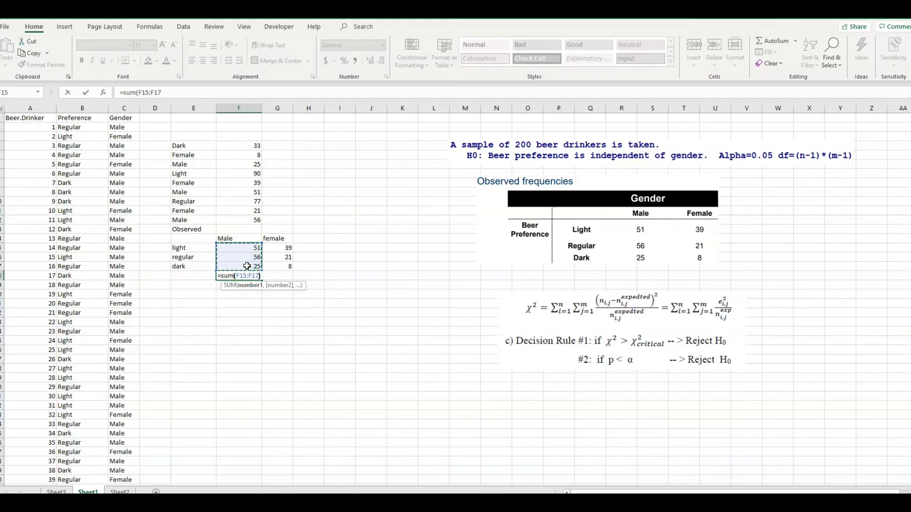
pyautogui.press('Return')
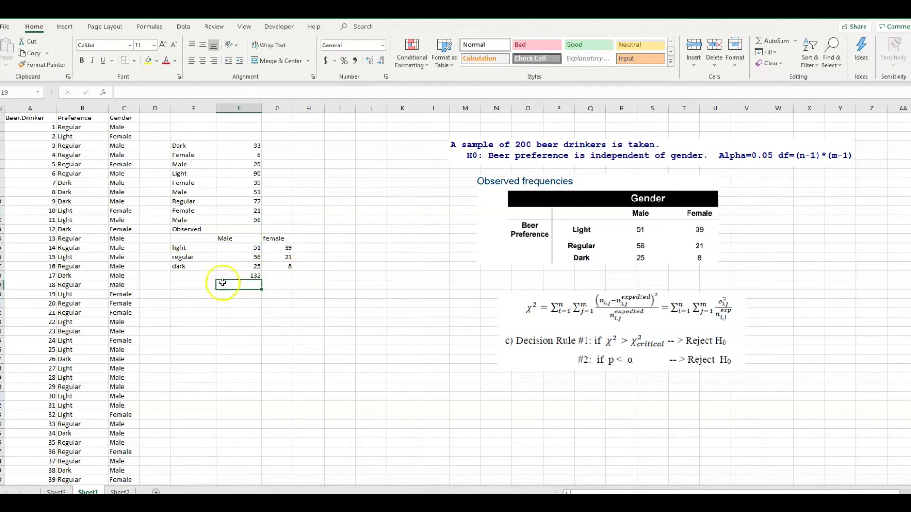
# - Total the observed female counts in cell G18 with a SUM of G15:G17
pyautogui.click(275, 278)
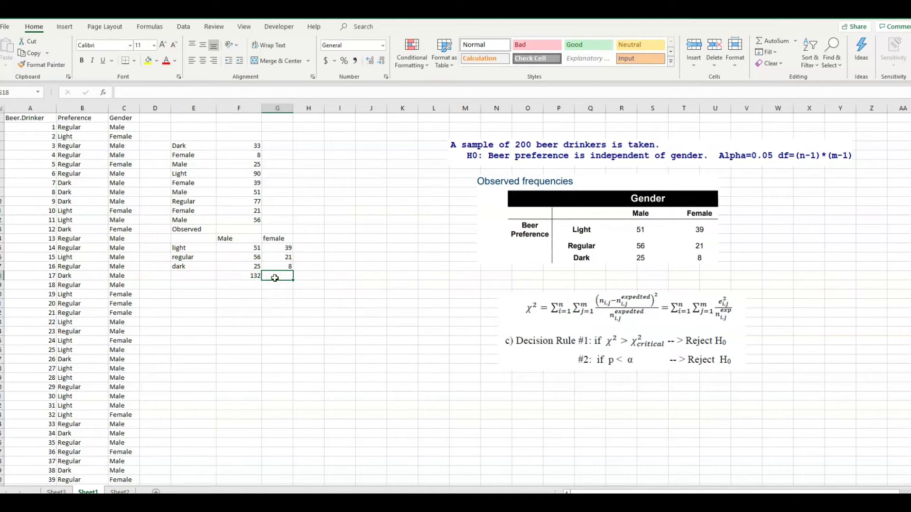
pyautogui.write('=sum(')
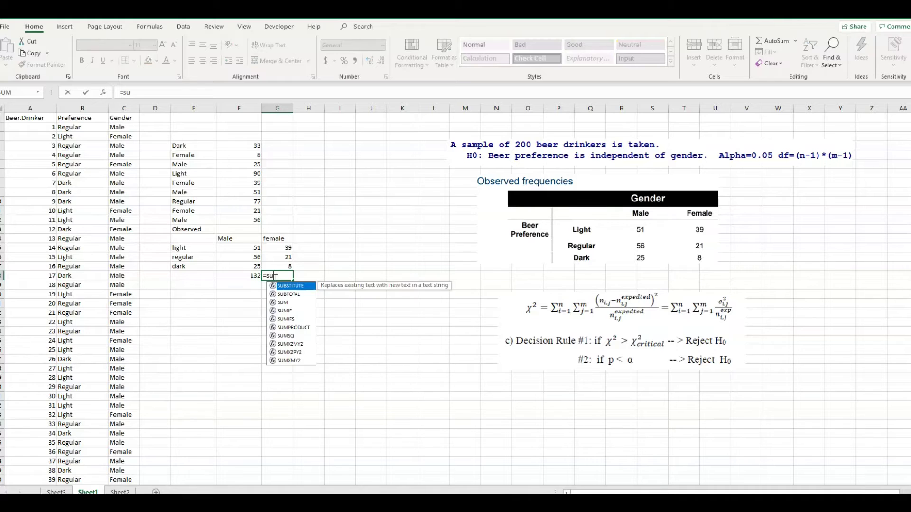
pyautogui.moveTo(286, 248); pyautogui.dragTo(283, 263)
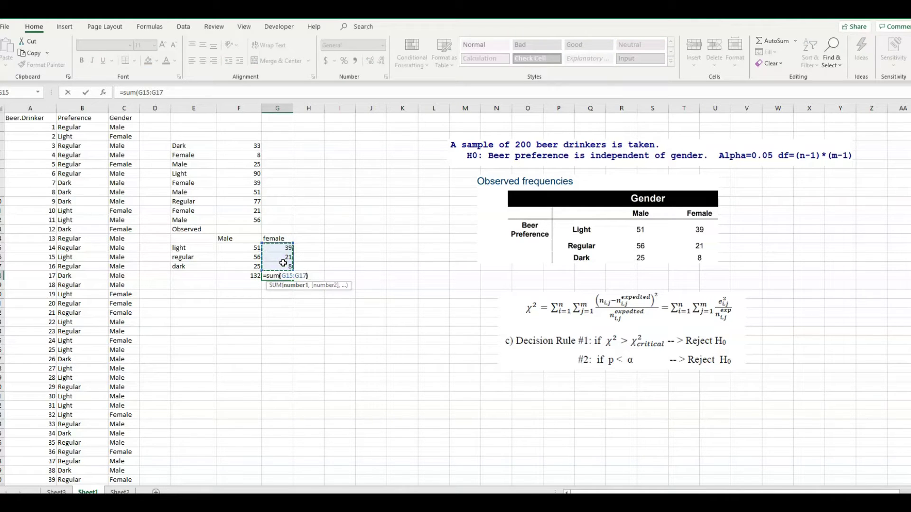
pyautogui.press('Return')
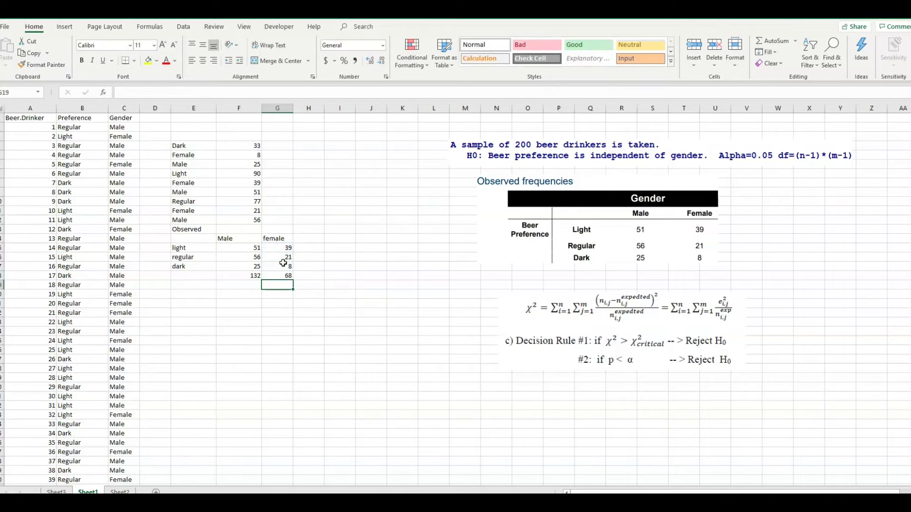
# - Total the light row in H15 with =SUM(F15:G15) and fill the formula down through the dark row in H17
pyautogui.click(318, 250)
pyautogui.write('=')
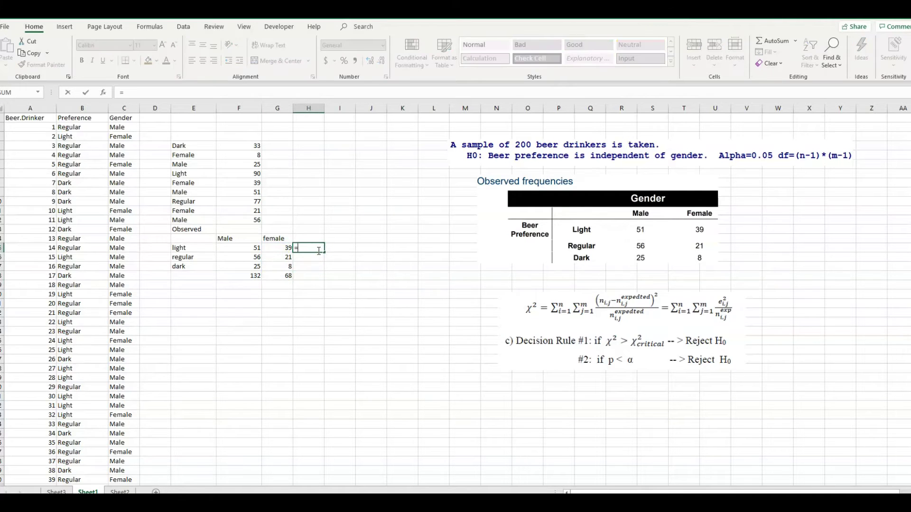
pyautogui.write('t')
pyautogui.press('BackSpace')
pyautogui.write('sum(')
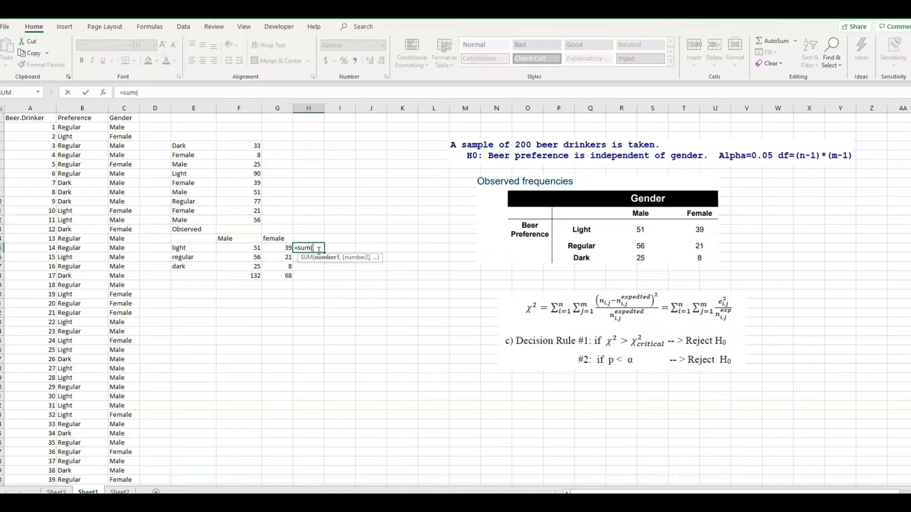
pyautogui.moveTo(233, 248); pyautogui.dragTo(262, 249)
pyautogui.write('()')
pyautogui.press('Return')
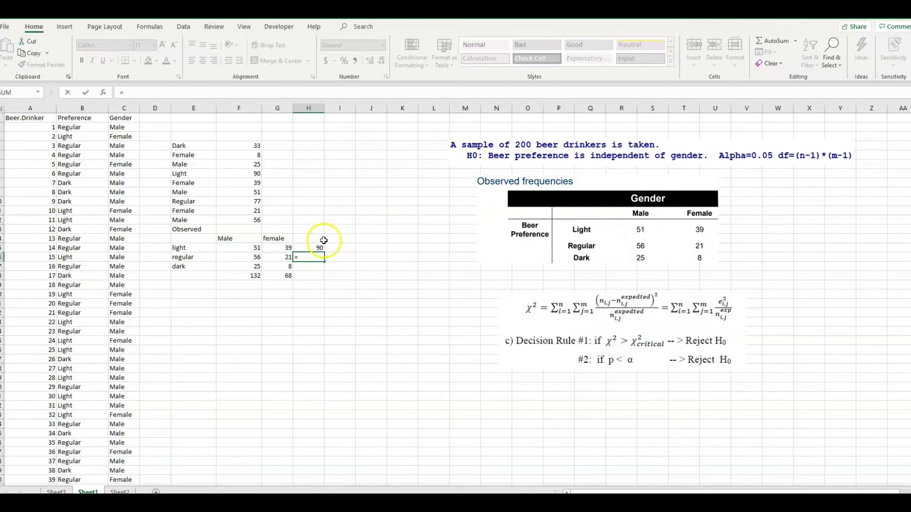
pyautogui.click(308, 249)
pyautogui.moveTo(324, 253); pyautogui.dragTo(326, 270)
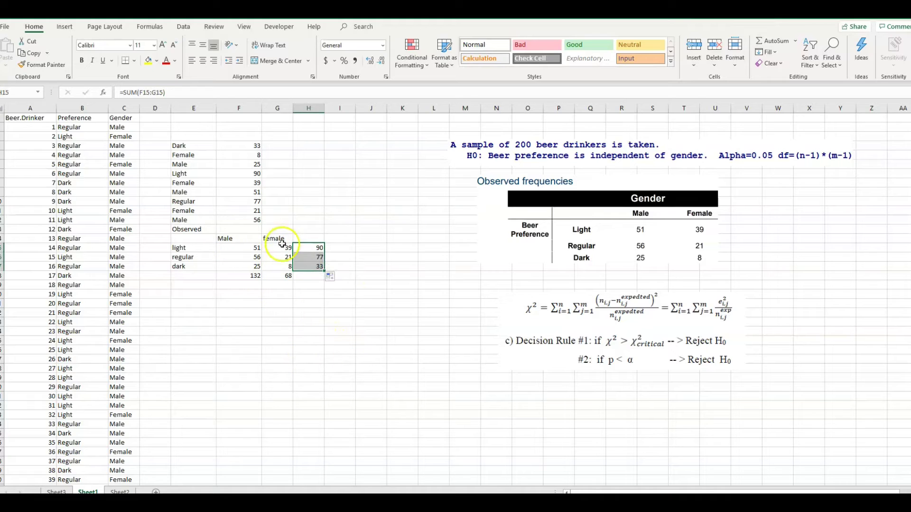
# - Color the Observed table title in cell E13 red
pyautogui.click(239, 278)
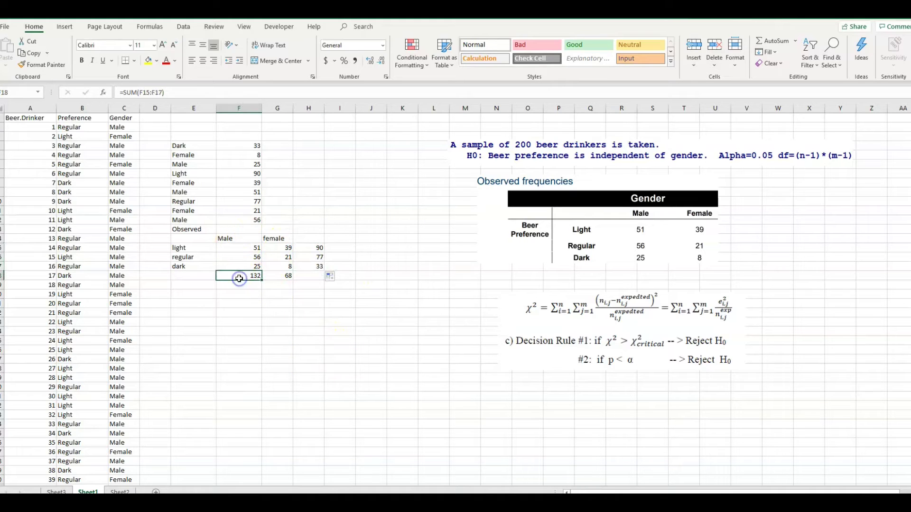
pyautogui.click(285, 275)
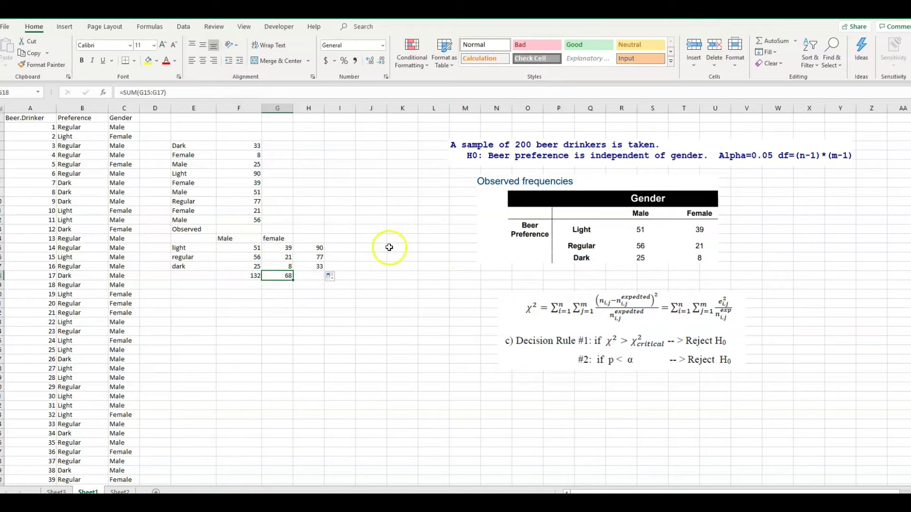
pyautogui.click(188, 231)
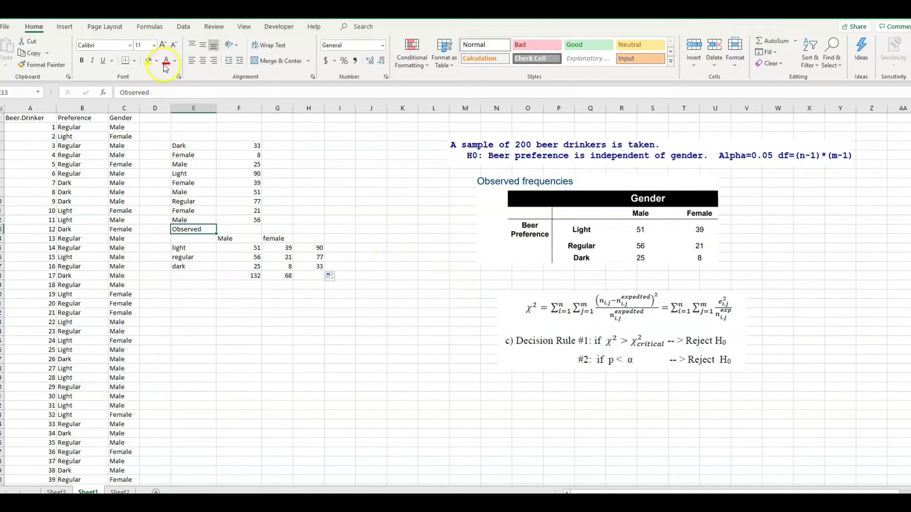
pyautogui.click(165, 61)
# - Enter the title Expected in cell I13 for the second frequency table
pyautogui.click(348, 230)
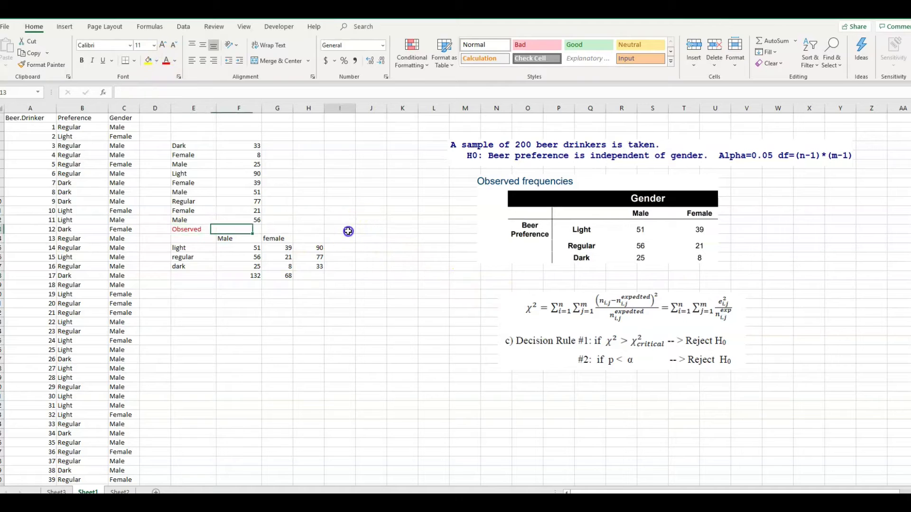
pyautogui.write('ected')
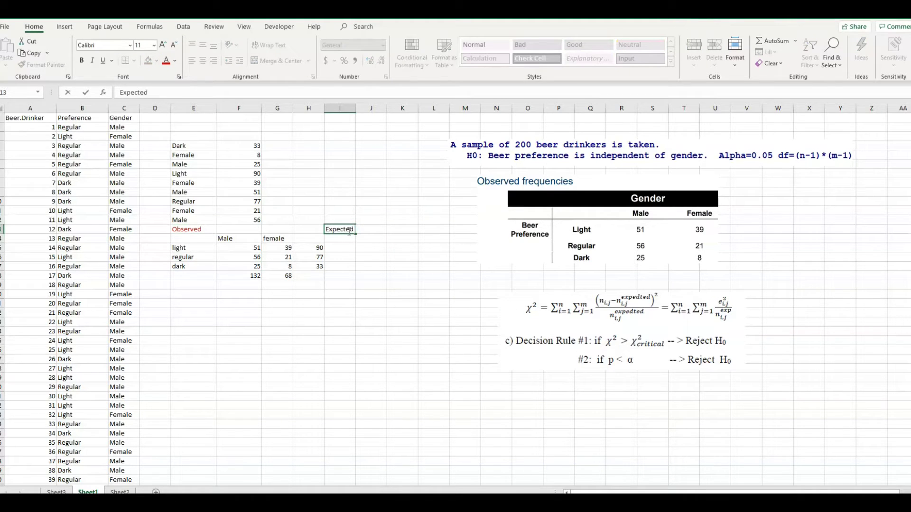
pyautogui.press('Return')
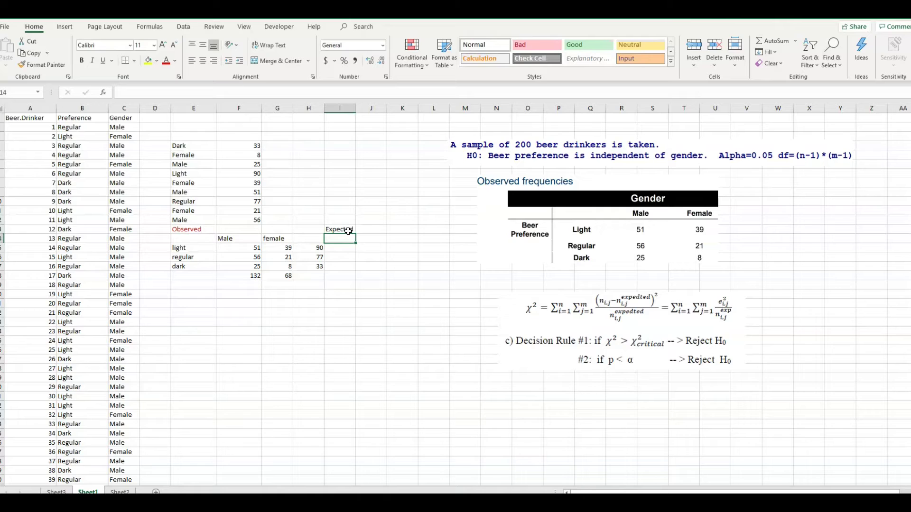
# - Copy the Male and female headers from F14:G14 and paste them as values into J14:K14 of the Expected table
pyautogui.moveTo(219, 239); pyautogui.dragTo(263, 240)
pyautogui.rightClick(264, 240)
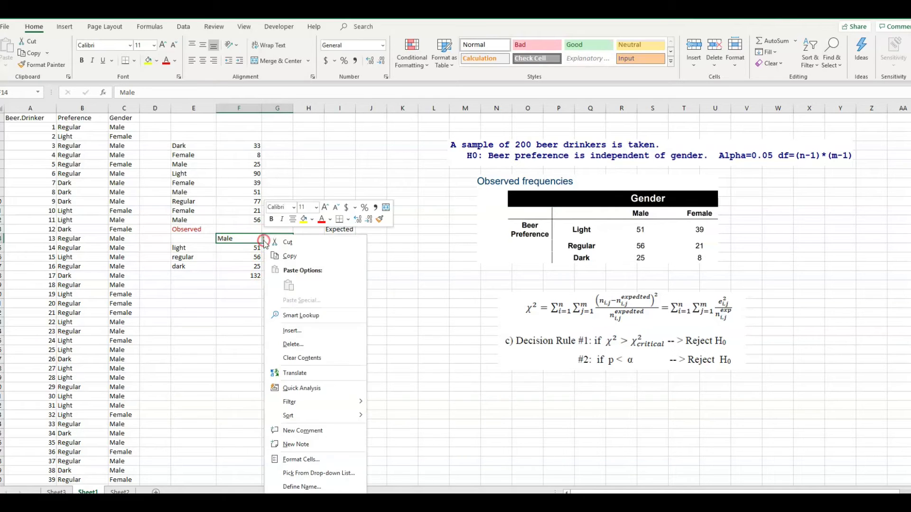
pyautogui.click(288, 256)
pyautogui.rightClick(375, 241)
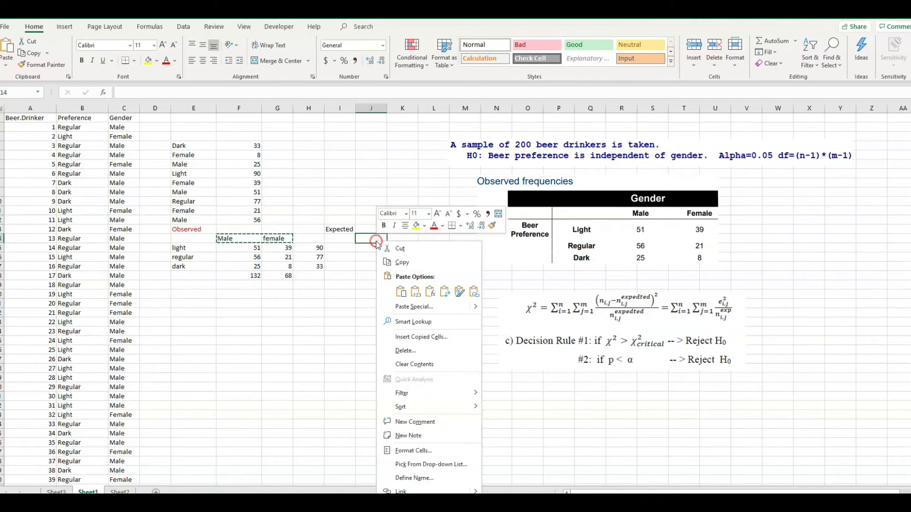
pyautogui.click(415, 291)
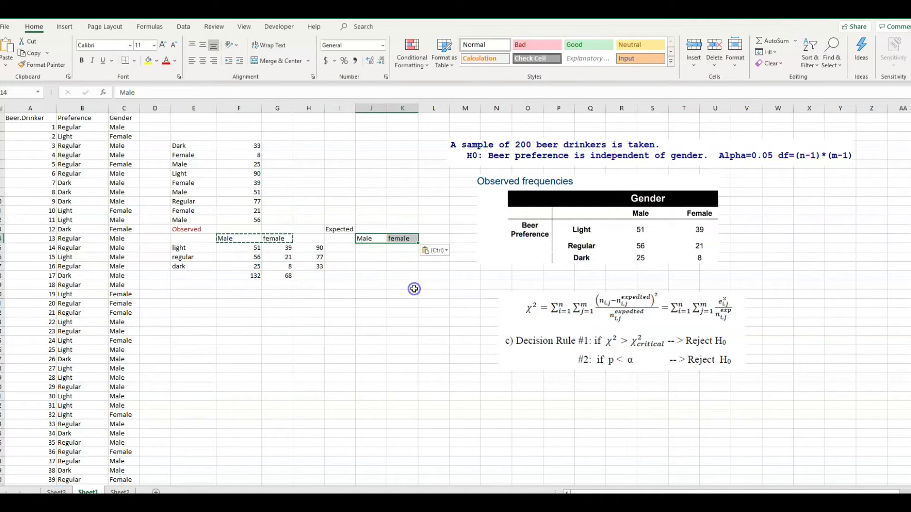
# - Copy the light, regular and dark row labels from E15:E17 into I15:I17 of the Expected table
pyautogui.moveTo(190, 249); pyautogui.dragTo(189, 268)
pyautogui.rightClick(187, 260)
pyautogui.click(202, 257)
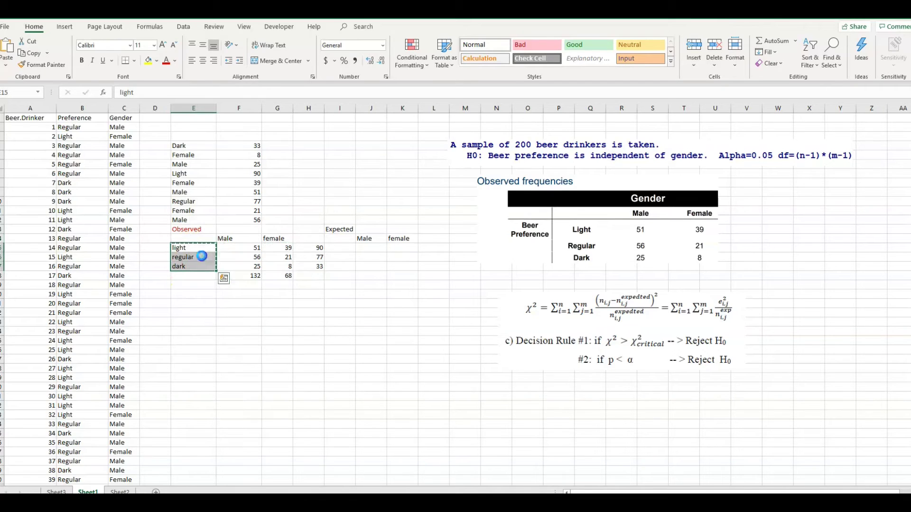
pyautogui.click(344, 249)
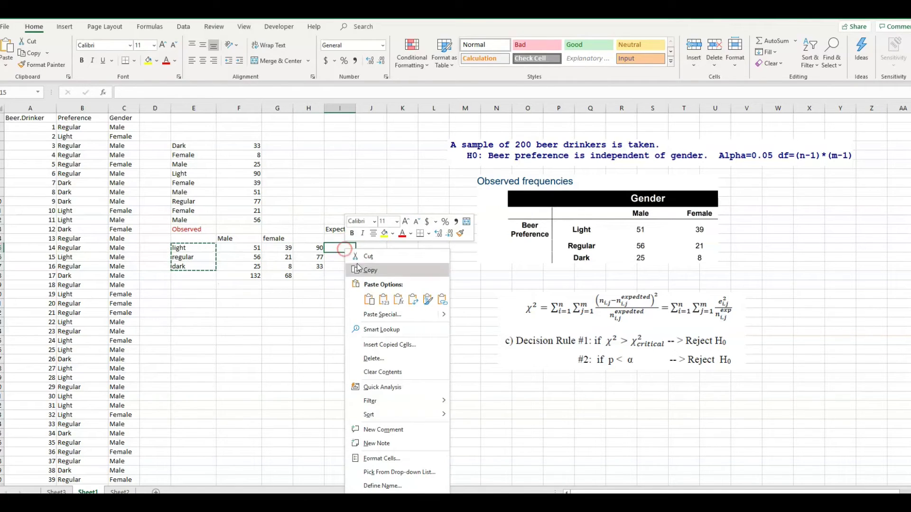
pyautogui.click(369, 299)
pyautogui.press('Escape')
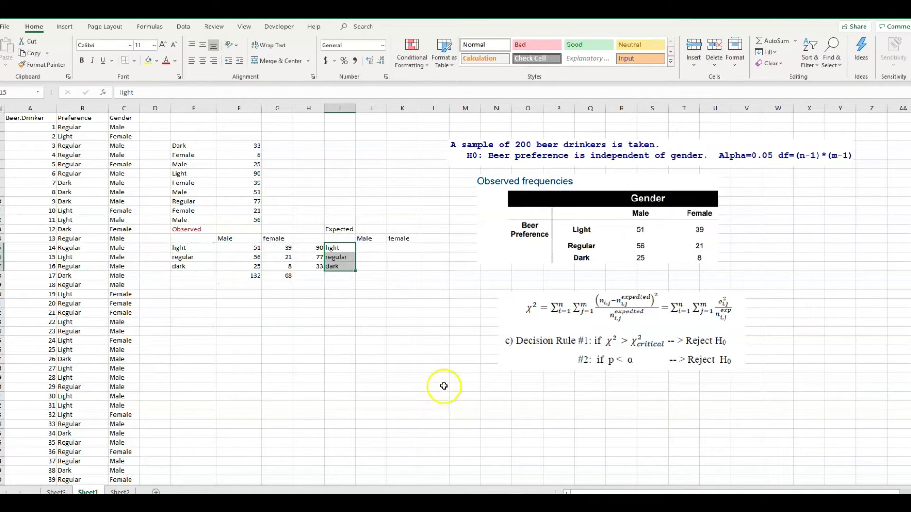
# - Calculate the male share of all drinkers in cell F19 with the formula =F18/SUM(F18:G18)
pyautogui.moveTo(318, 246); pyautogui.dragTo(318, 265)
pyautogui.click(316, 251)
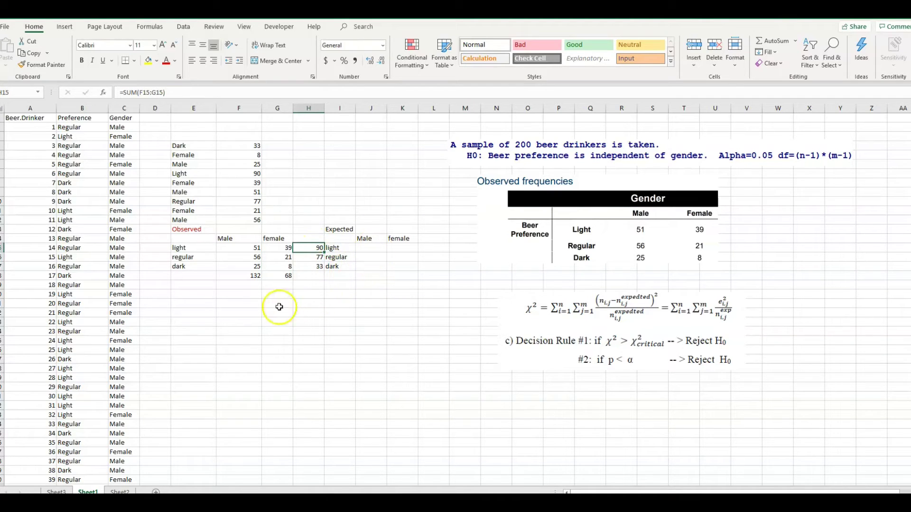
pyautogui.click(248, 285)
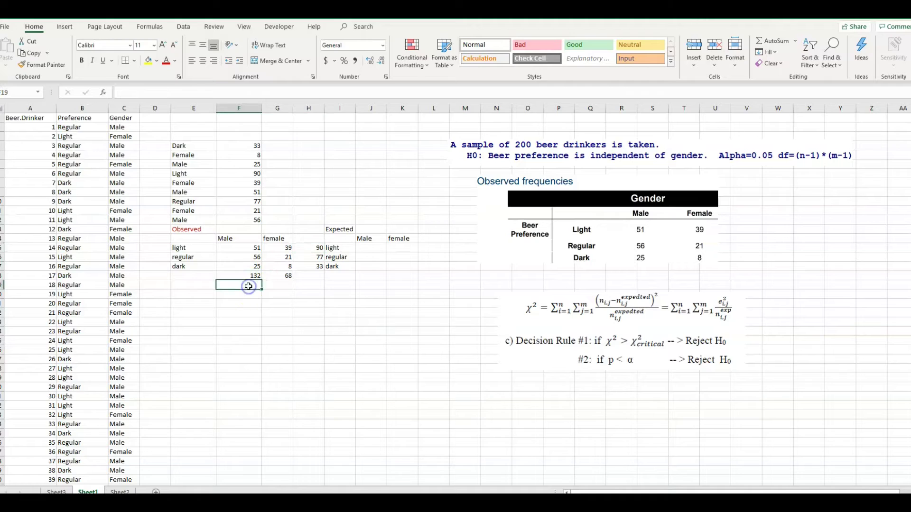
pyautogui.write('=')
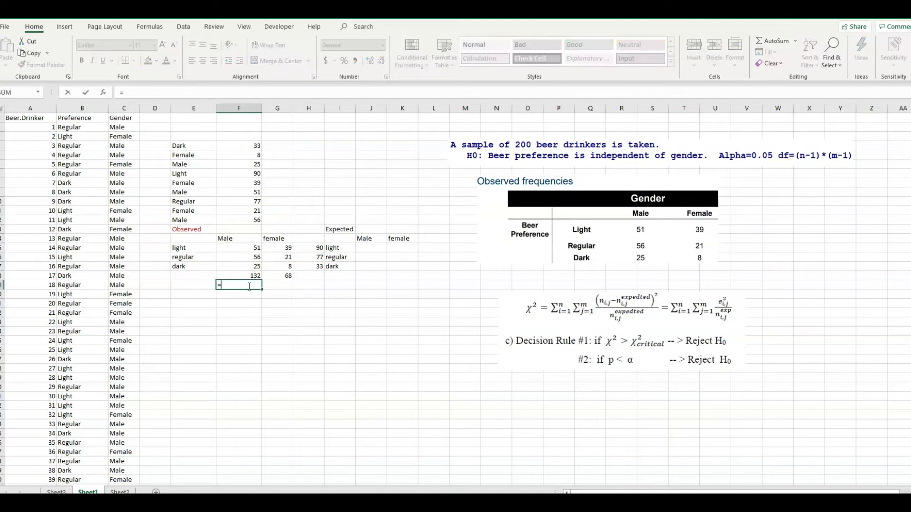
pyautogui.click(243, 275)
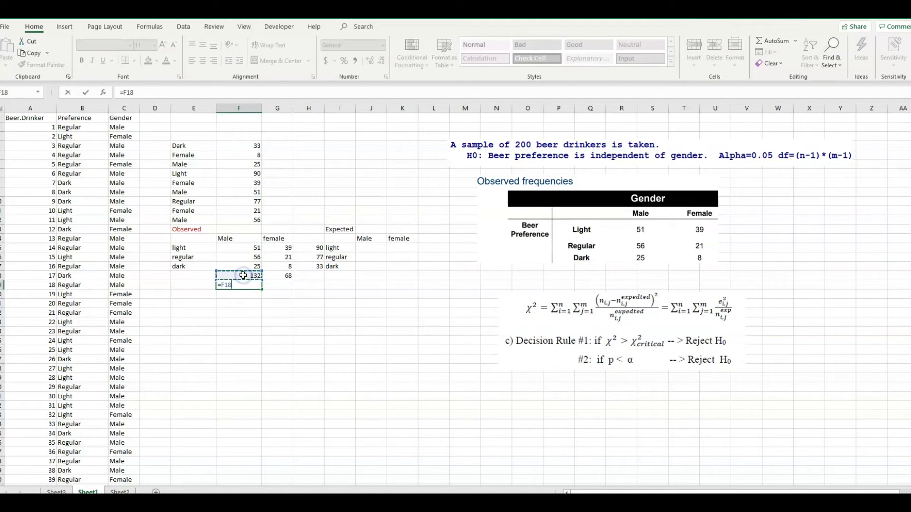
pyautogui.write('/s')
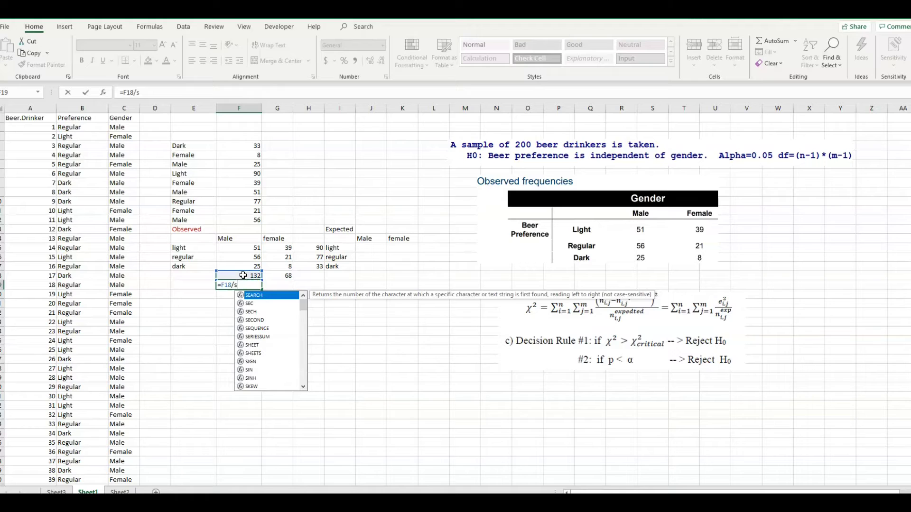
pyautogui.write('um')
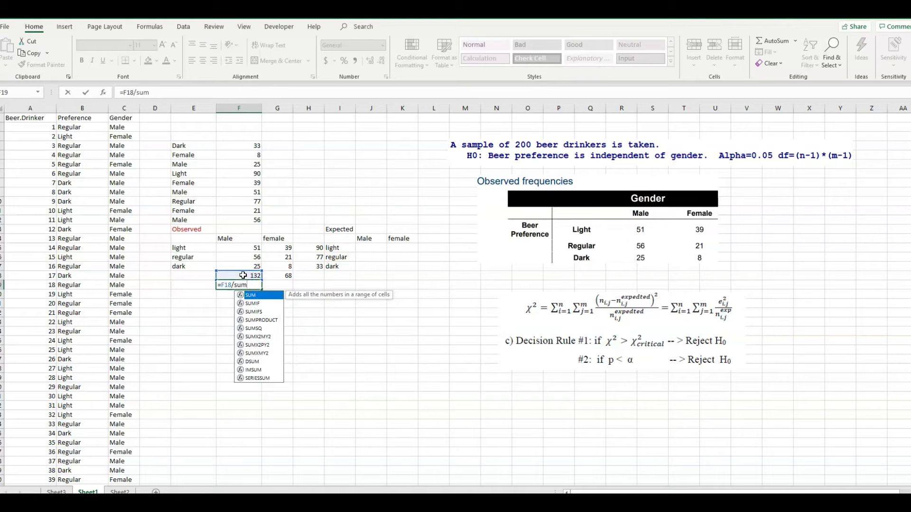
pyautogui.write('(')
pyautogui.moveTo(243, 276); pyautogui.dragTo(274, 274)
pyautogui.write(')')
pyautogui.press('Return')
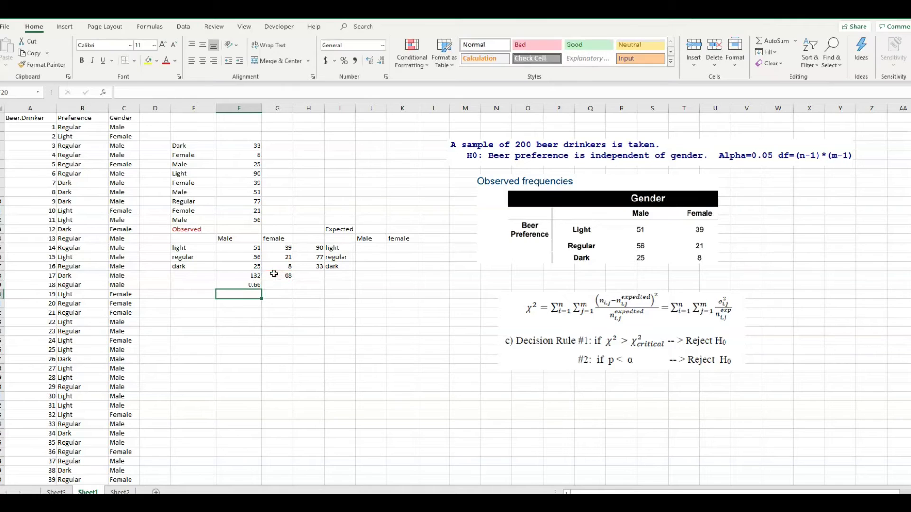
pyautogui.click(245, 286)
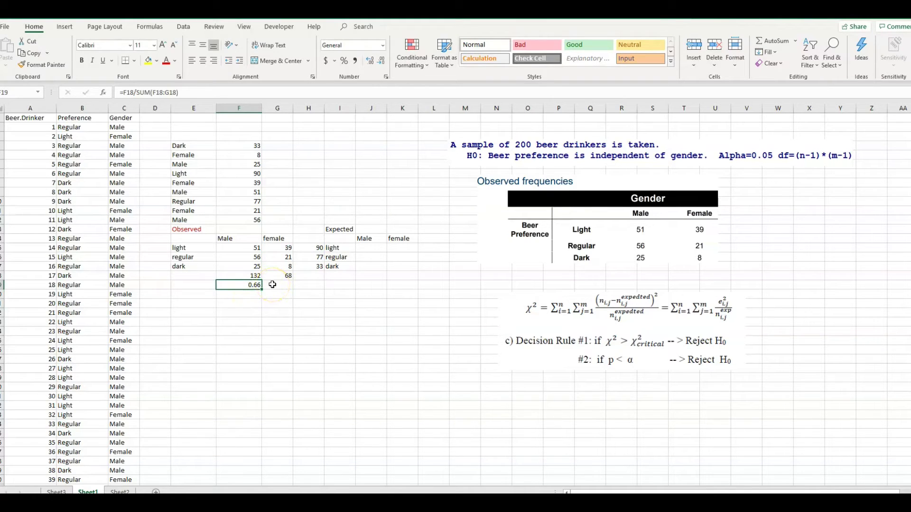
# - Enter the label male ratio in cell E19 beside the male share in F19
pyautogui.click(191, 285)
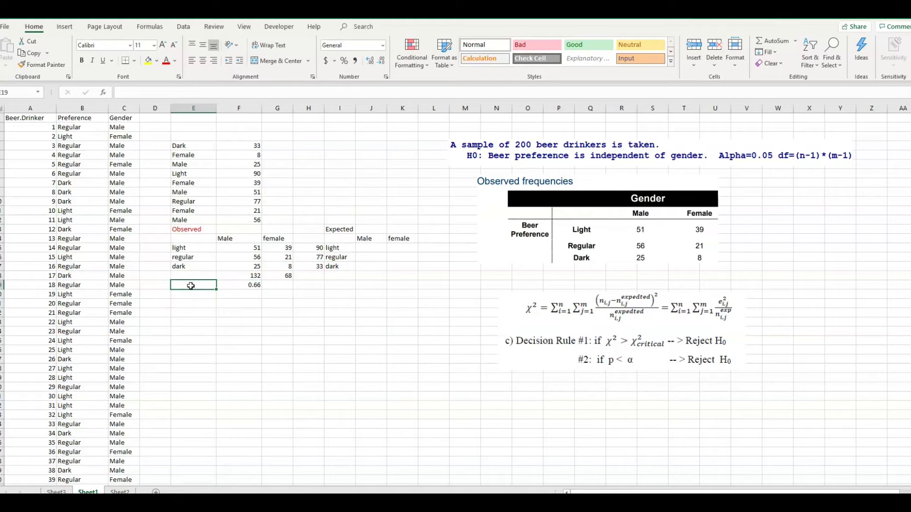
pyautogui.write('=')
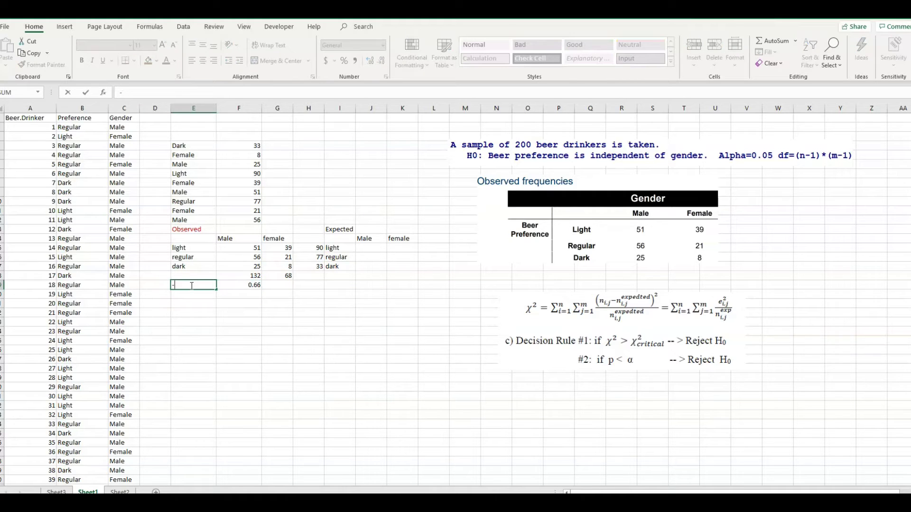
pyautogui.press('Escape')
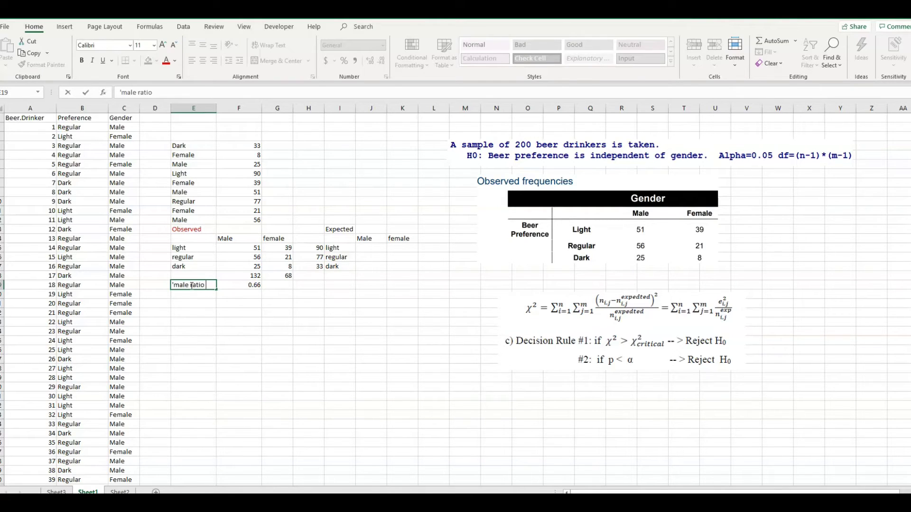
pyautogui.press('Return')
pyautogui.click(191, 285)
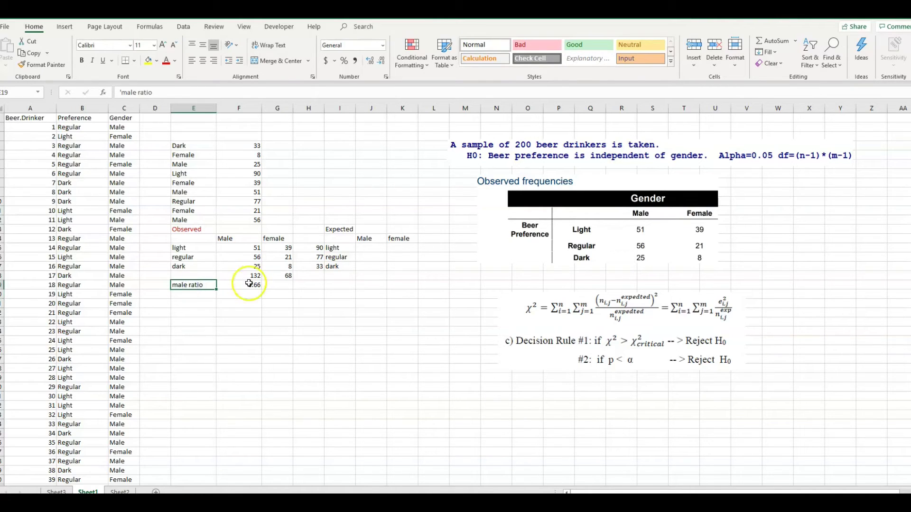
pyautogui.click(249, 284)
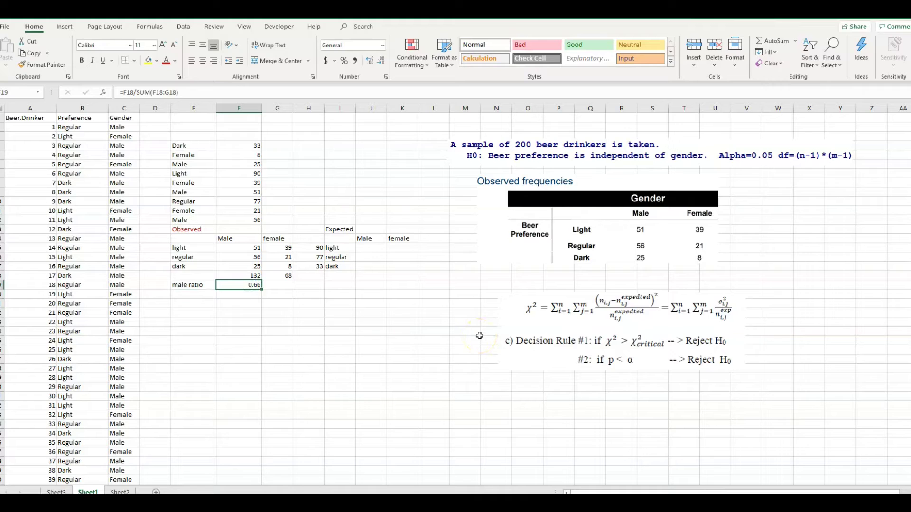
# - Enter the light row total in cell H15 with the formula =SUM(F15:G15)
pyautogui.click(306, 249)
pyautogui.hotkey('alt', '=')
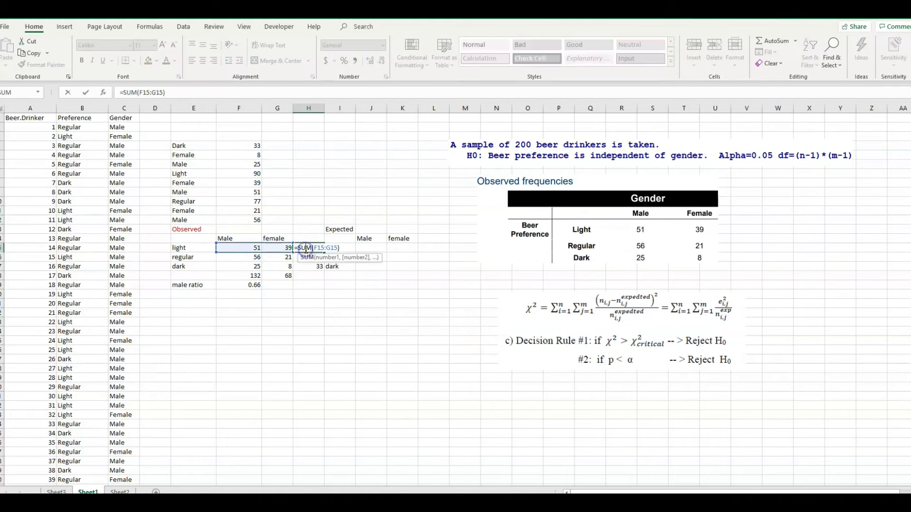
pyautogui.press('Return')
pyautogui.click(321, 247)
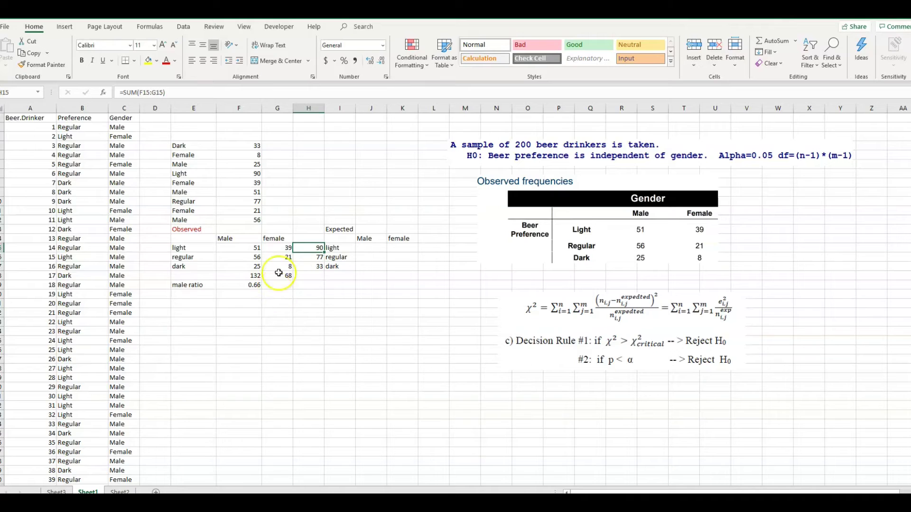
# - Calculate the expected male frequency for light beer in cell J15 with the formula =H15*F19
pyautogui.click(369, 248)
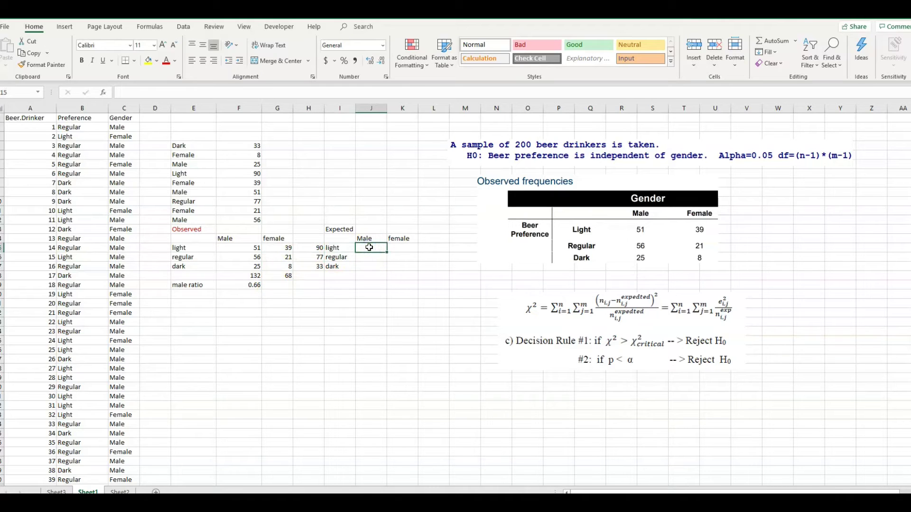
pyautogui.write('=')
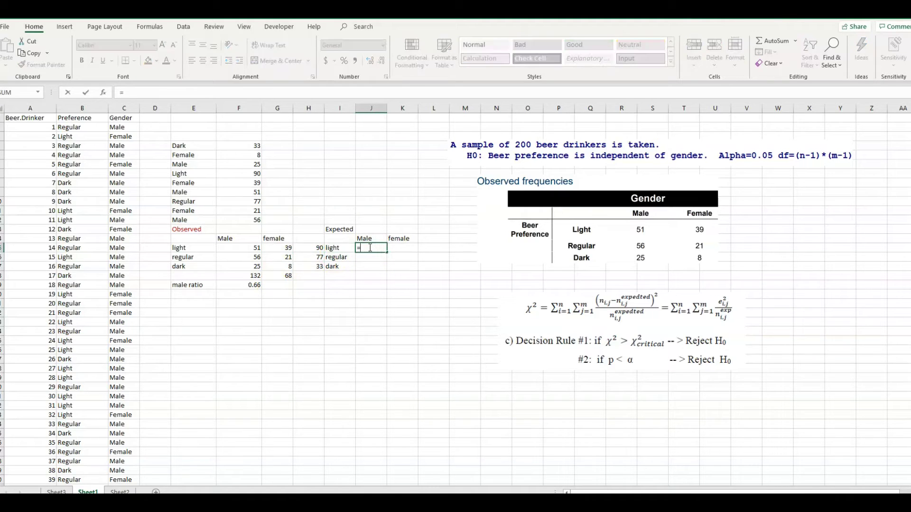
pyautogui.click(312, 250)
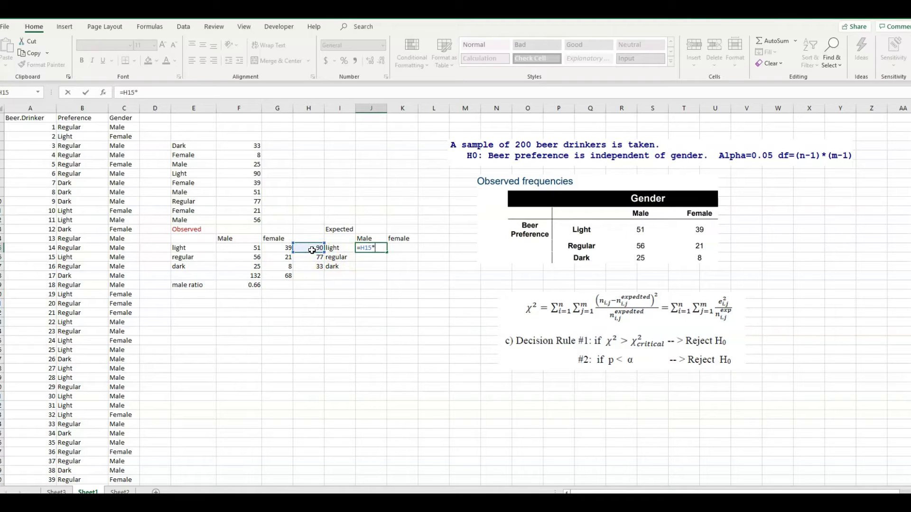
pyautogui.write('*')
pyautogui.click(248, 284)
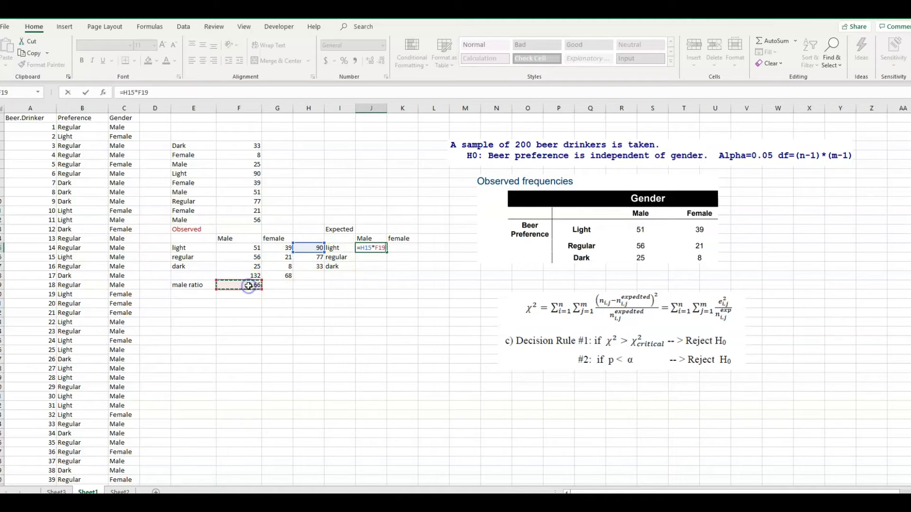
pyautogui.press('Return')
# - Make the male ratio reference in J15 absolute so the formula reads =H15*$F$19
pyautogui.click(377, 247)
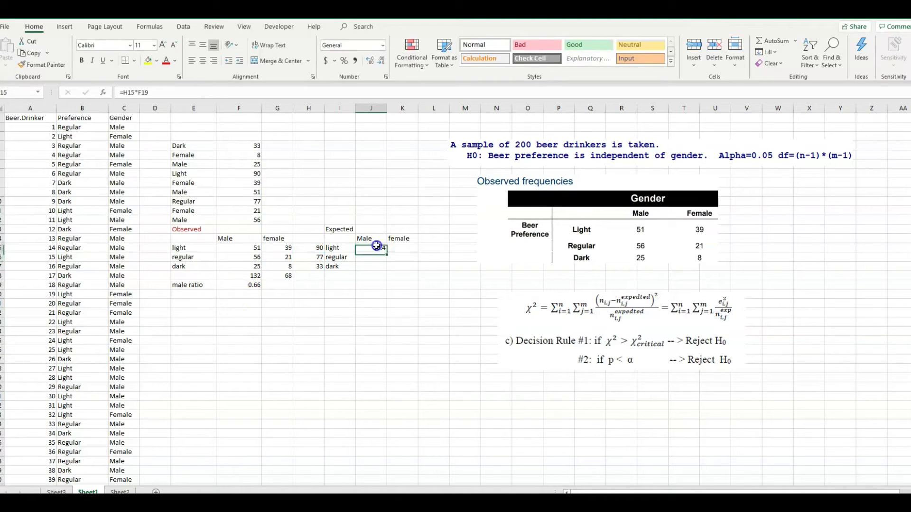
pyautogui.click(143, 92)
pyautogui.press('F4')
pyautogui.press('Return')
pyautogui.click(370, 244)
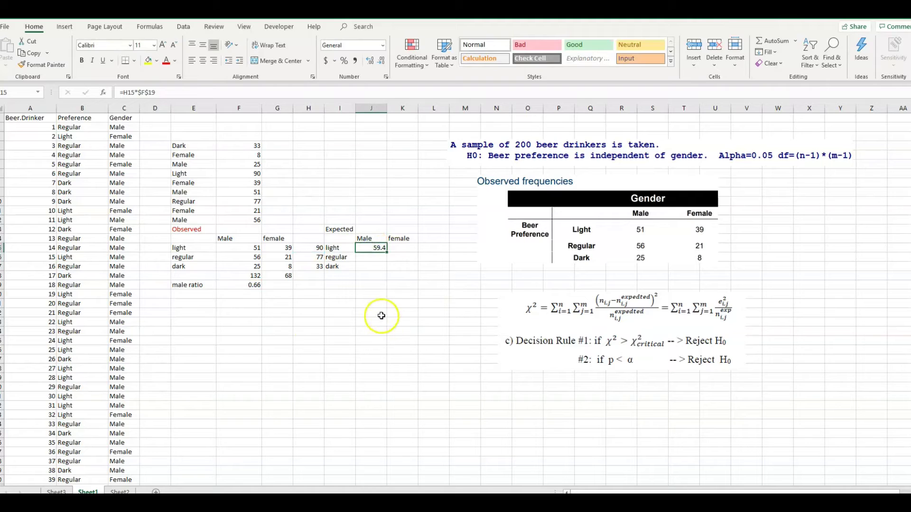
# - Set the font color of the male ratio value in F19 to the standard purple
pyautogui.click(247, 286)
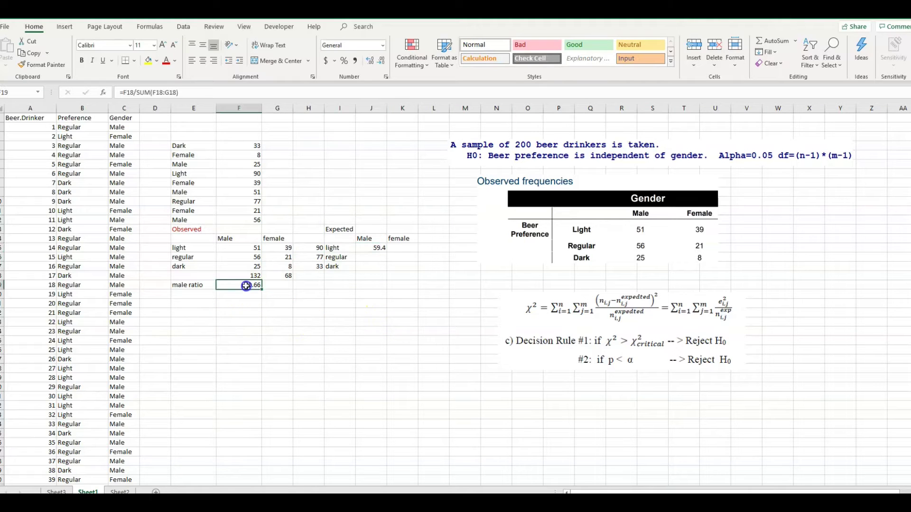
pyautogui.click(175, 63)
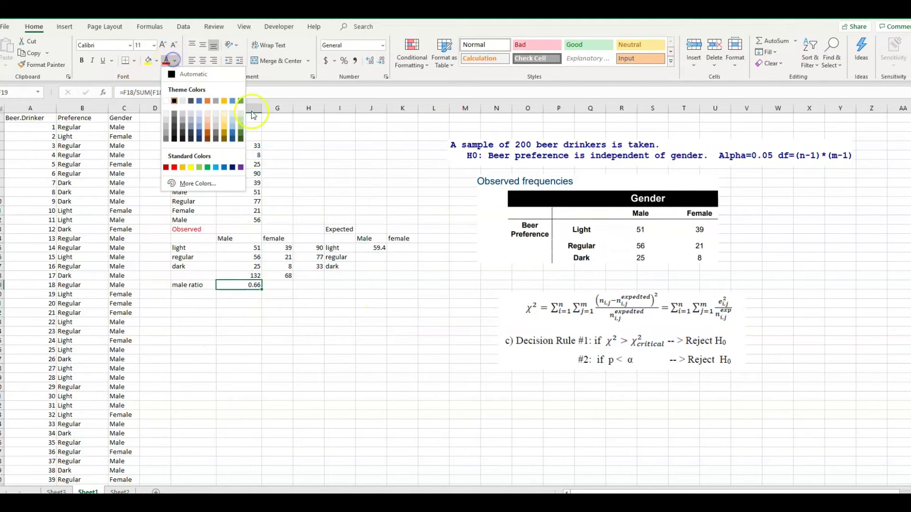
pyautogui.click(240, 168)
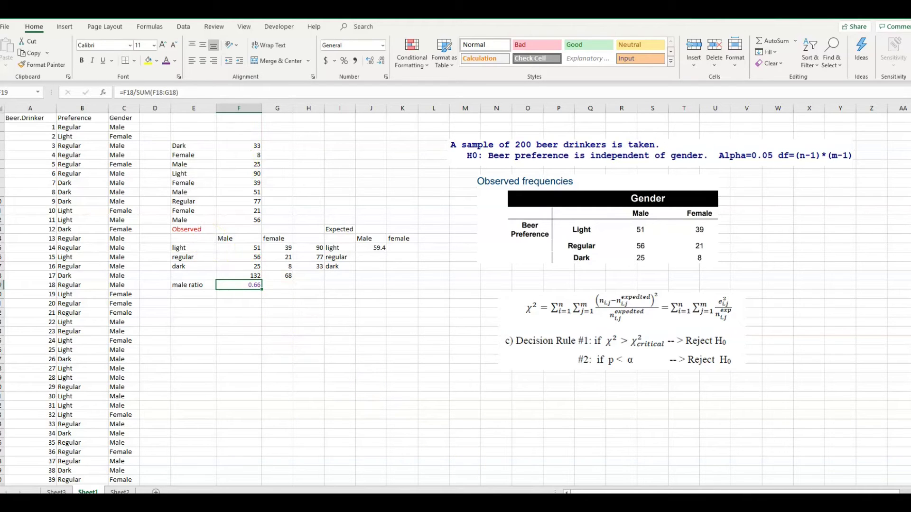
# - Hide column A, which holds the Beer.Drinker numbers
pyautogui.scroll(2, 237, 238)
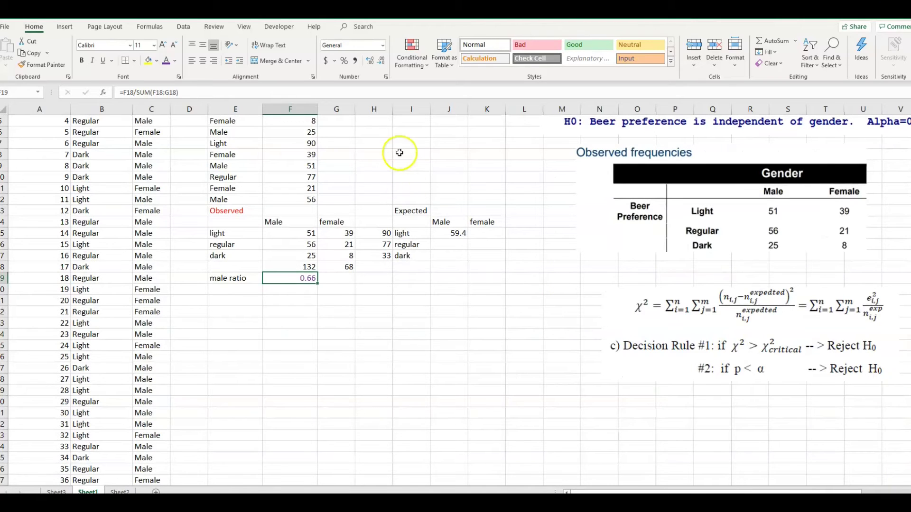
pyautogui.hotkey('ctrl', 'Home')
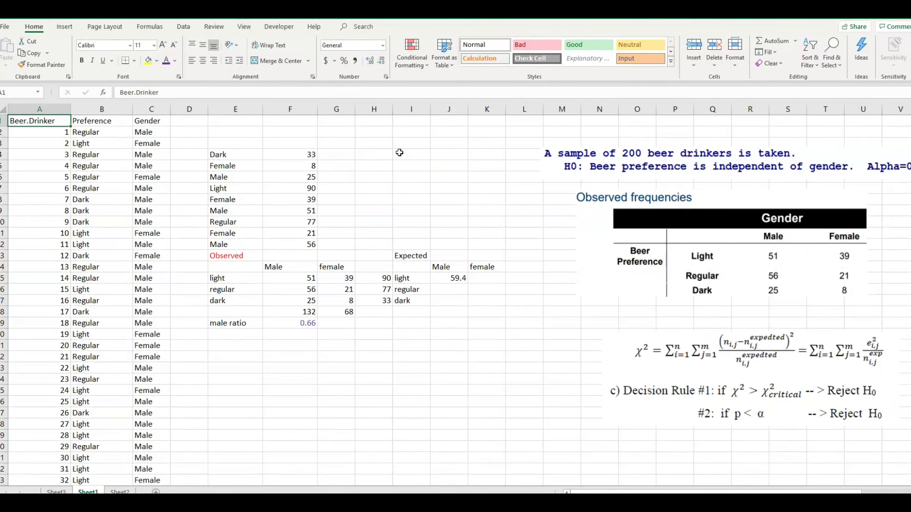
pyautogui.click(35, 108)
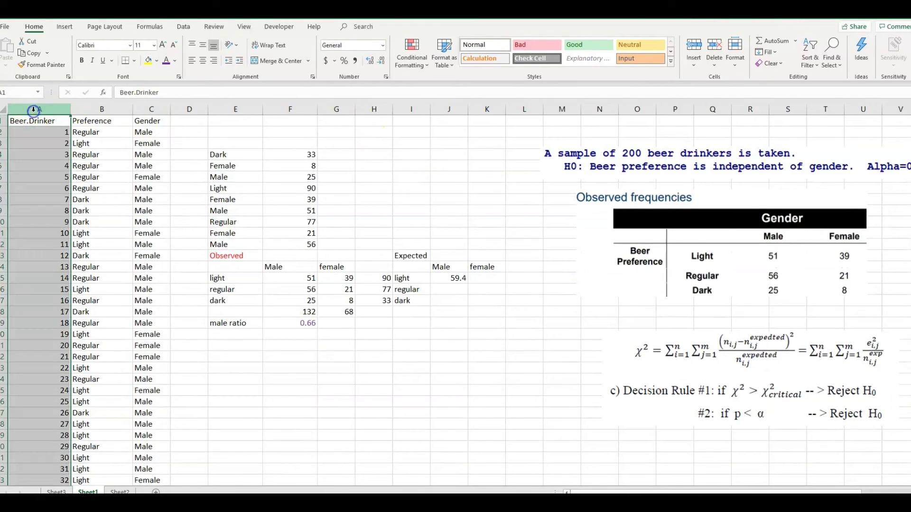
pyautogui.rightClick(36, 110)
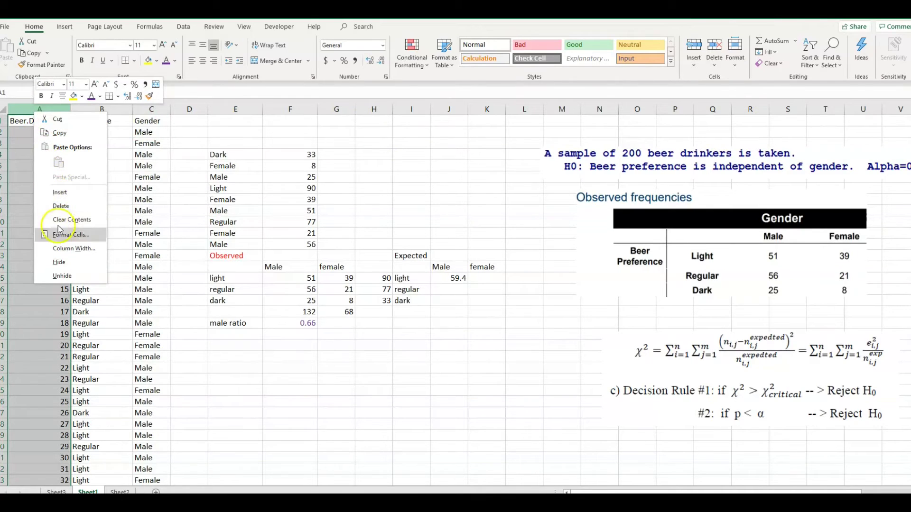
pyautogui.click(59, 262)
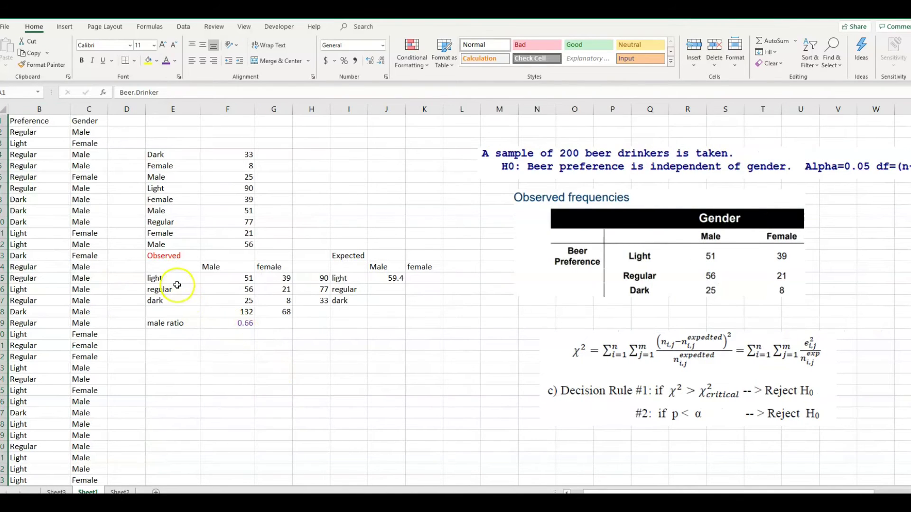
# - Review the observed counts in F15:G17, the gender totals in F18:G18 and the expected male formula in J15
pyautogui.moveTo(218, 279); pyautogui.dragTo(275, 295)
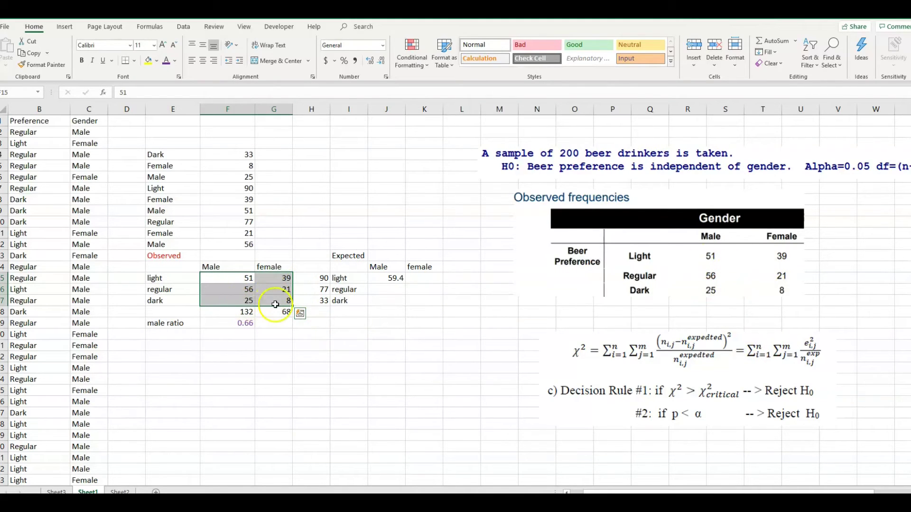
pyautogui.moveTo(234, 313); pyautogui.dragTo(272, 309)
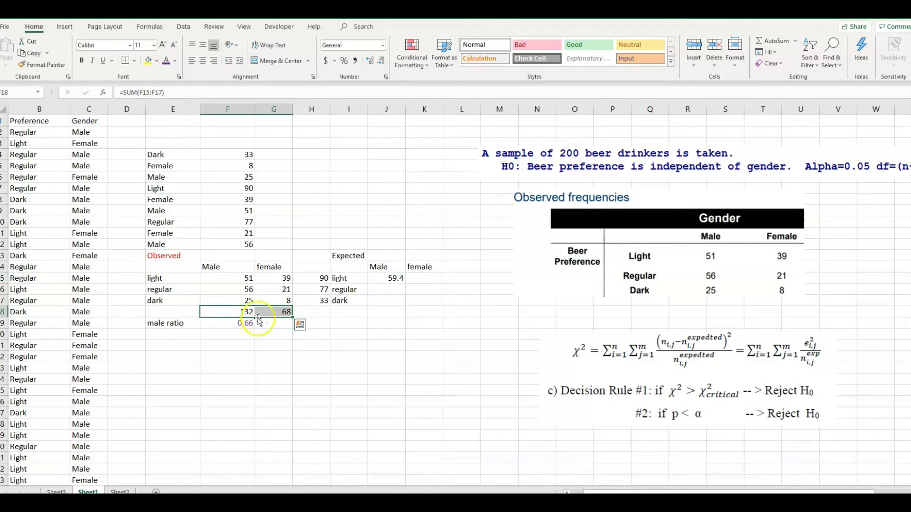
pyautogui.click(237, 312)
pyautogui.click(279, 310)
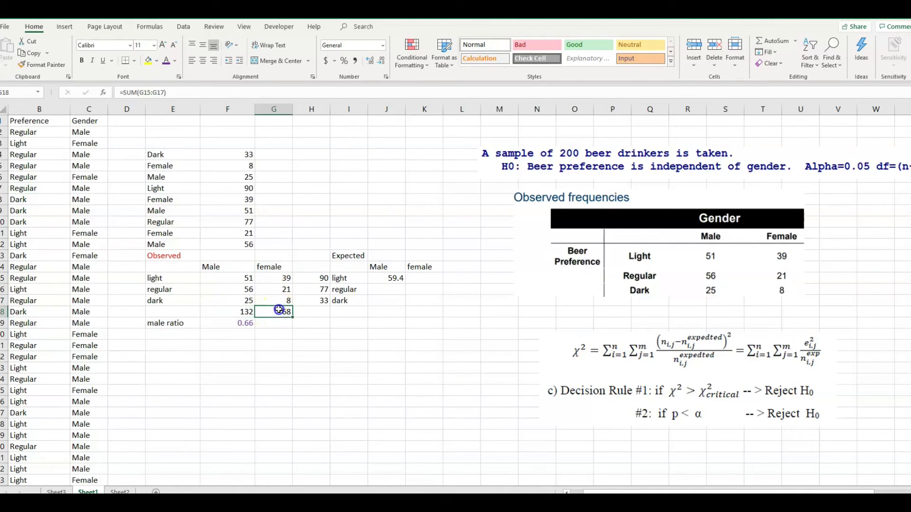
pyautogui.click(239, 313)
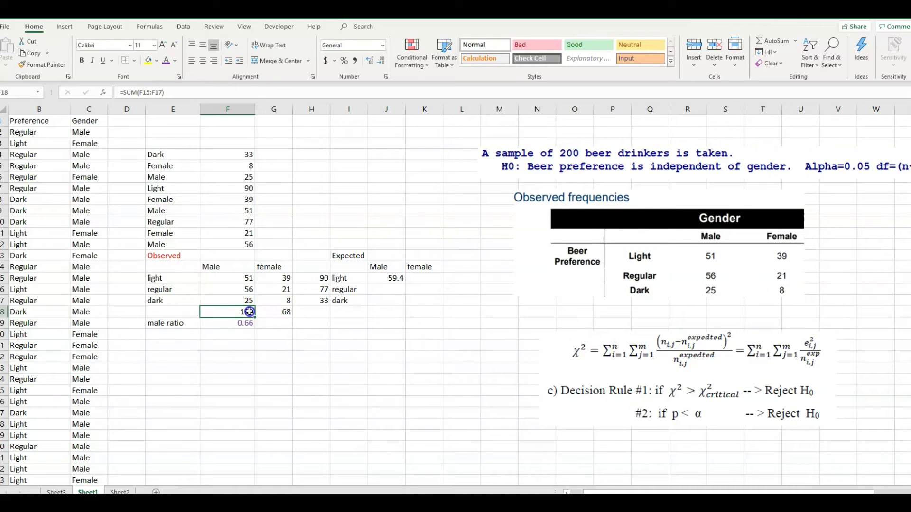
pyautogui.moveTo(250, 311); pyautogui.dragTo(279, 311)
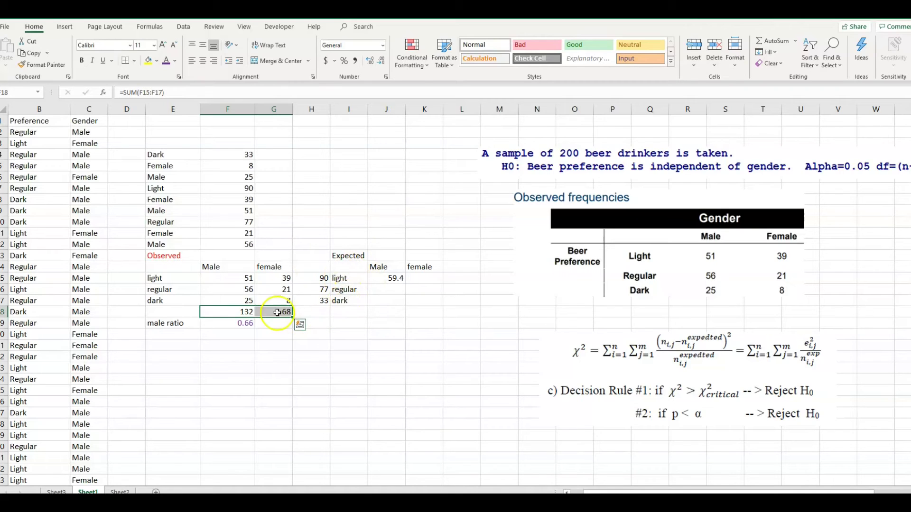
pyautogui.click(385, 279)
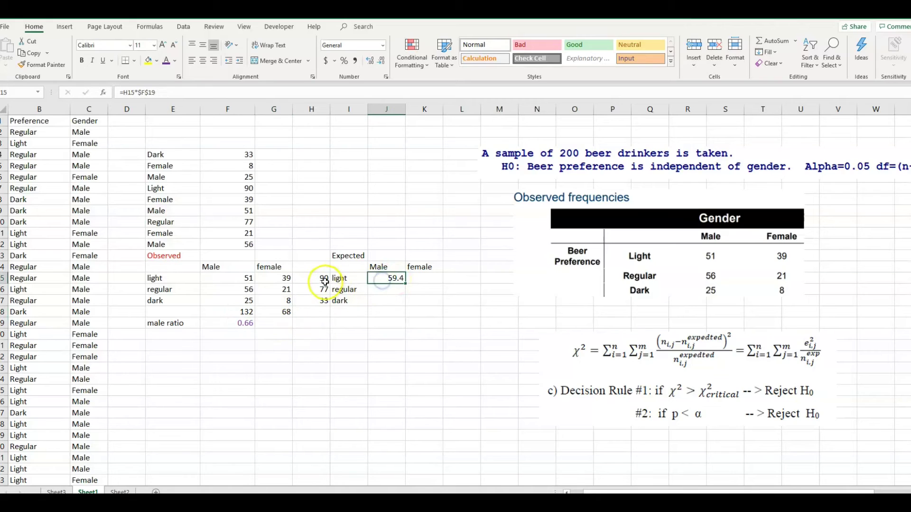
# - Calculate the expected female frequency for light beer in cell K15 with the formula =(1-$F$19)*H15
pyautogui.click(412, 278)
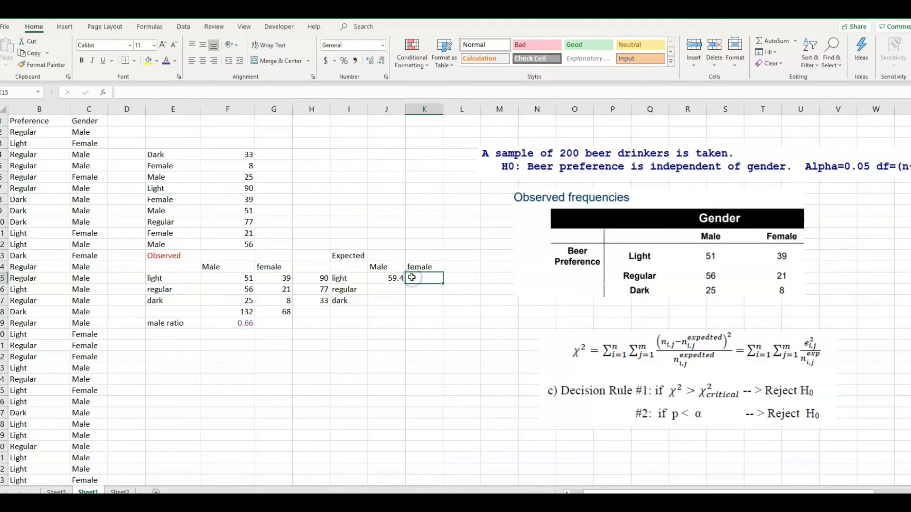
pyautogui.write('=(1-')
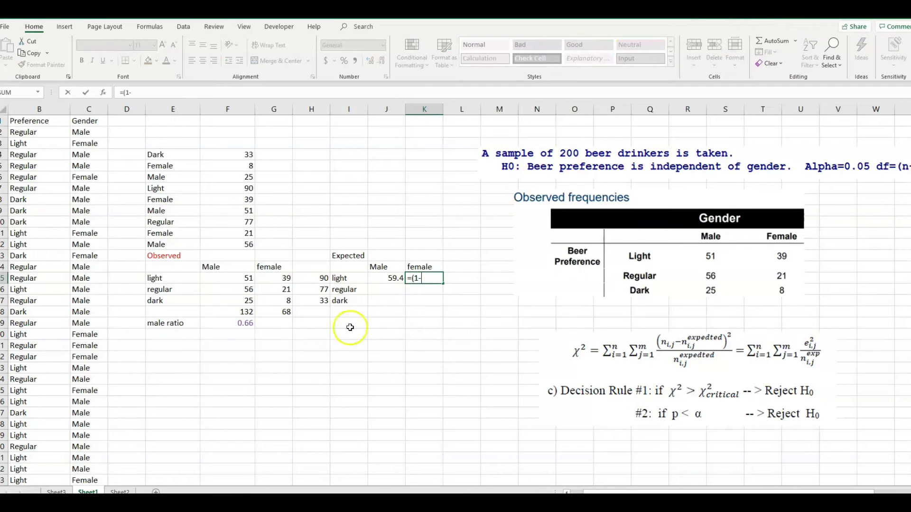
pyautogui.click(242, 324)
pyautogui.press('F4')
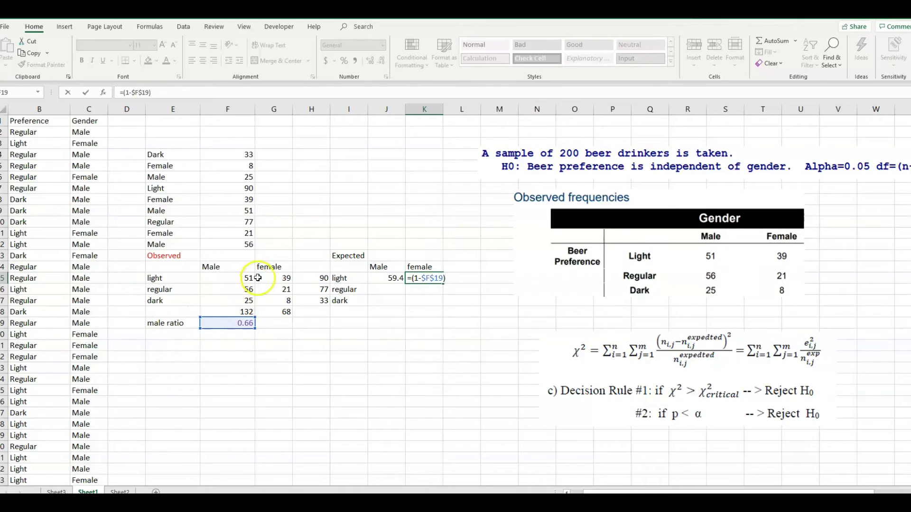
pyautogui.click(311, 281)
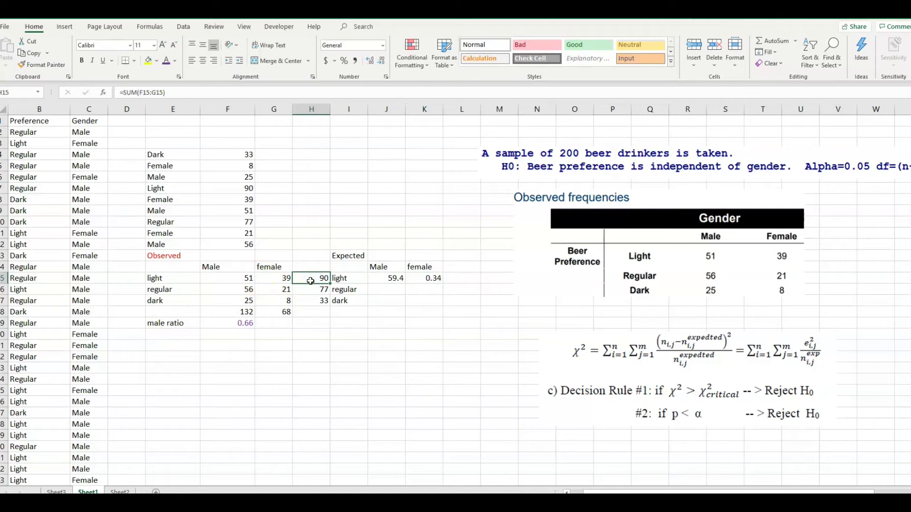
pyautogui.click(414, 278)
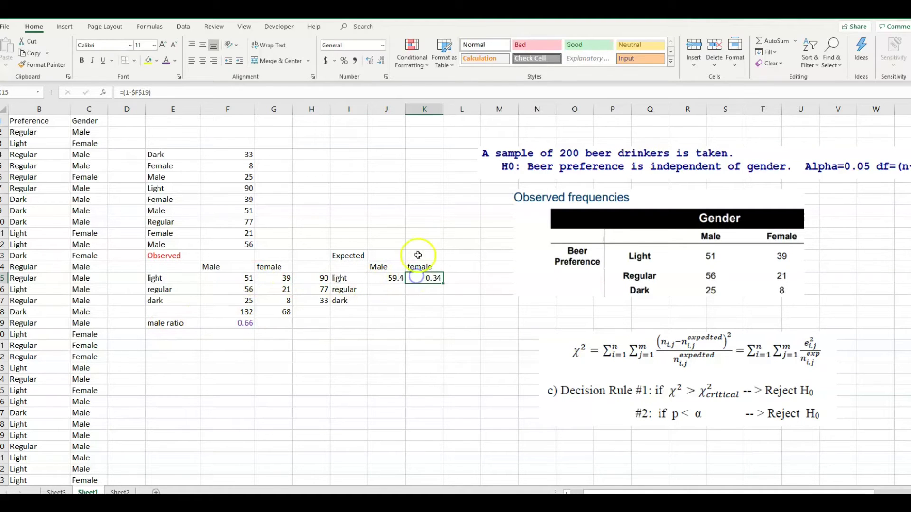
pyautogui.click(222, 93)
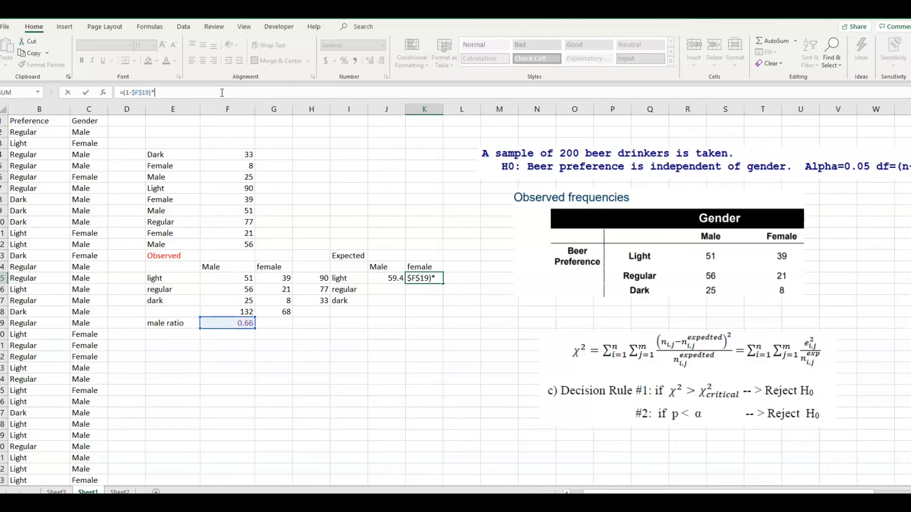
pyautogui.write('*')
pyautogui.click(312, 277)
pyautogui.press('Return')
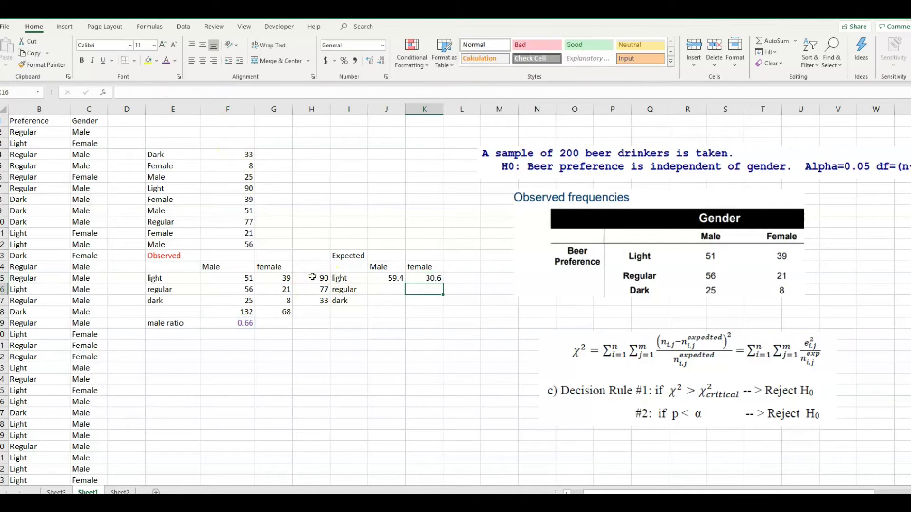
# - Fill the expected male and female formulas from J15 and K15 down through row 17 for regular and dark beer
pyautogui.click(394, 279)
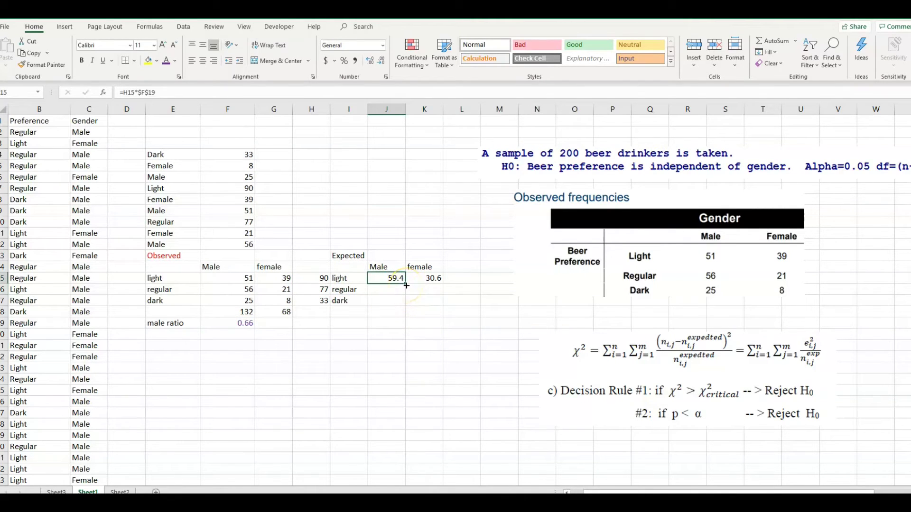
pyautogui.moveTo(406, 285); pyautogui.dragTo(406, 304)
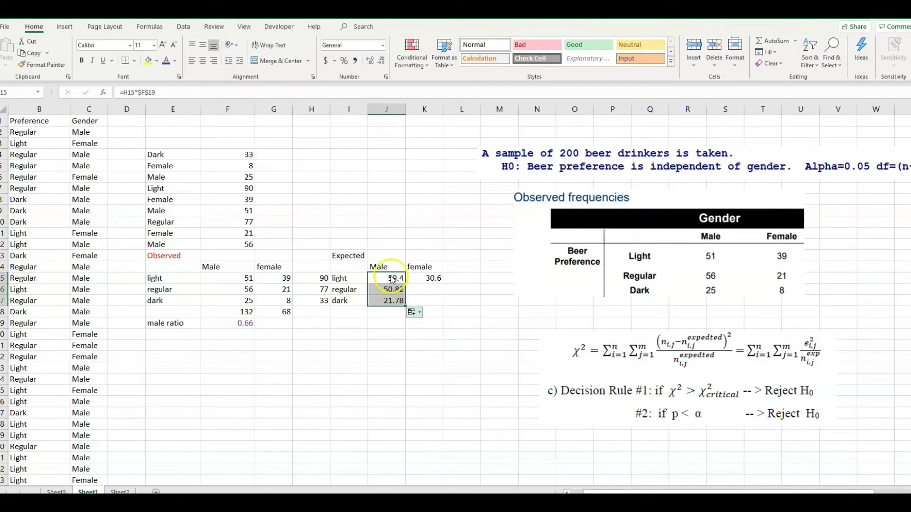
pyautogui.click(431, 279)
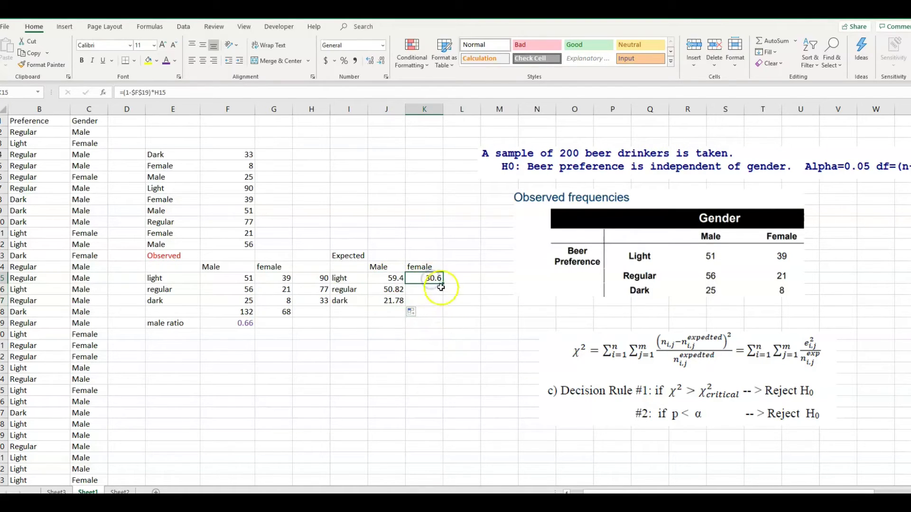
pyautogui.moveTo(443, 284); pyautogui.dragTo(444, 307)
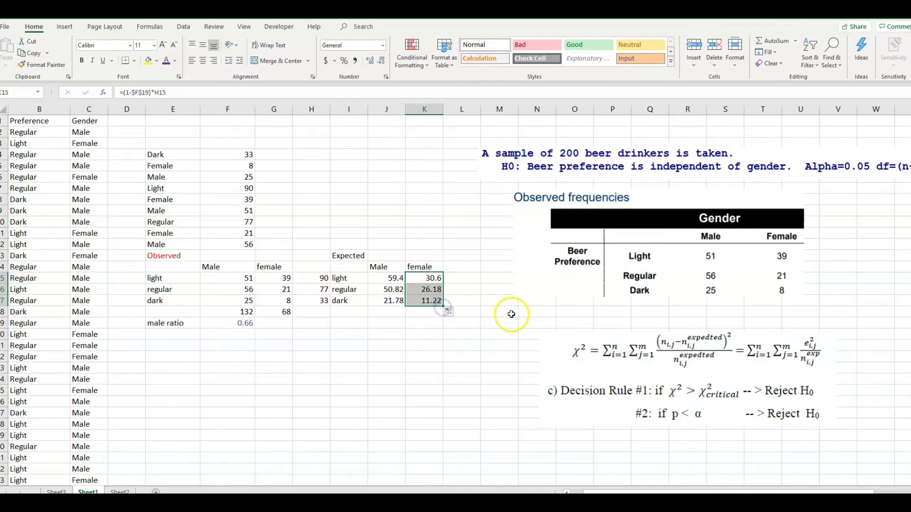
# - Set the font color of the Expected heading in I13 to the standard orange
pyautogui.click(349, 256)
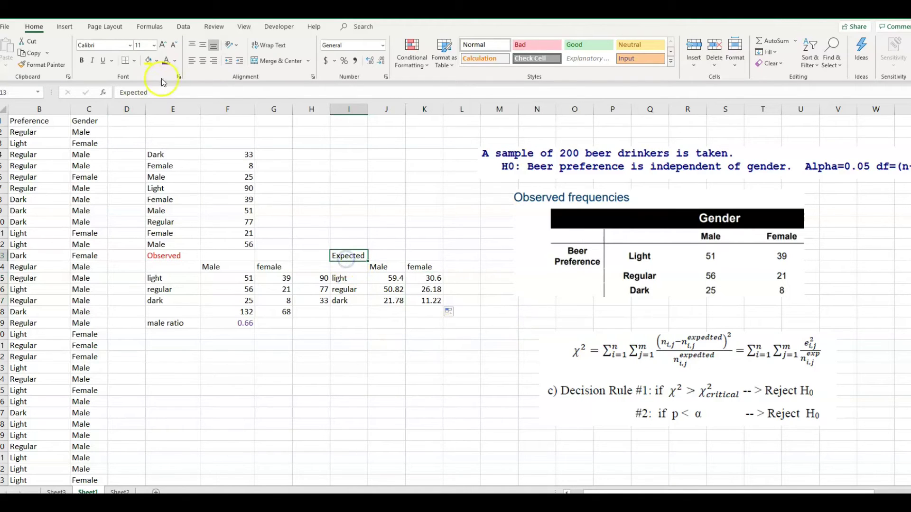
pyautogui.click(176, 66)
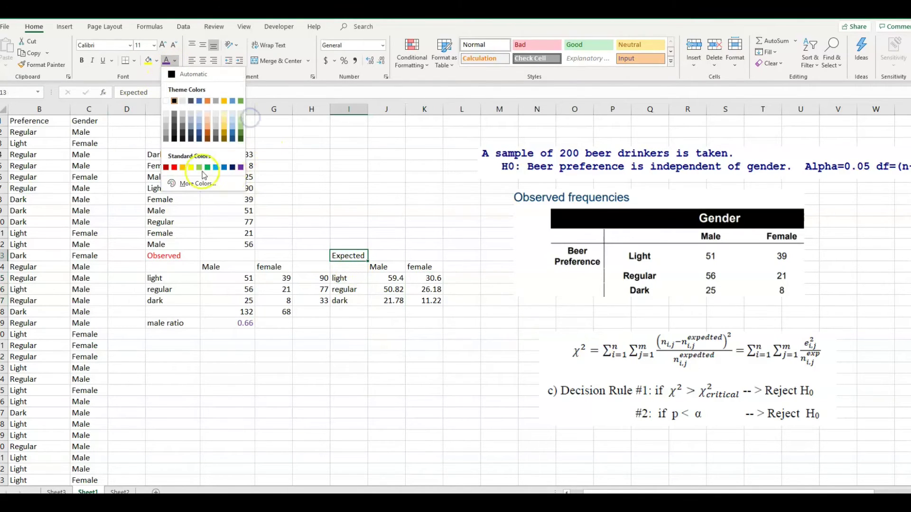
pyautogui.click(184, 168)
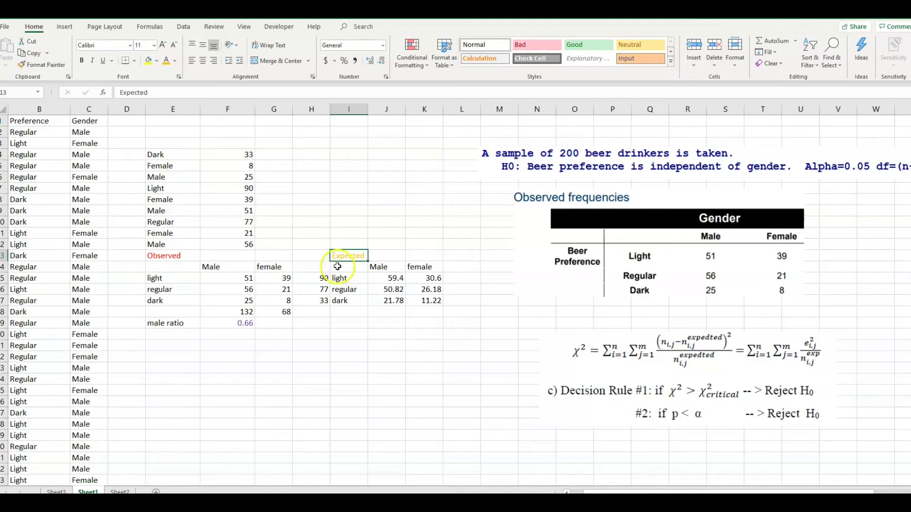
# - Copy the light, regular and dark labels from E15:E17 and paste them as values into E22:E24
pyautogui.moveTo(224, 280); pyautogui.dragTo(279, 298)
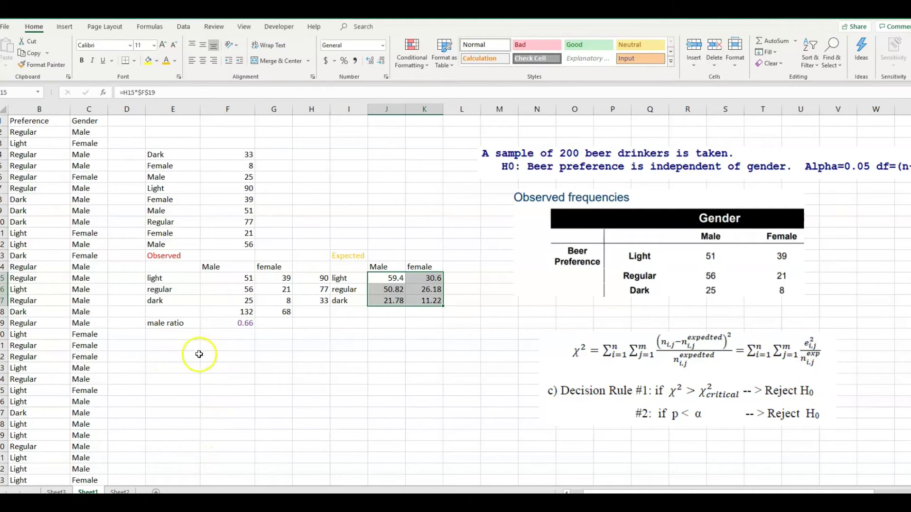
pyautogui.moveTo(162, 278); pyautogui.dragTo(161, 300)
pyautogui.rightClick(175, 278)
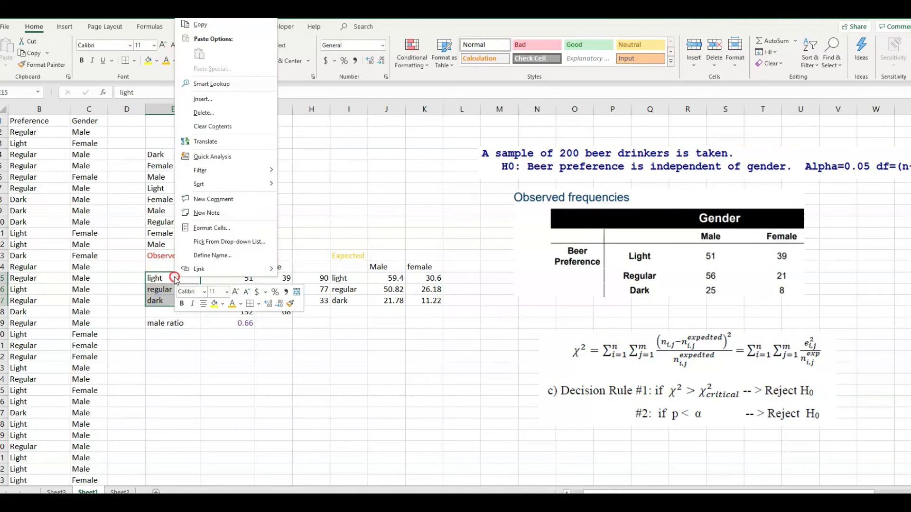
pyautogui.click(197, 29)
pyautogui.rightClick(186, 355)
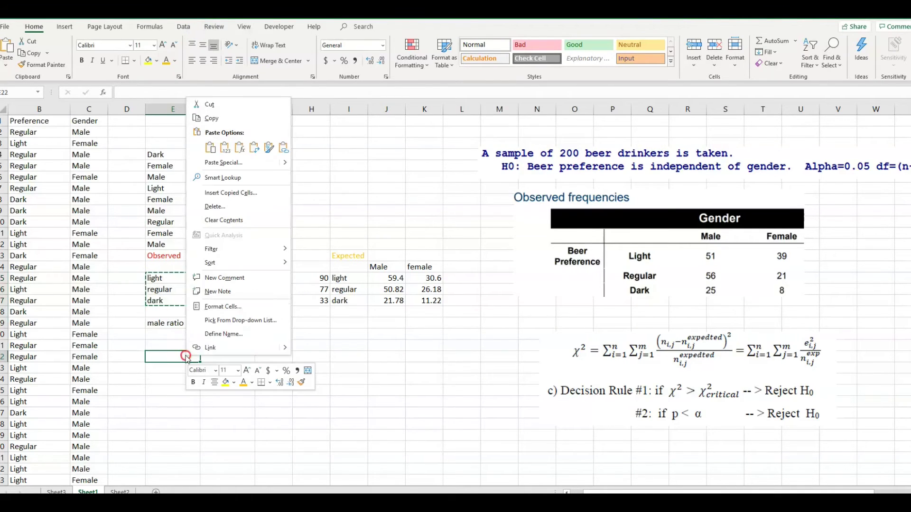
pyautogui.click(226, 150)
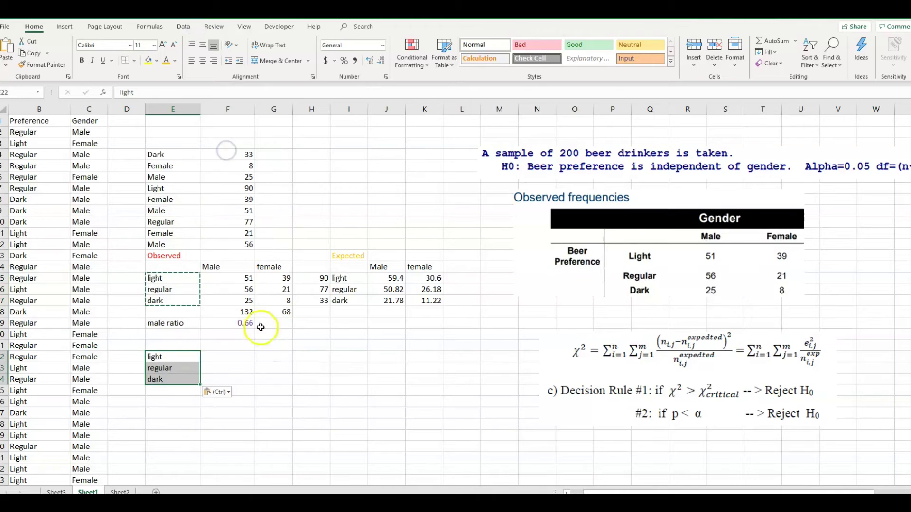
# - Copy the Male and female headers from F14:G14 and paste them as values into F21:G21
pyautogui.click(251, 267)
pyautogui.rightClick(260, 267)
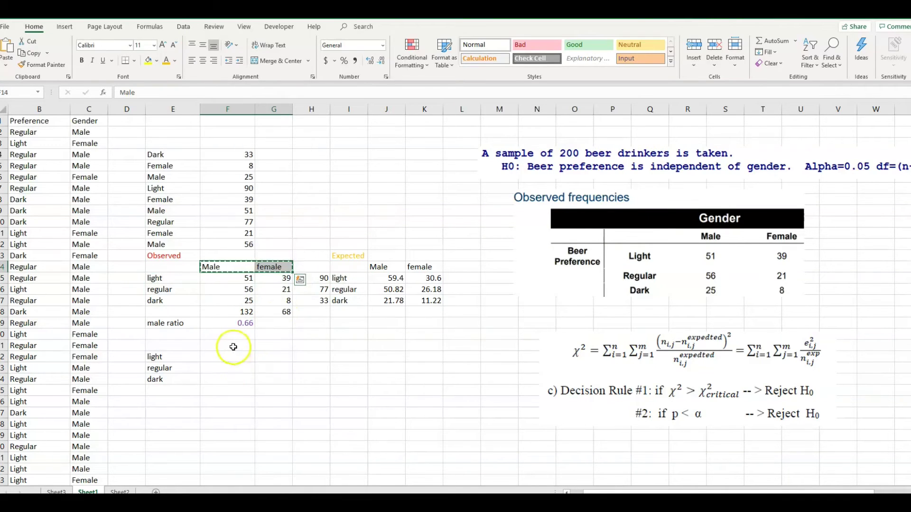
pyautogui.rightClick(233, 347)
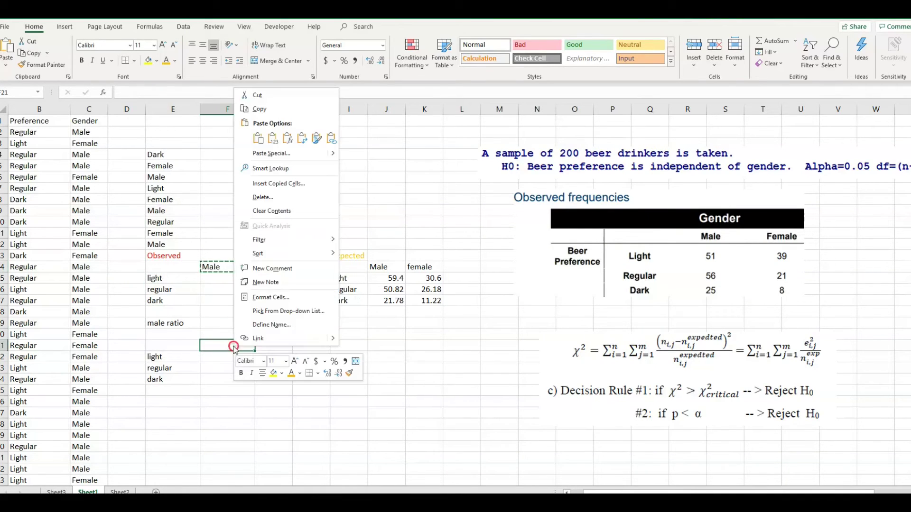
pyautogui.click(273, 139)
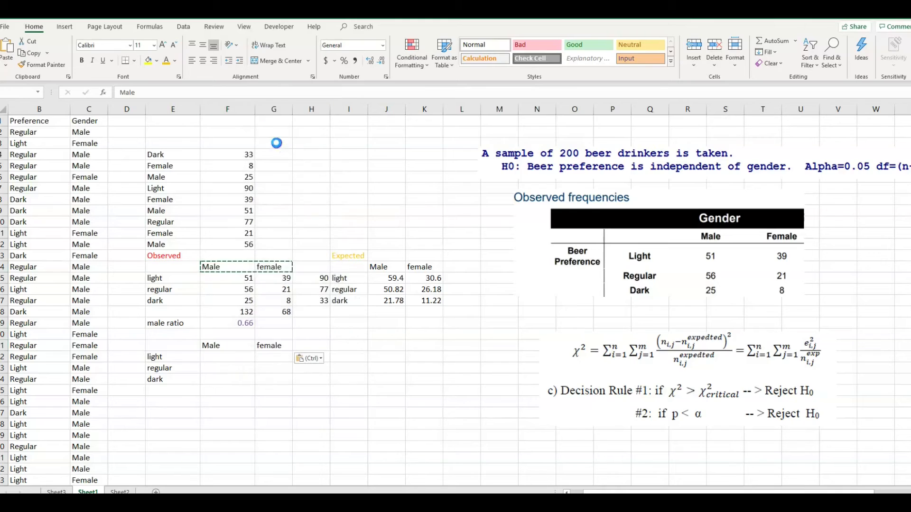
# - Calculate the chi-square term for male light-beer drinkers in F22 with the formula =(F15-J15)^2/J15
pyautogui.click(234, 358)
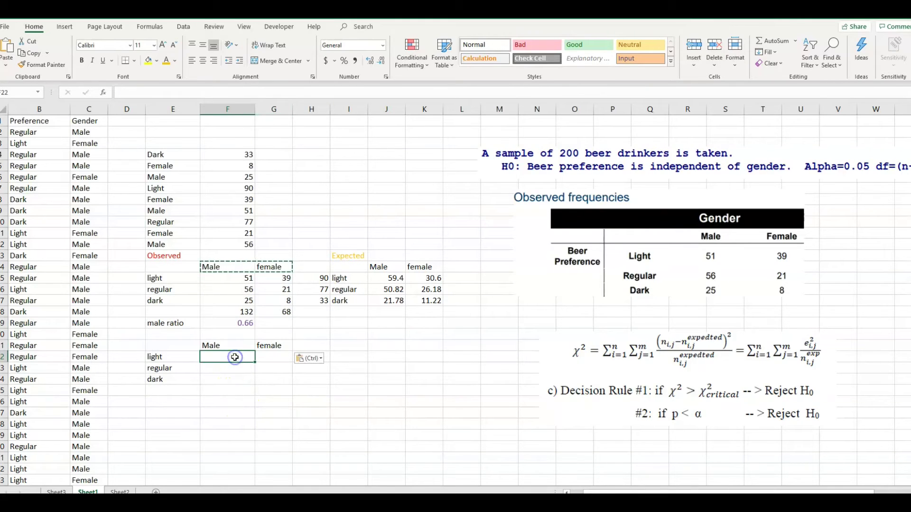
pyautogui.write('=(')
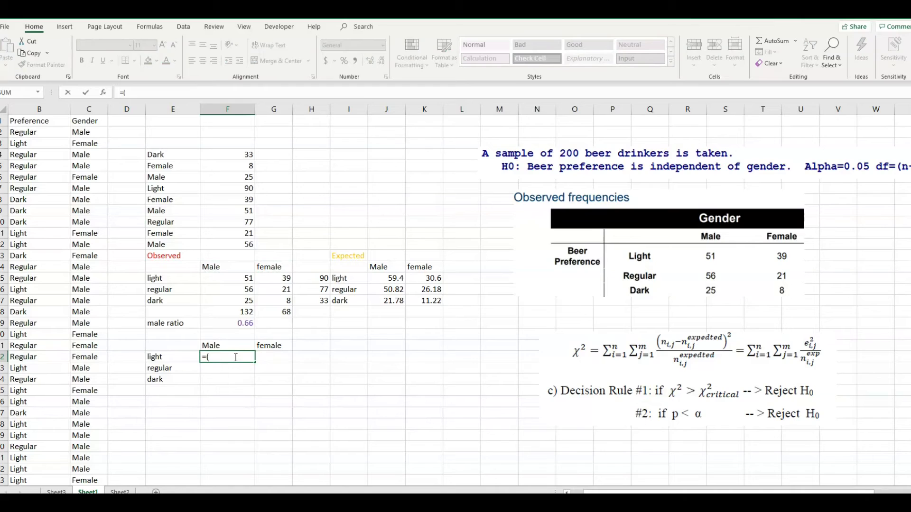
pyautogui.click(230, 280)
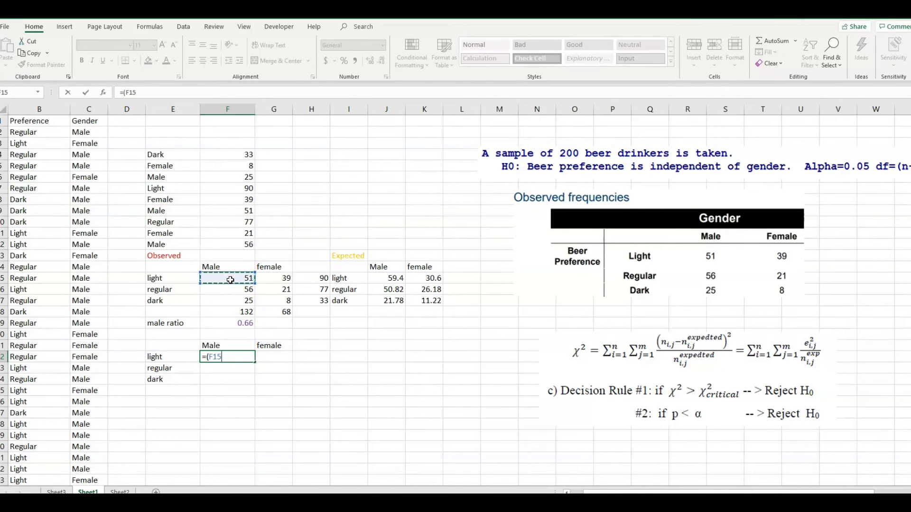
pyautogui.write('0')
pyautogui.press('BackSpace')
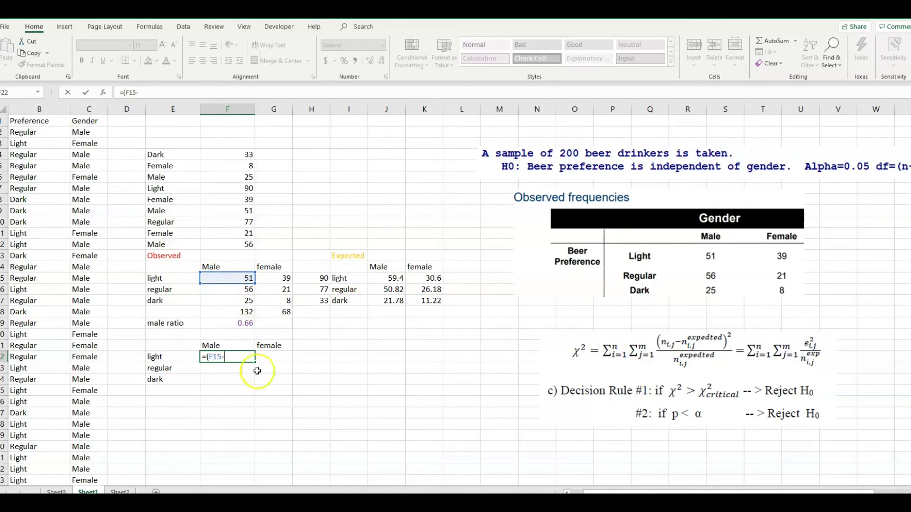
pyautogui.click(378, 280)
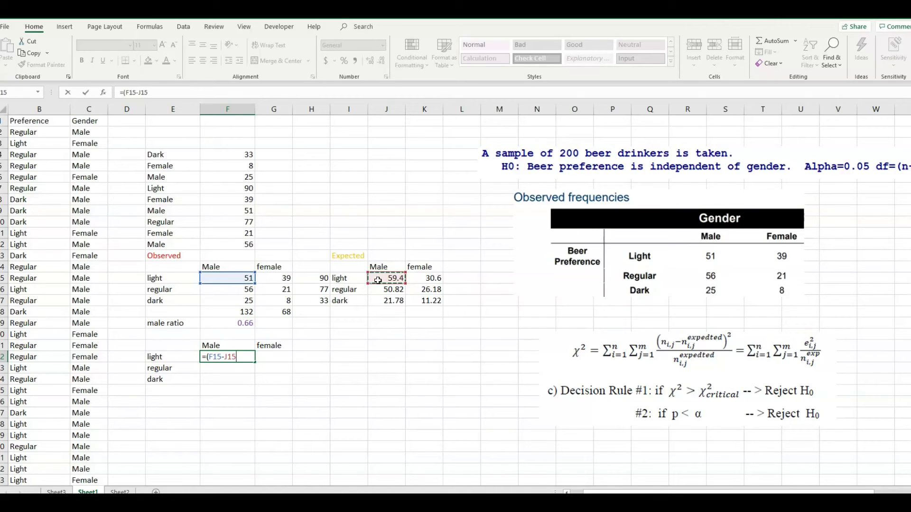
pyautogui.write(')^2/')
pyautogui.click(378, 281)
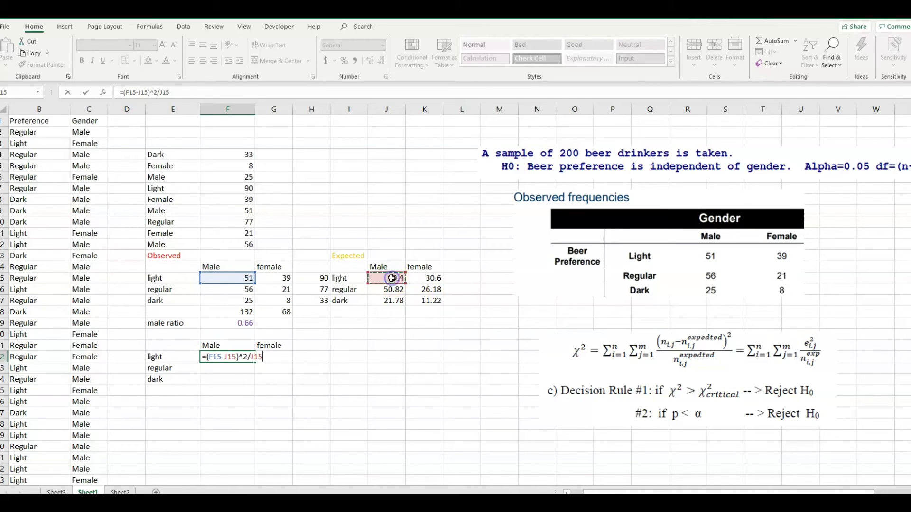
pyautogui.press('Return')
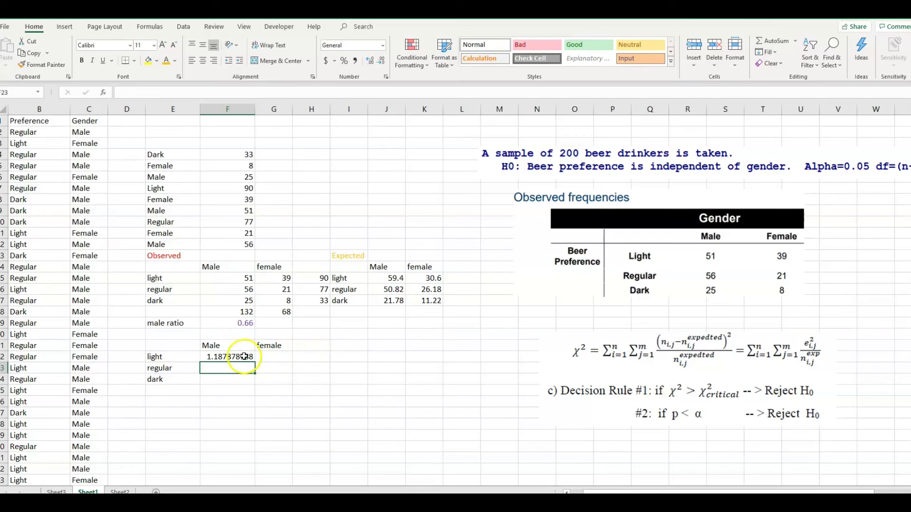
# - Check the F22 formula against its source cells and color the values in F15 and J15 red
pyautogui.click(244, 356)
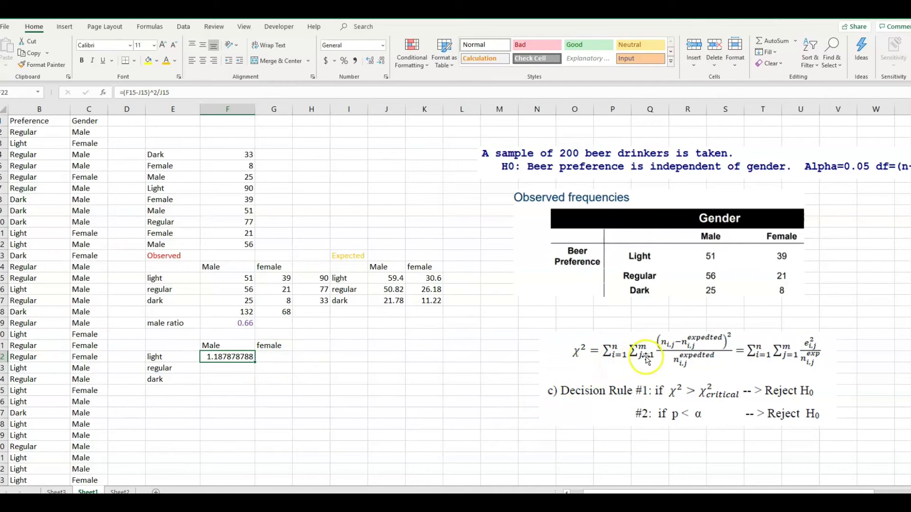
pyautogui.click(224, 278)
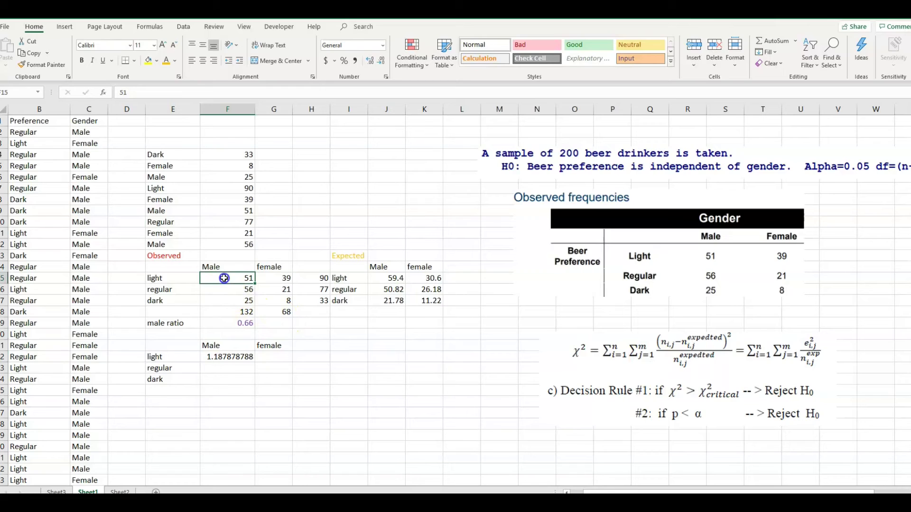
pyautogui.click(390, 277)
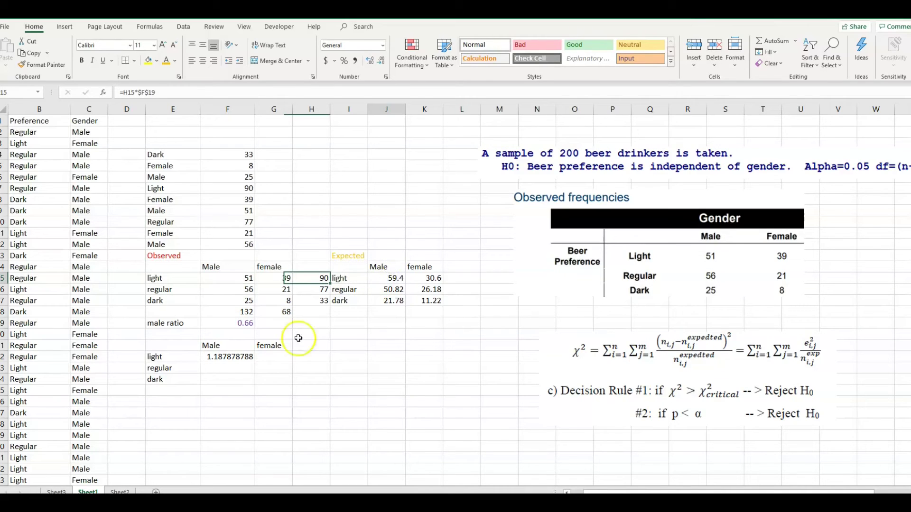
pyautogui.click(249, 356)
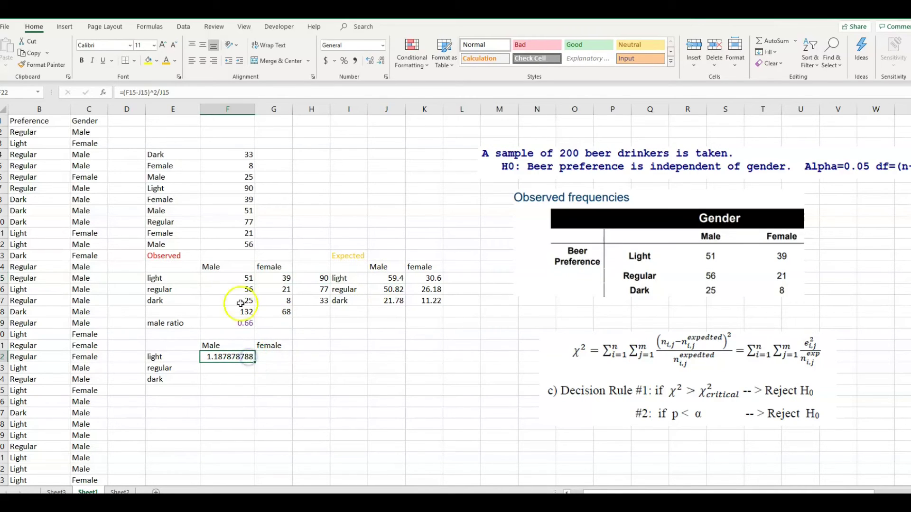
pyautogui.click(231, 275)
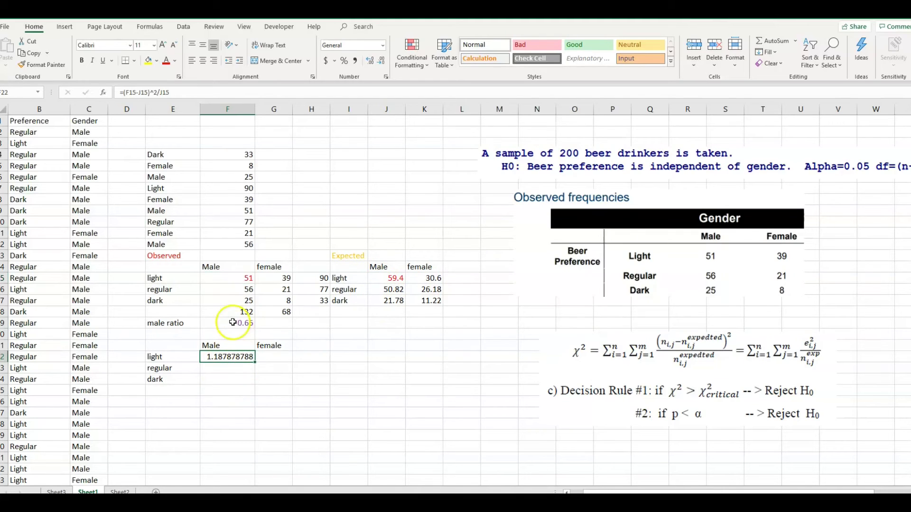
# - Copy the F22 formula and paste only the formula across the 3 by 2 range F22:G24
pyautogui.click(240, 359)
pyautogui.rightClick(247, 360)
pyautogui.click(273, 123)
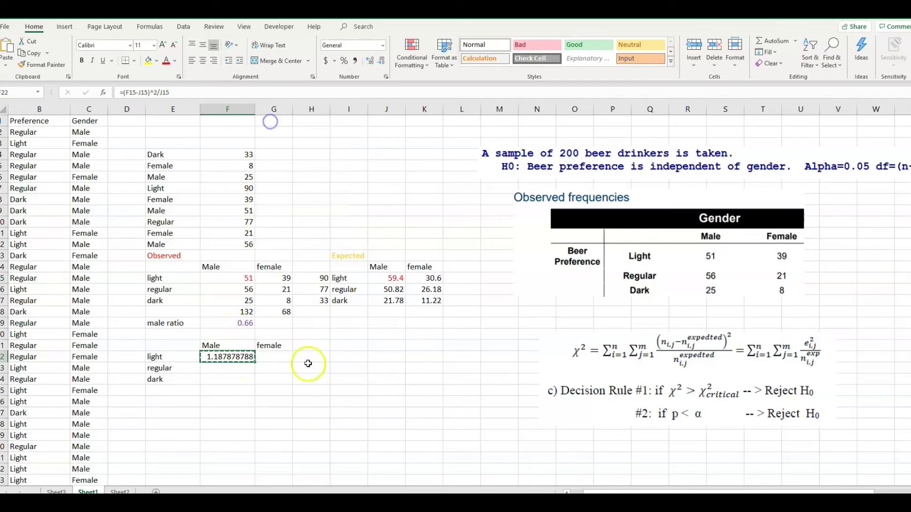
pyautogui.moveTo(238, 356); pyautogui.dragTo(264, 372)
pyautogui.rightClick(270, 370)
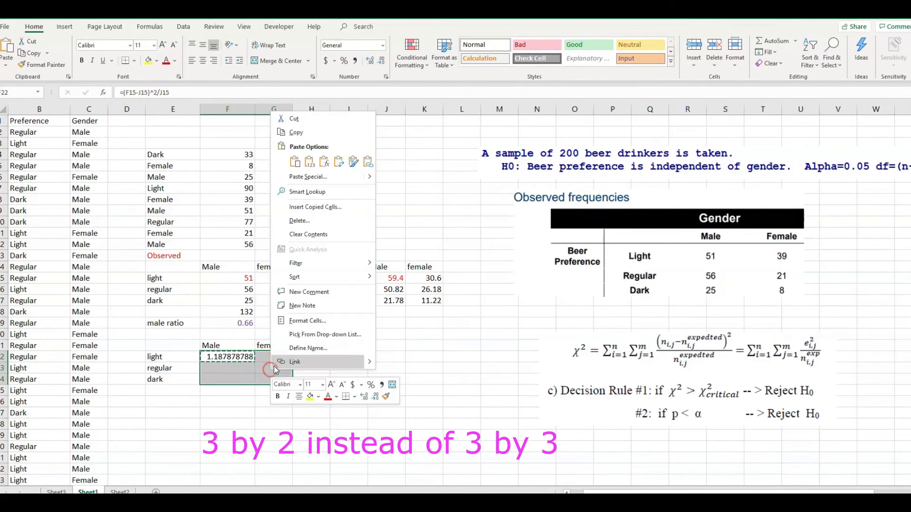
pyautogui.click(323, 163)
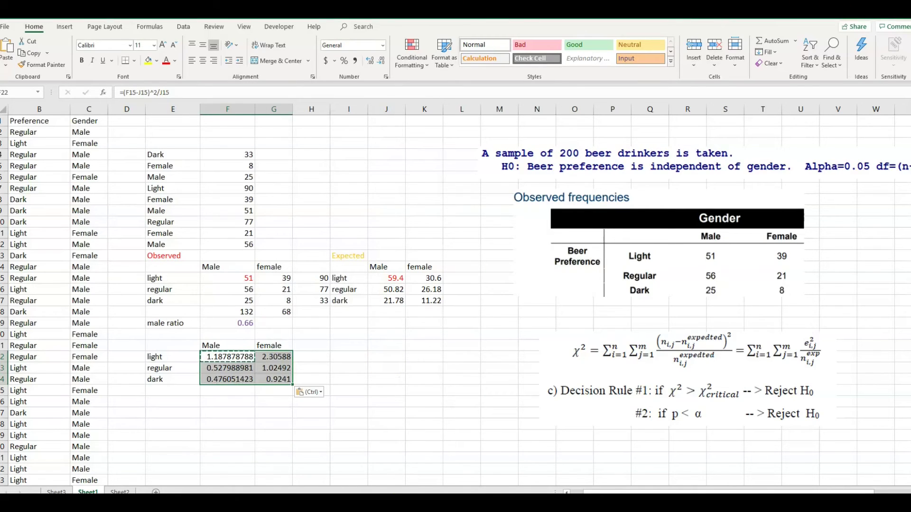
# - Label E26 as chisq and total the chi-square terms in F26 with =sum(F22:G24)
pyautogui.click(192, 402)
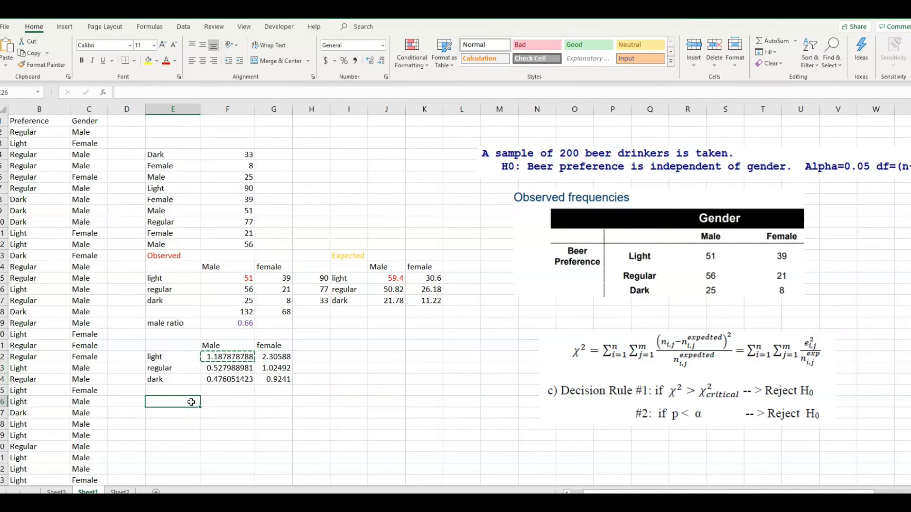
pyautogui.write('chisq')
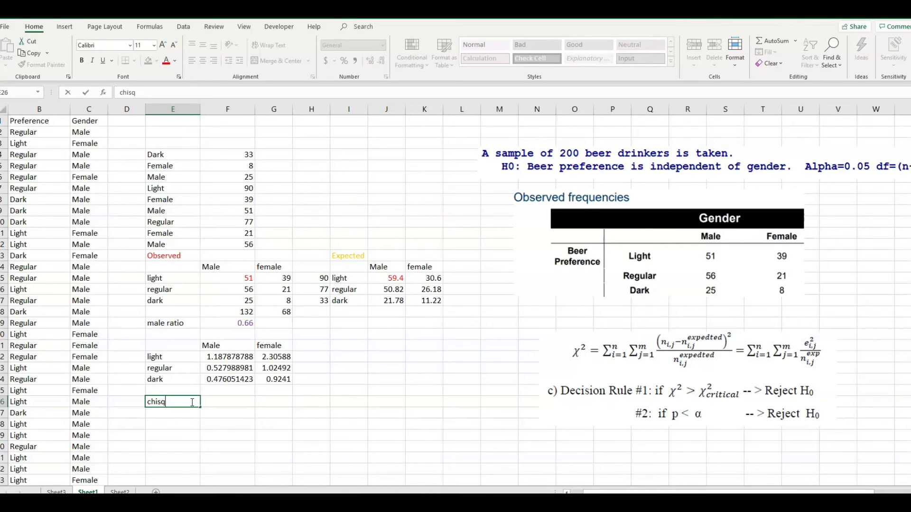
pyautogui.press('Tab')
pyautogui.write('=sum(')
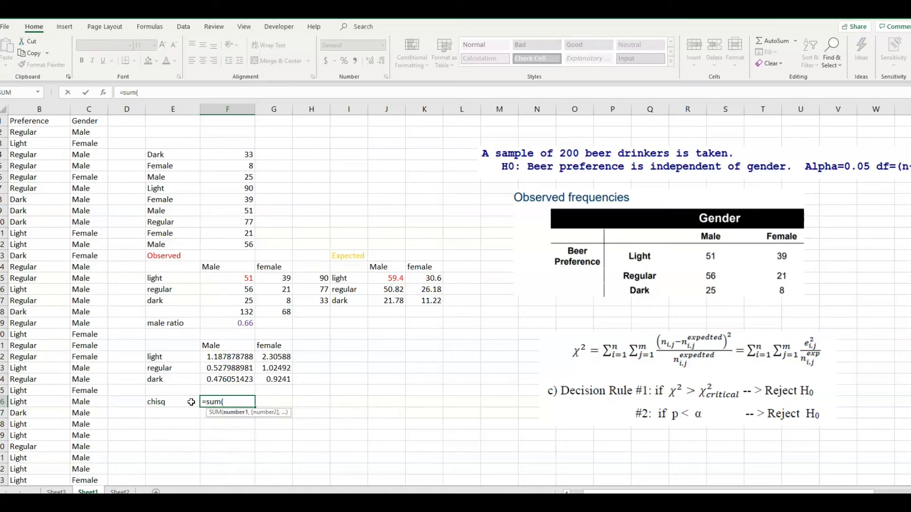
pyautogui.moveTo(226, 357); pyautogui.dragTo(264, 378)
pyautogui.write(')')
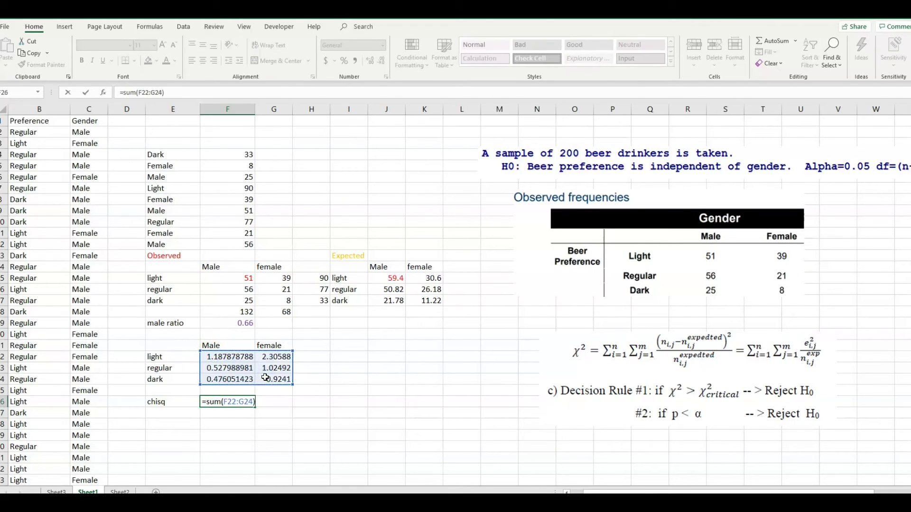
pyautogui.press('Return')
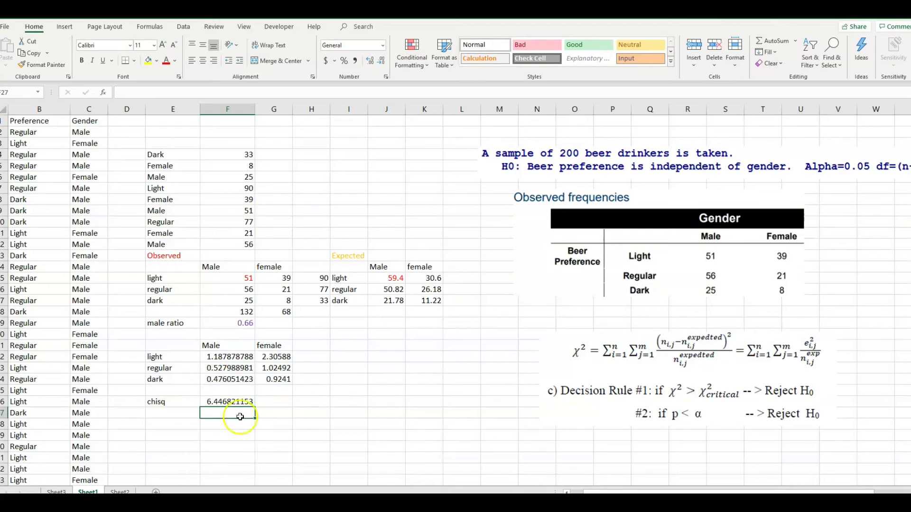
# - Label E27 as alpha and enter the significance level 0.05 in F27
pyautogui.click(184, 411)
pyautogui.write('alpha')
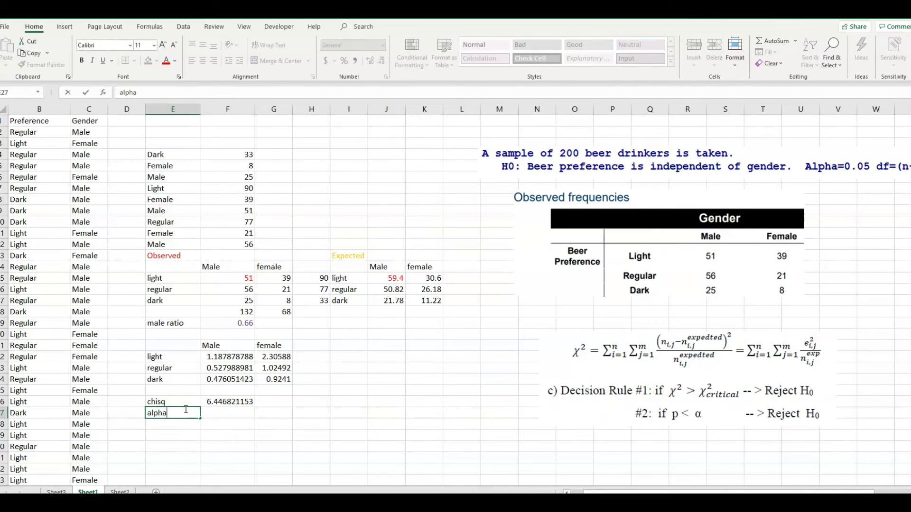
pyautogui.press('Tab')
pyautogui.write('0.0')
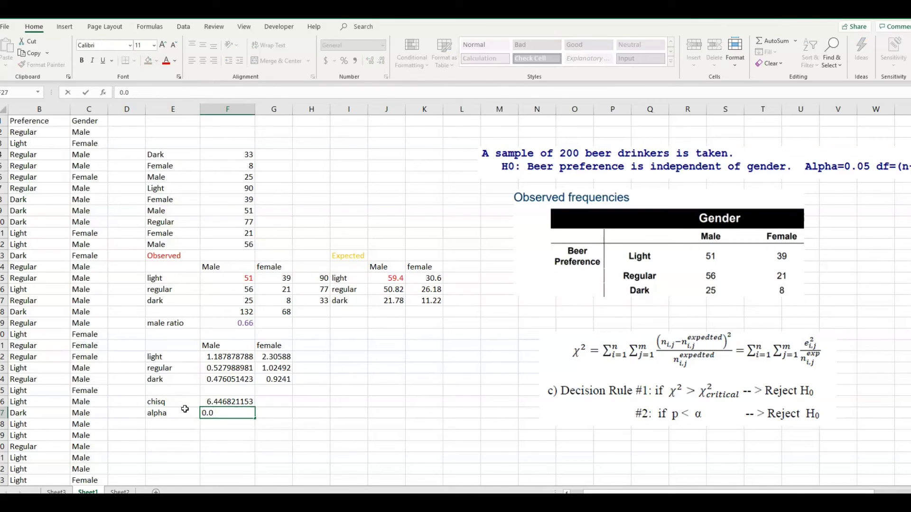
pyautogui.press('Return')
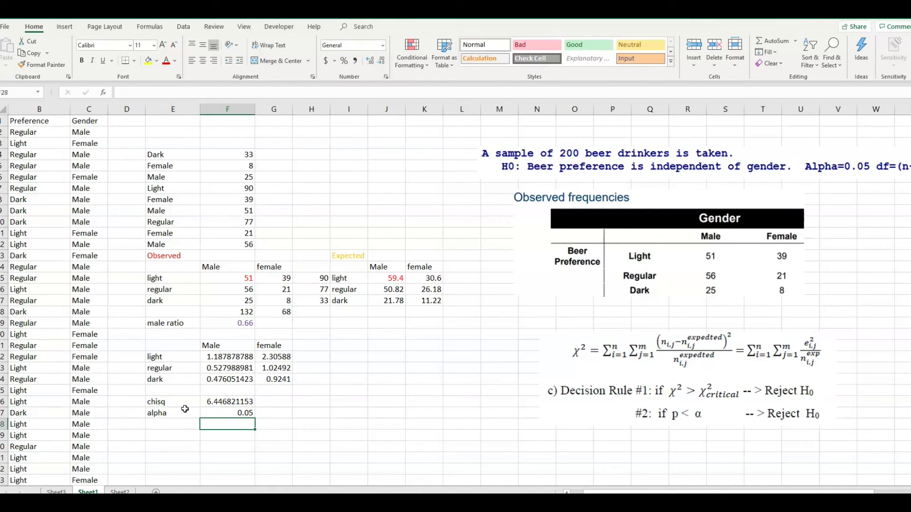
# - Label E28 as df and enter the degrees-of-freedom formula =count(F15:F17-1)*(count(F15:G15)-1) in F28
pyautogui.press('Left')
pyautogui.write('df')
pyautogui.press('Tab')
pyautogui.write('(')
pyautogui.write('=')
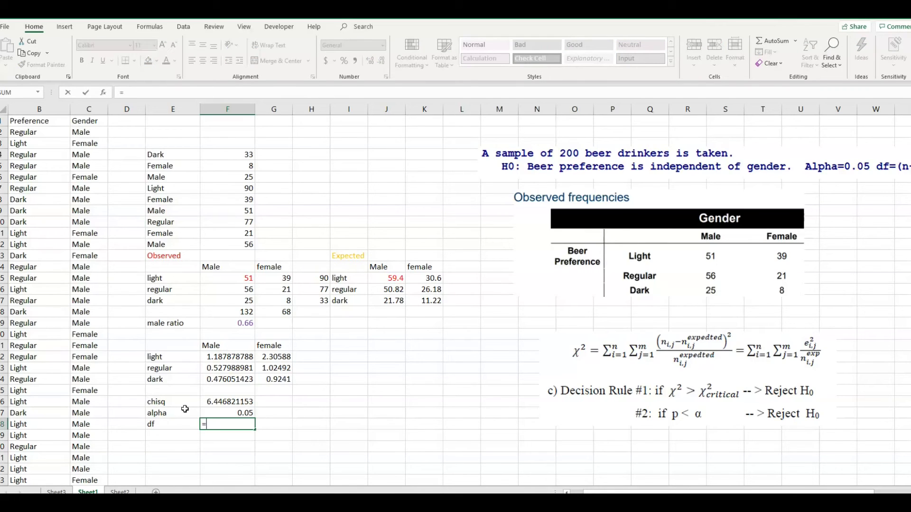
pyautogui.write('count(')
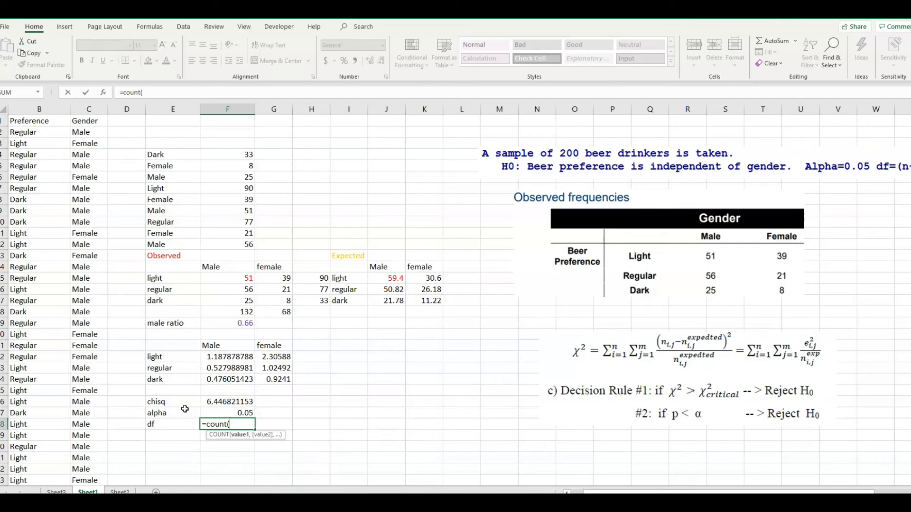
pyautogui.click(216, 283)
pyautogui.moveTo(216, 283); pyautogui.dragTo(217, 298)
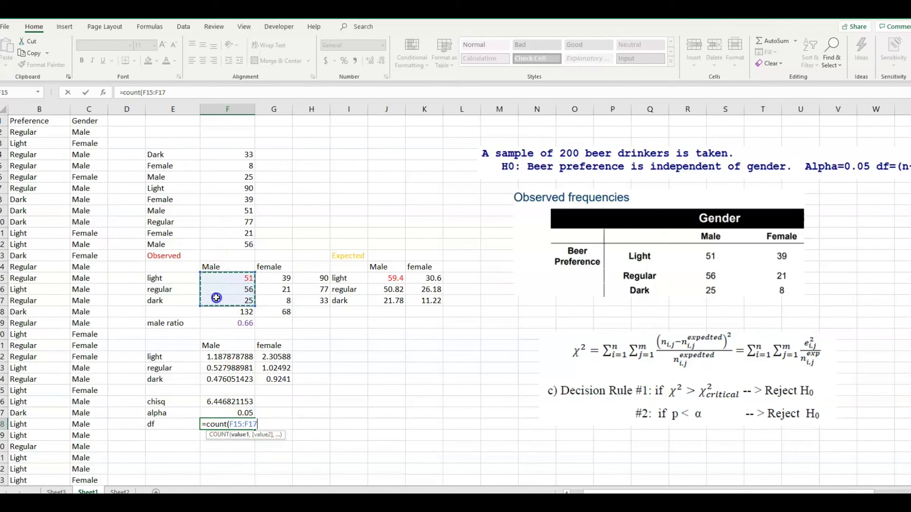
pyautogui.write('-1)*(count')
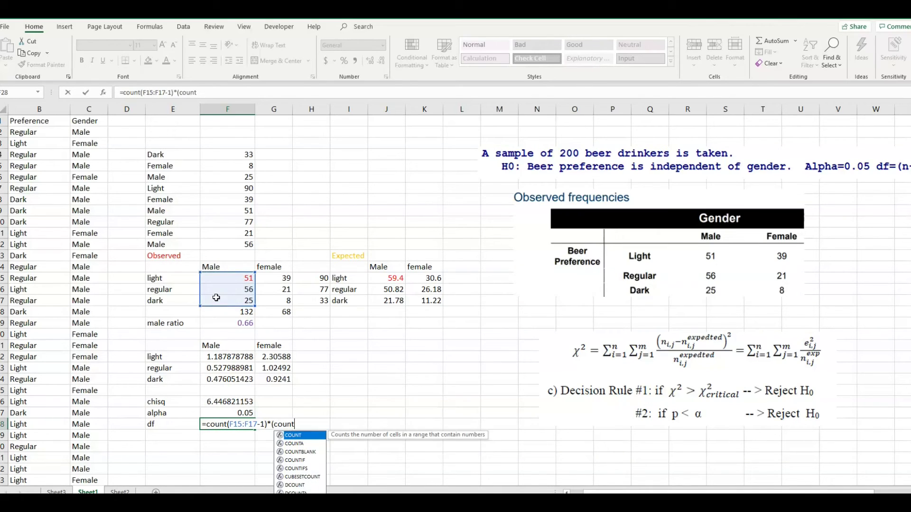
pyautogui.write('(')
pyautogui.click(254, 279)
pyautogui.moveTo(255, 279); pyautogui.dragTo(261, 279)
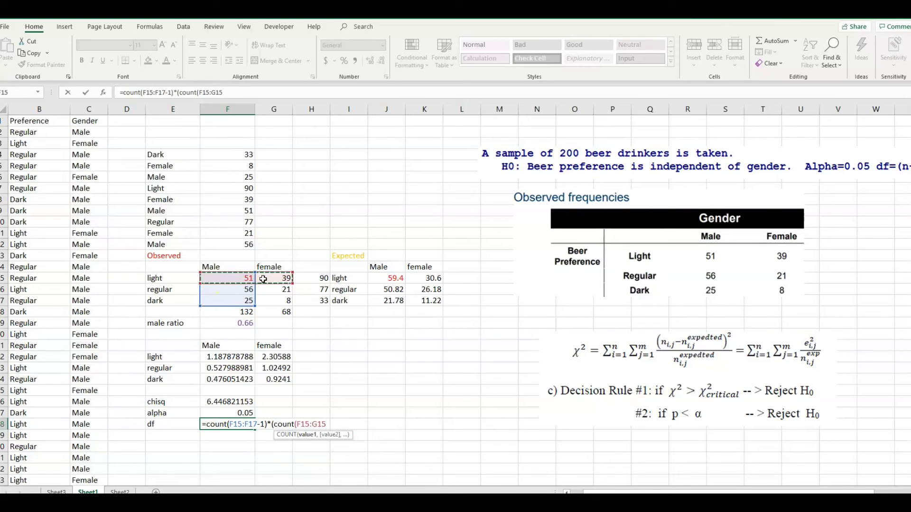
pyautogui.write(')-1')
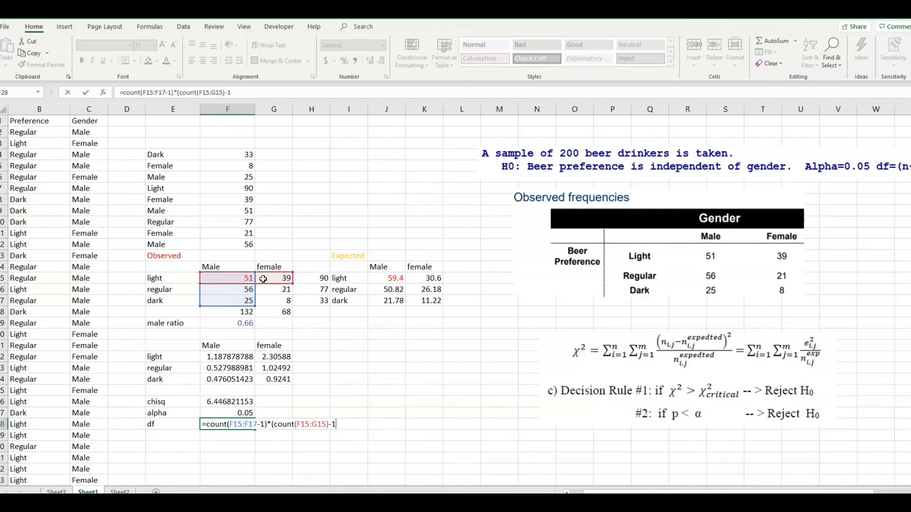
pyautogui.press('Return')
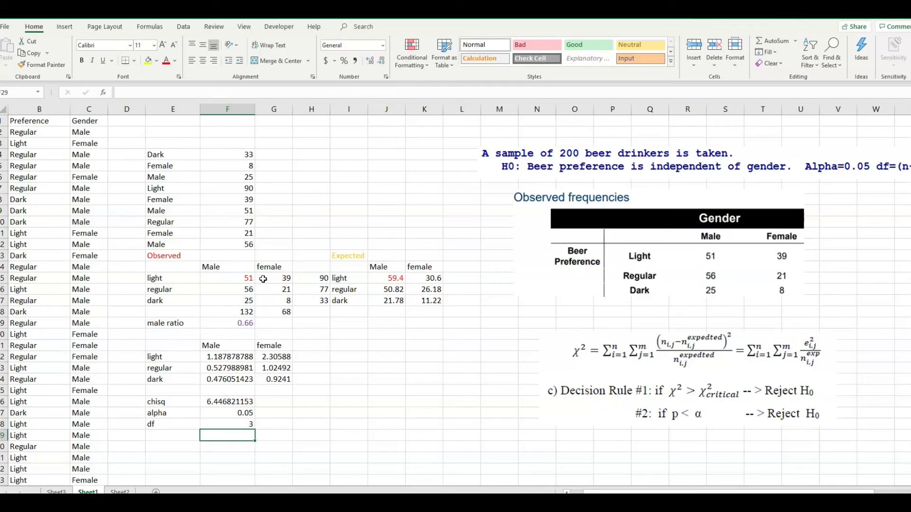
# - Correct the parentheses of the df formula in F28 to =(COUNT(F15:F17)-1)*(COUNT(F15:G15)-1)
pyautogui.click(244, 422)
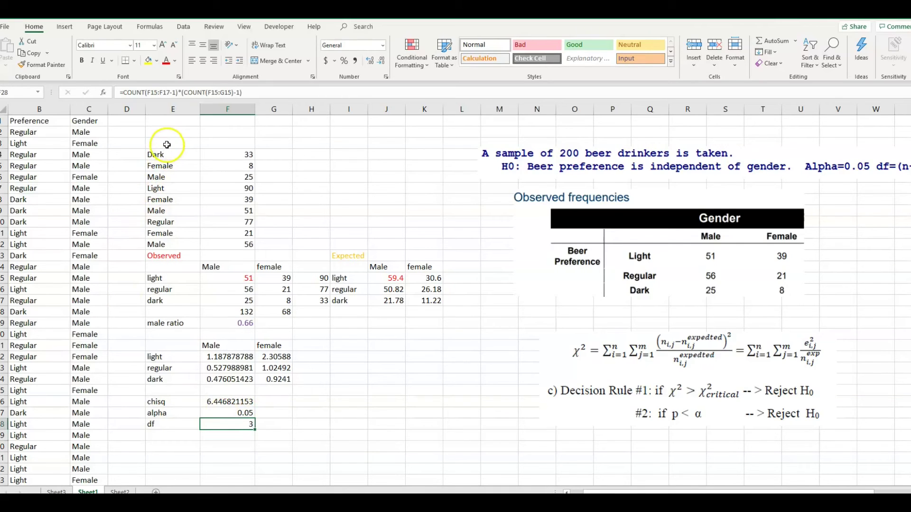
pyautogui.click(124, 92)
pyautogui.write('(')
pyautogui.press('Right')
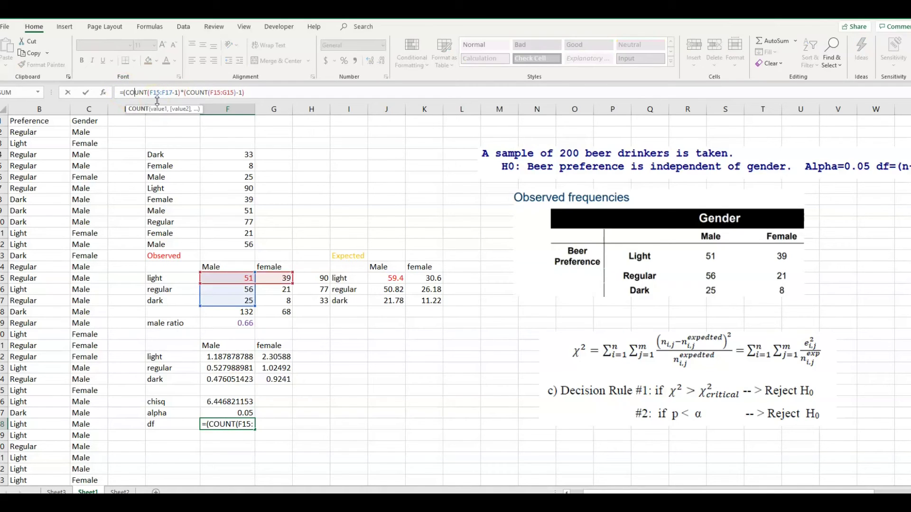
pyautogui.press('Right')
pyautogui.press('Right')
pyautogui.press('Right')
pyautogui.press('Right')
pyautogui.press('Right')
pyautogui.press('Right')
pyautogui.press('Right')
pyautogui.write(')')
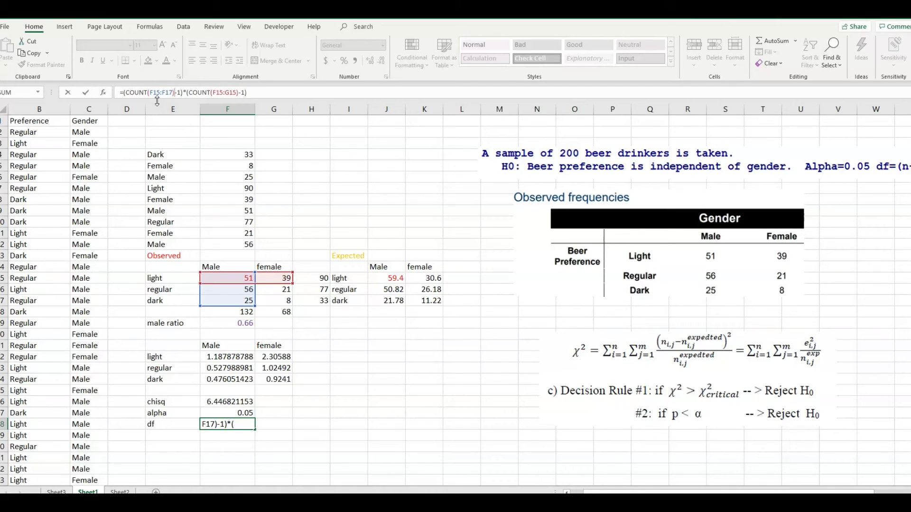
pyautogui.press('Return')
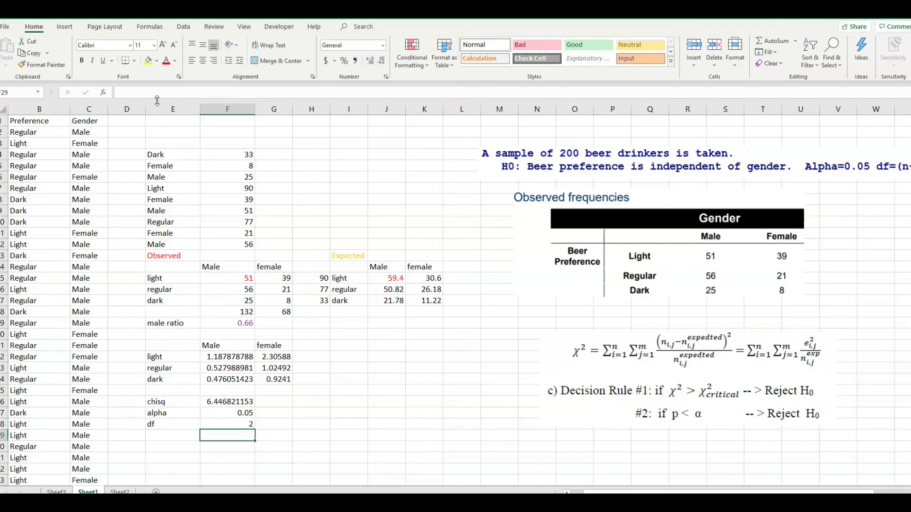
# - Label E29 as chisq_critical and calculate the critical value in F29 with =chisq.inv.rt(F27,F28)
pyautogui.click(167, 434)
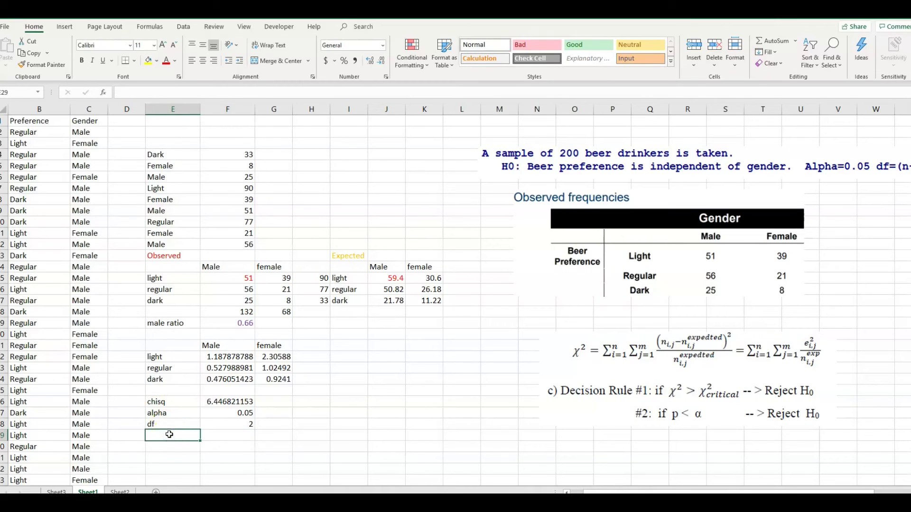
pyautogui.write('chisq_critical')
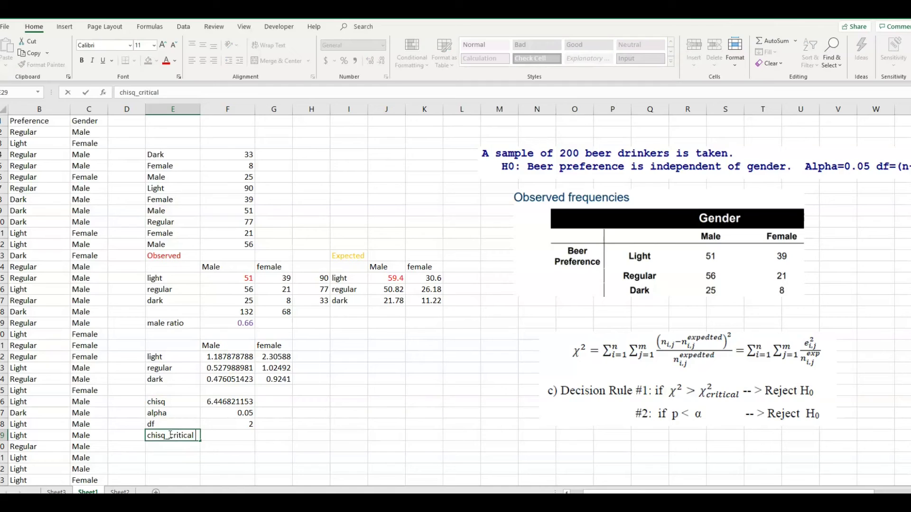
pyautogui.press('Tab')
pyautogui.write('=chis')
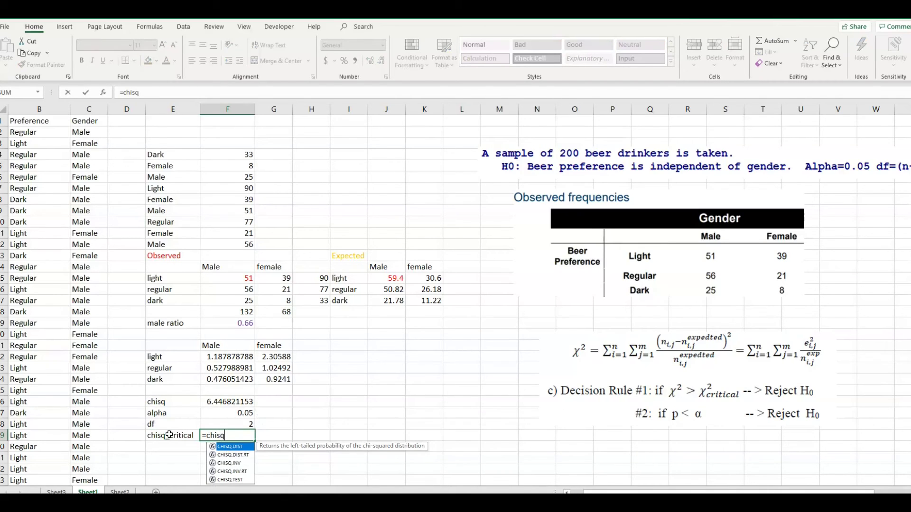
pyautogui.write('q.inv.rt(')
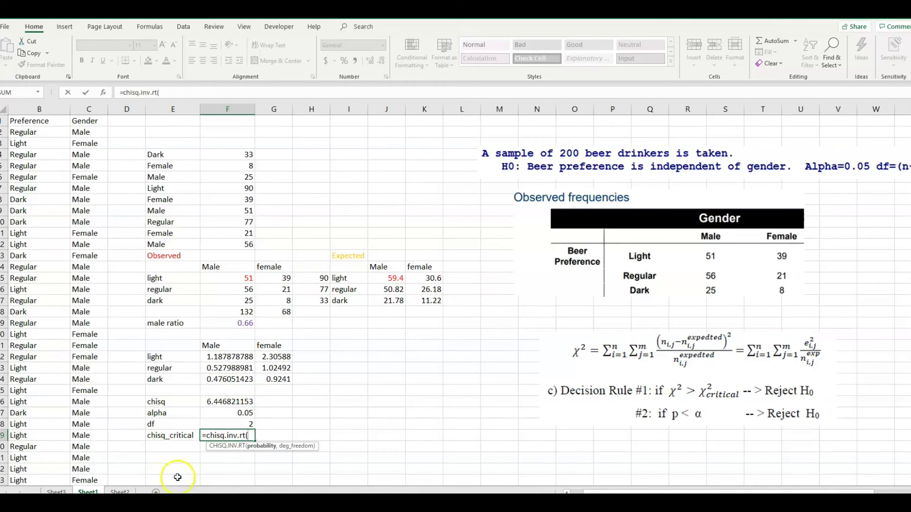
pyautogui.click(237, 413)
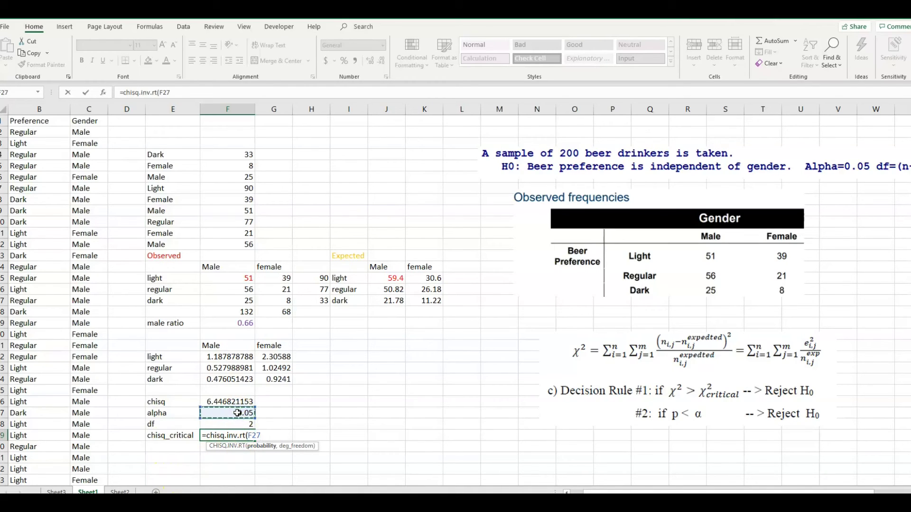
pyautogui.write(',')
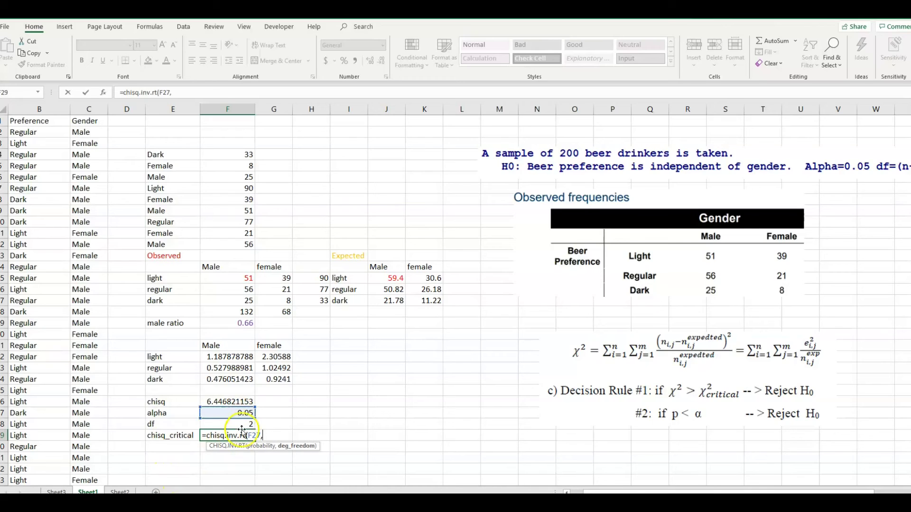
pyautogui.click(241, 426)
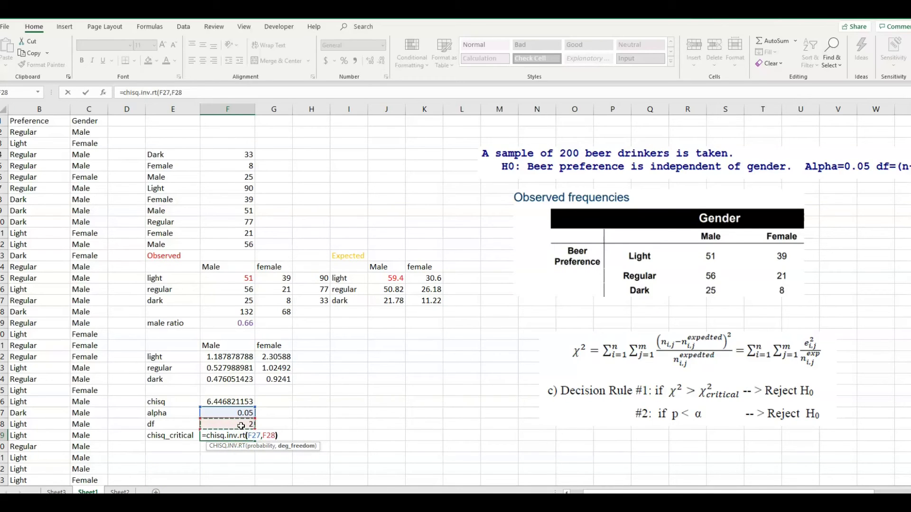
pyautogui.write(')')
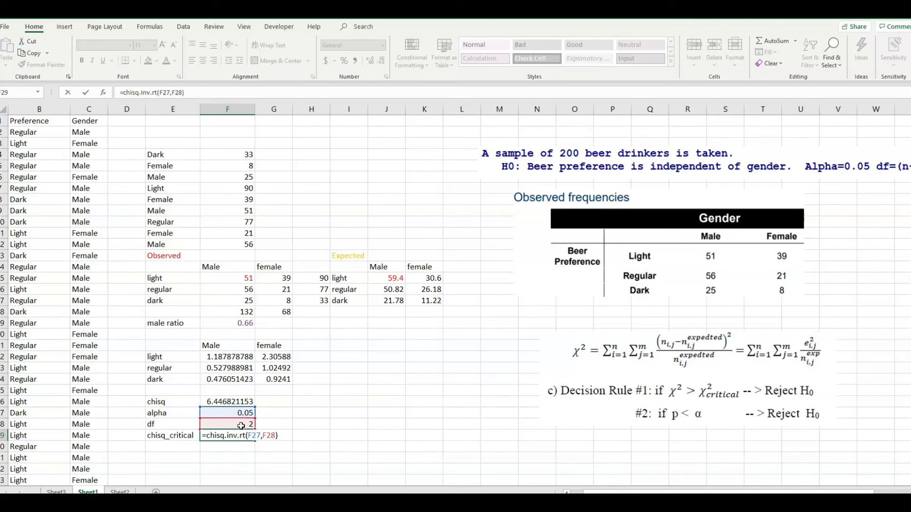
pyautogui.click(241, 436)
pyautogui.press('Return')
pyautogui.click(241, 436)
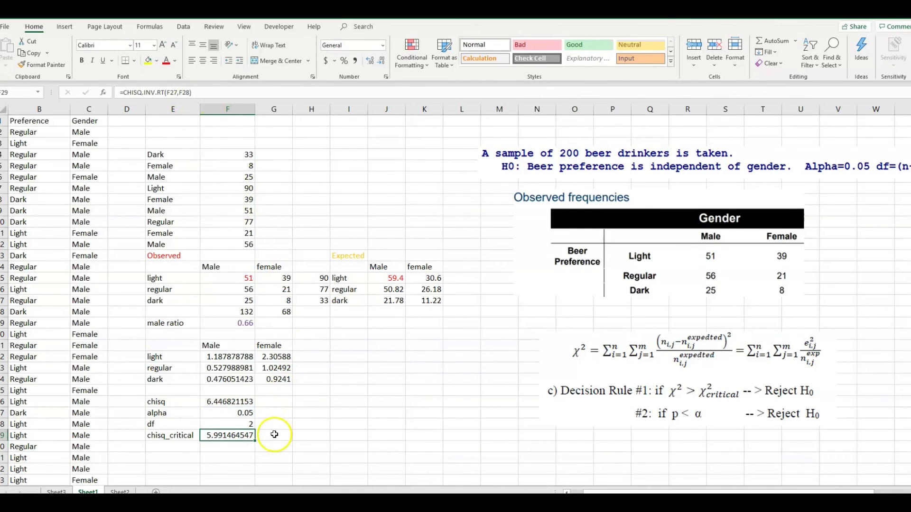
# - Label E30 as dcision rule and enter =IF(F26>F29,"Reject","Accept") in F30
pyautogui.click(234, 450)
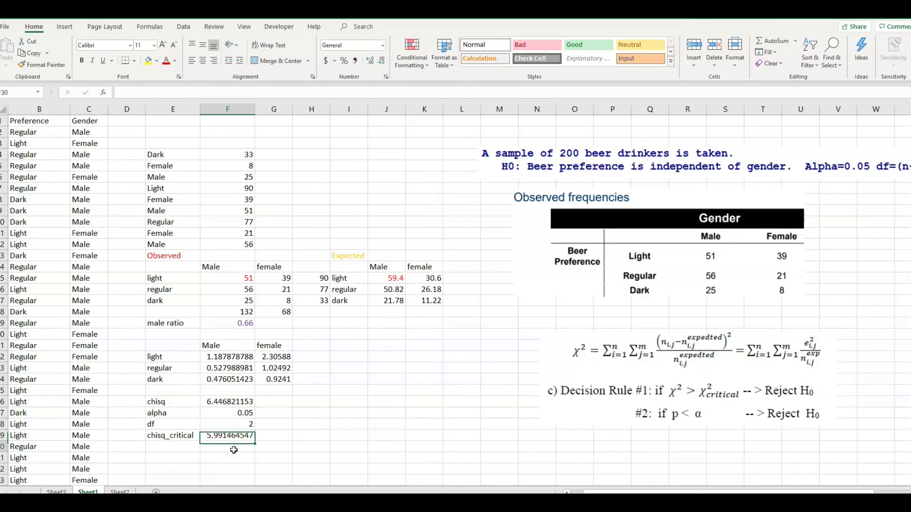
pyautogui.press('Left')
pyautogui.write('dcision rule')
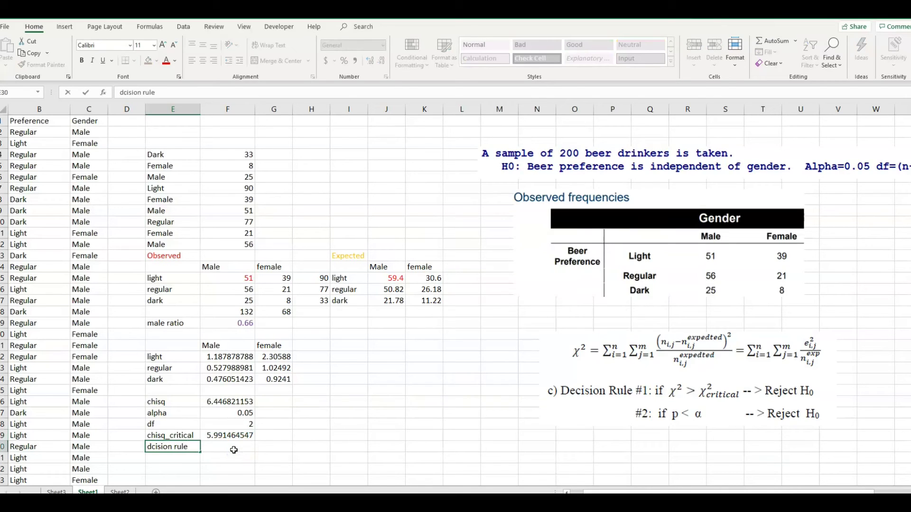
pyautogui.press('Right')
pyautogui.write('=if(')
pyautogui.click(226, 402)
pyautogui.write('>')
pyautogui.click(236, 436)
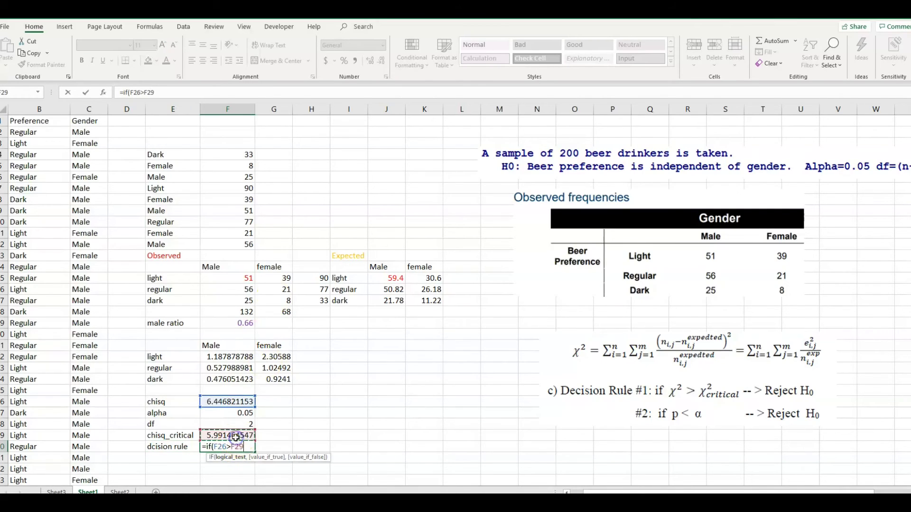
pyautogui.write(',')
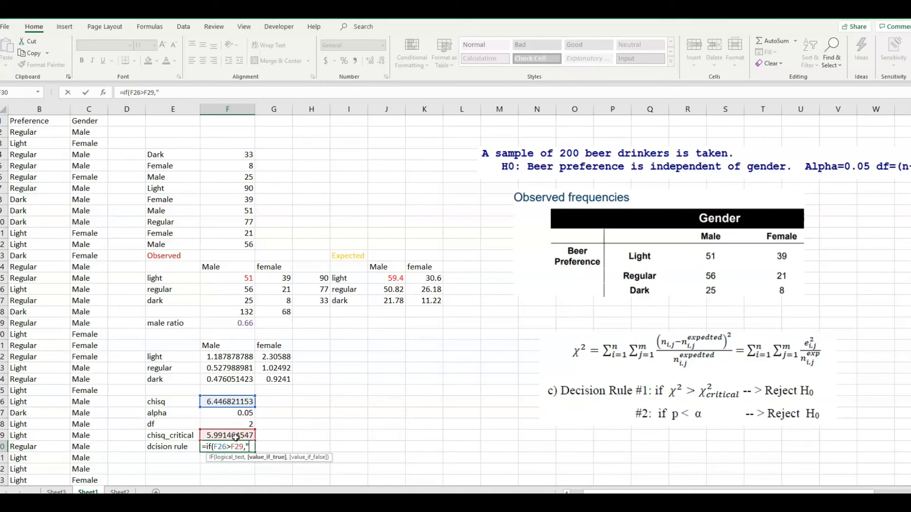
pyautogui.write('Reject"')
pyautogui.press('Return')
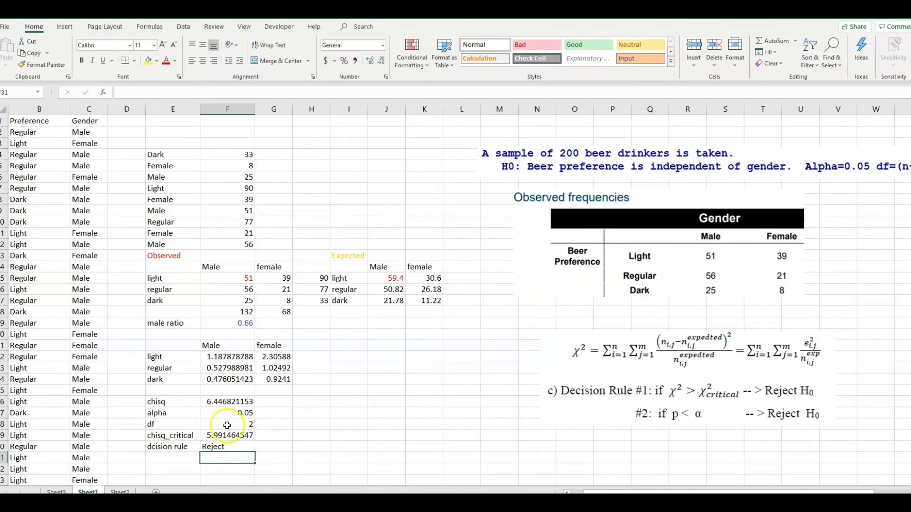
# - Display the text of the critical-value formula in G29 with =formulatext(F29)
pyautogui.click(271, 435)
pyautogui.write('=formulatext(')
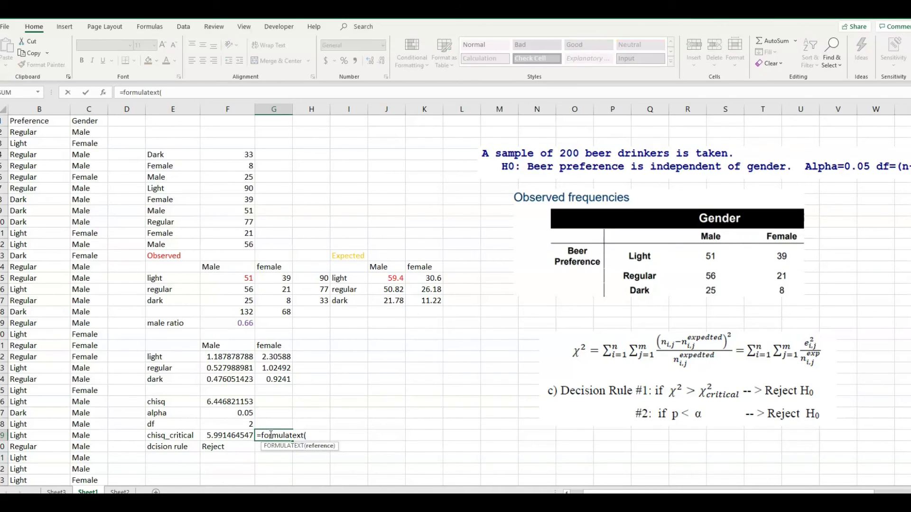
pyautogui.click(219, 436)
pyautogui.write(')')
pyautogui.press('Return')
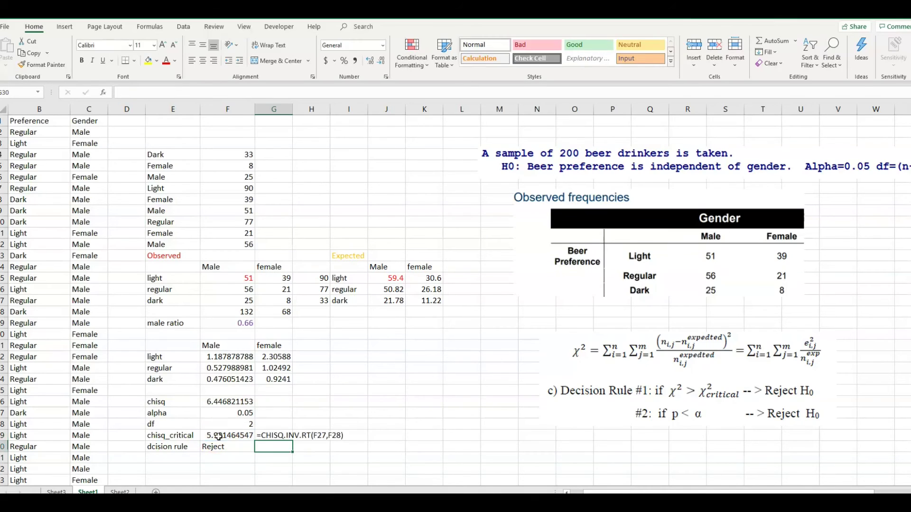
# - Fill the FORMULATEXT formula from G29 down to G30 and set the font size of both cells to 12
pyautogui.click(277, 437)
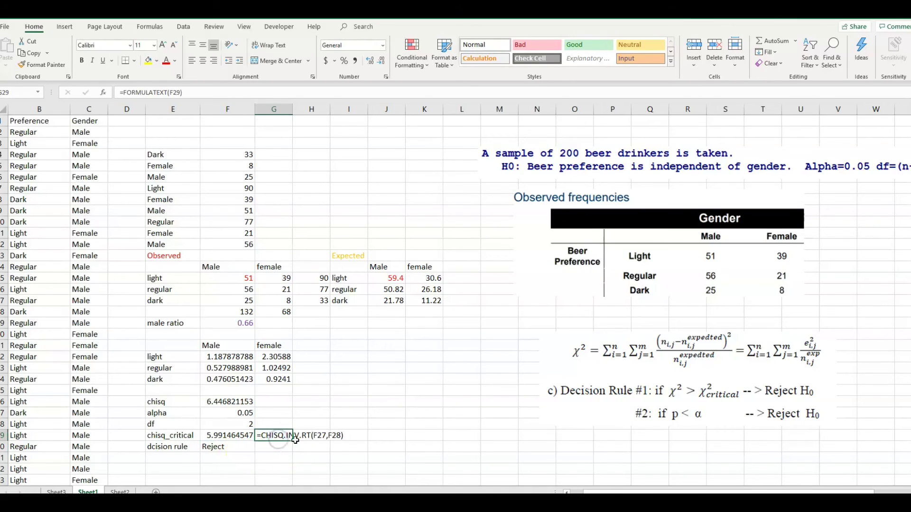
pyautogui.moveTo(293, 442); pyautogui.dragTo(294, 451)
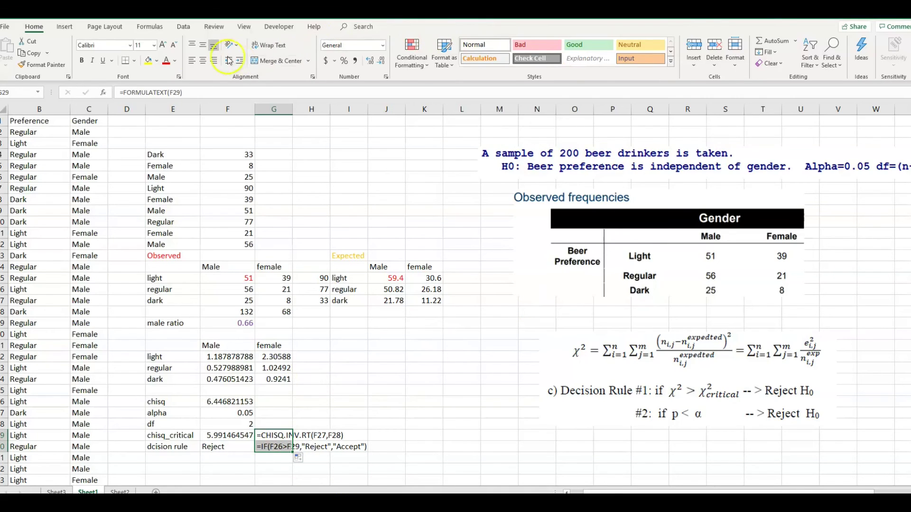
pyautogui.click(154, 45)
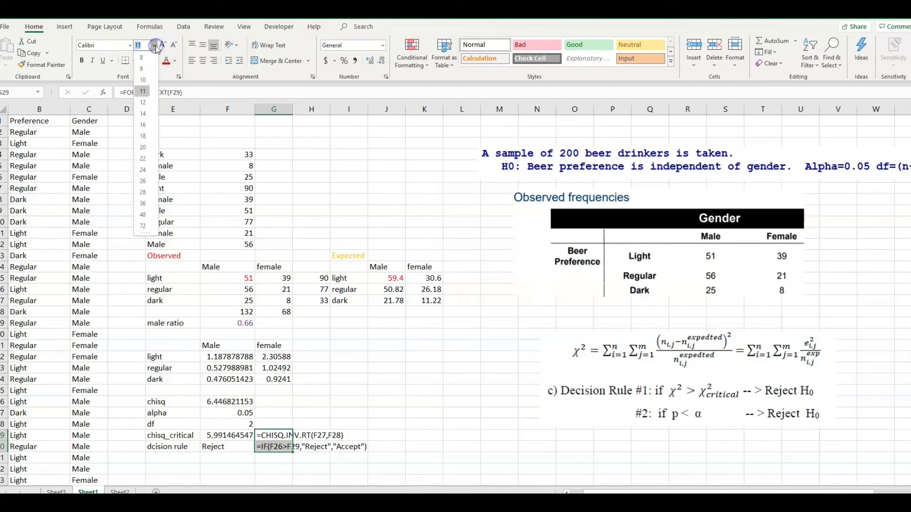
pyautogui.click(143, 103)
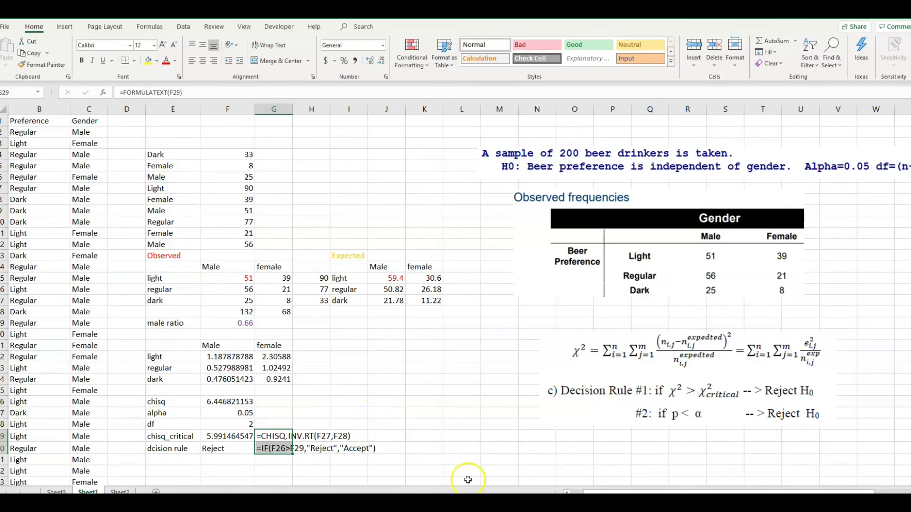
# - Enter the label p vs. alpha in both I23 and I24
pyautogui.click(355, 369)
pyautogui.write('p')
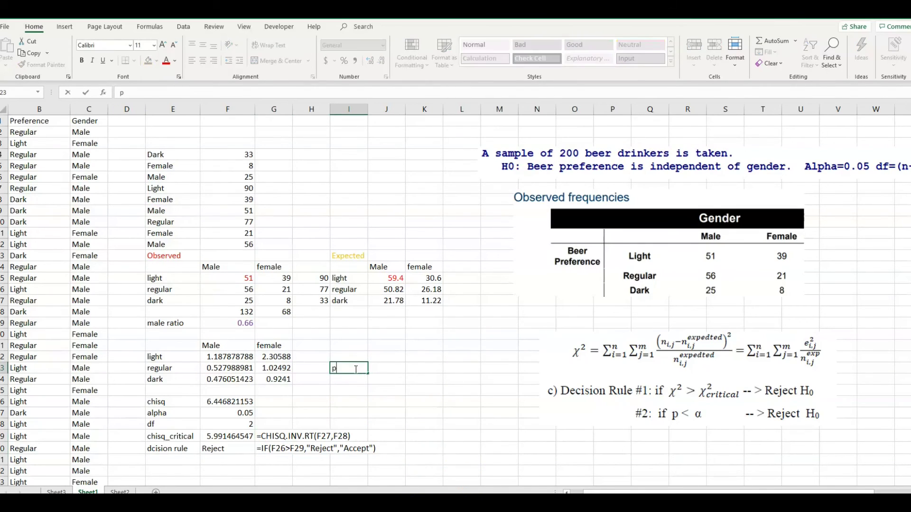
pyautogui.write(' vs. alpha')
pyautogui.press('Return')
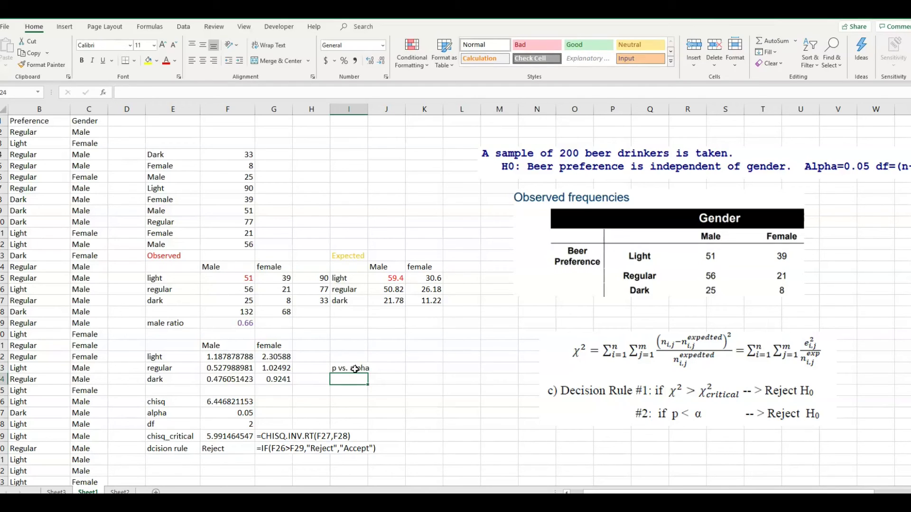
pyautogui.write('p vs. alpha')
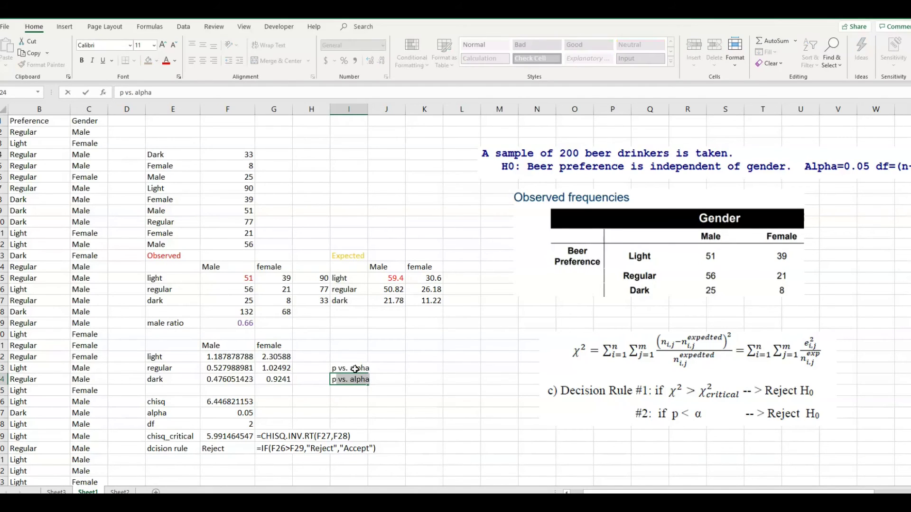
pyautogui.press('Tab')
# - Calculate the p-value in J24 with =chisq.dist.rt(F26,F28)
pyautogui.write('=')
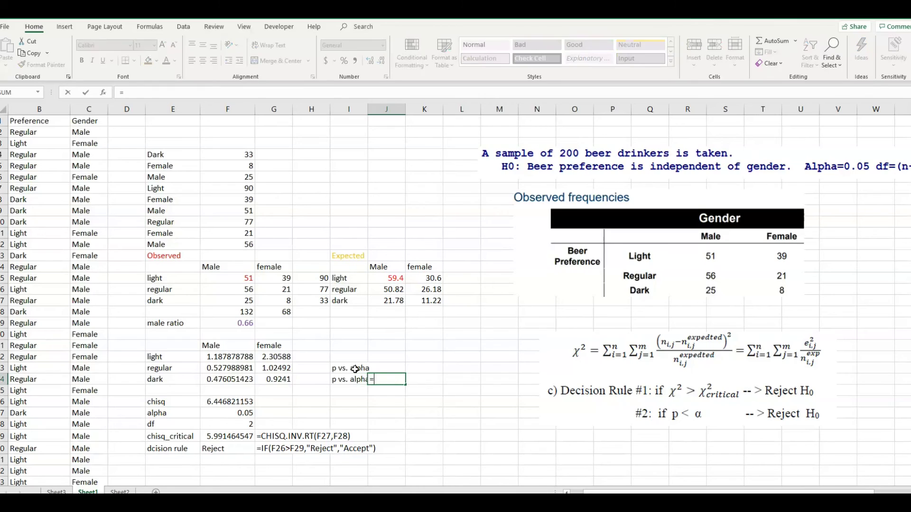
pyautogui.write('chisq.dist.rt(')
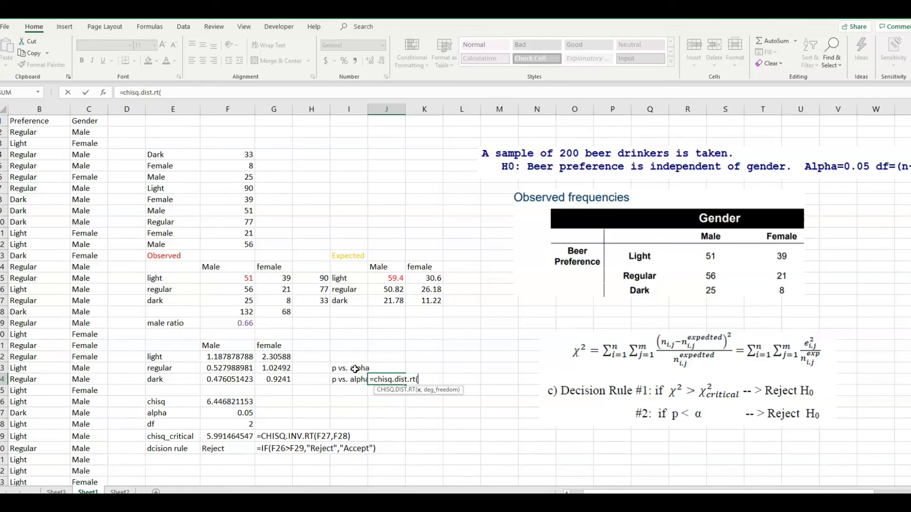
pyautogui.click(227, 403)
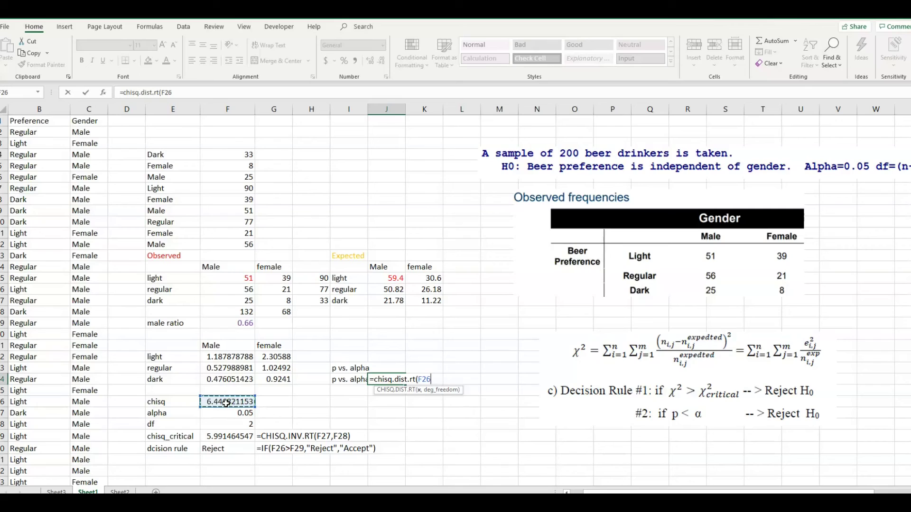
pyautogui.write(',')
pyautogui.click(228, 422)
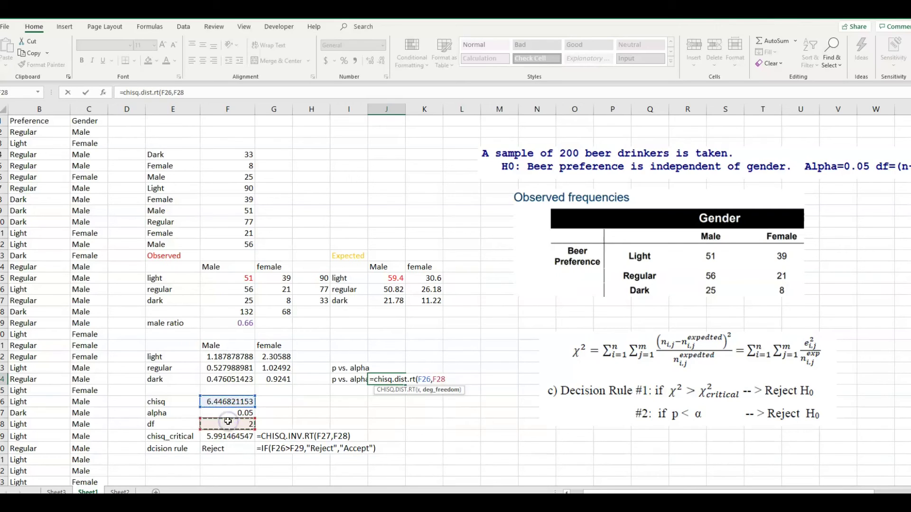
pyautogui.write(')')
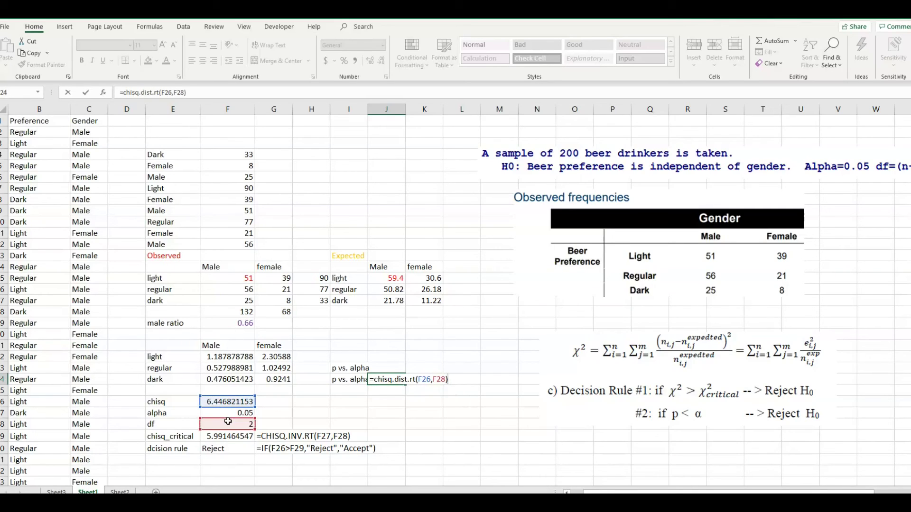
pyautogui.press('Return')
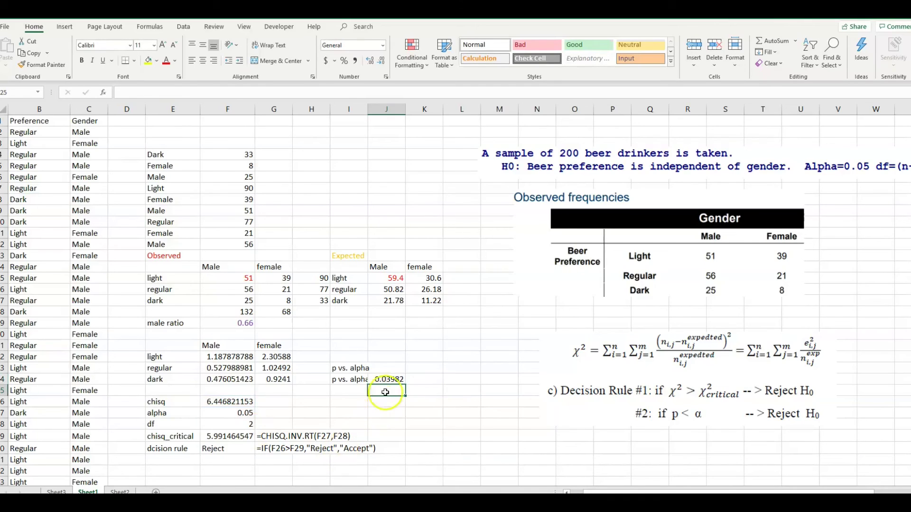
# - Display the text of the p-value formula in K24 with =formulatext(J24) and set that cell's font size to 16
pyautogui.click(386, 380)
pyautogui.click(425, 379)
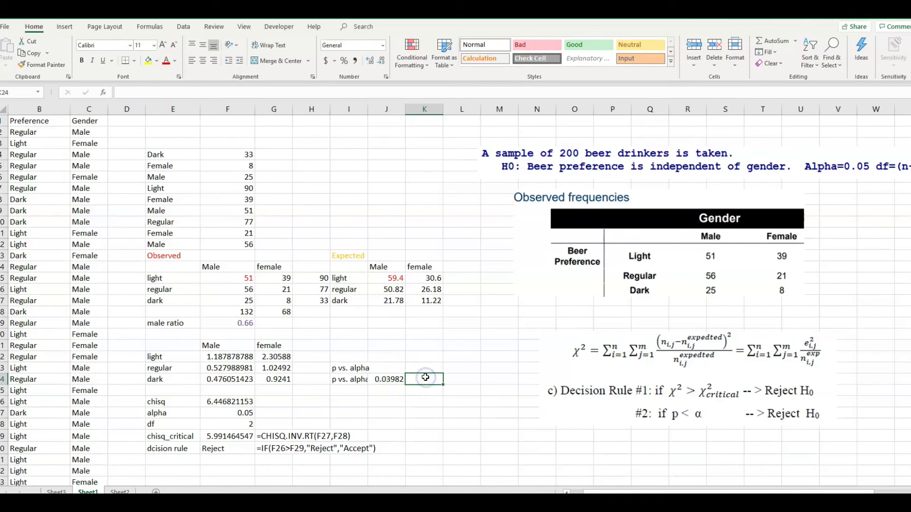
pyautogui.write('=formul')
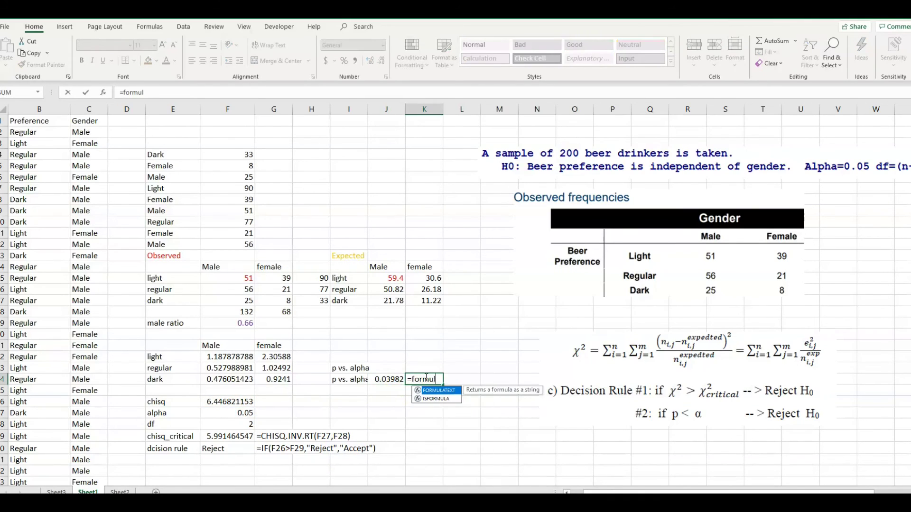
pyautogui.write('atext(')
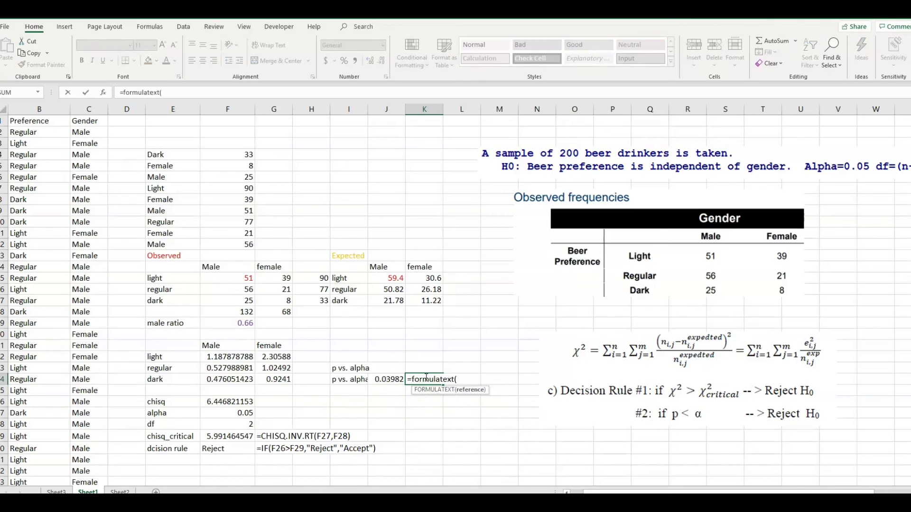
pyautogui.click(388, 379)
pyautogui.write(')')
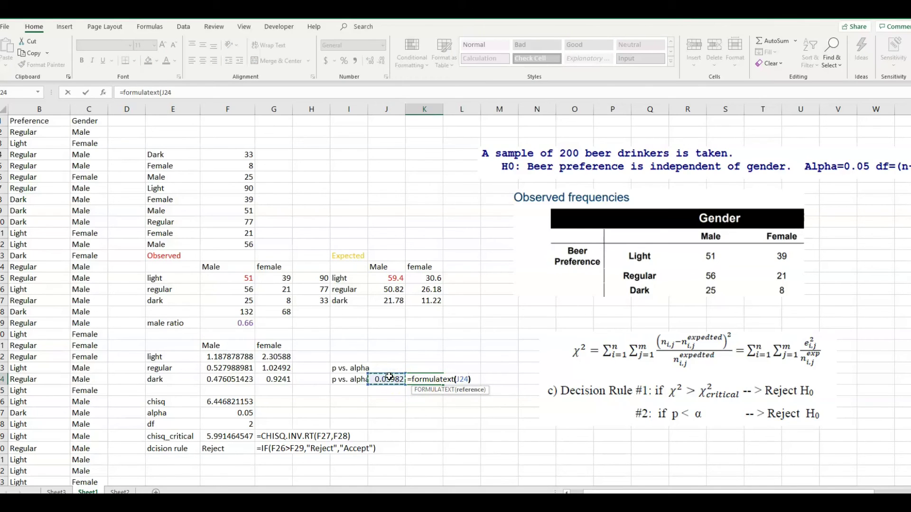
pyautogui.press('Return')
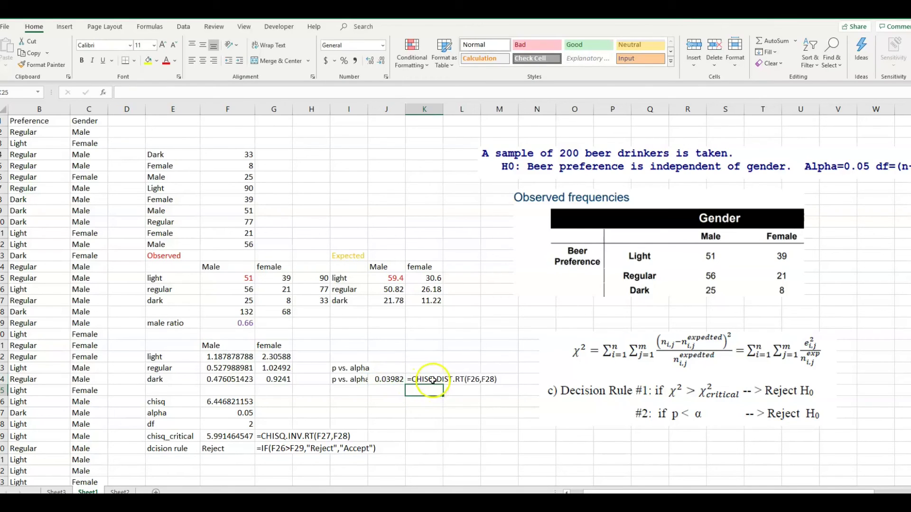
pyautogui.click(433, 380)
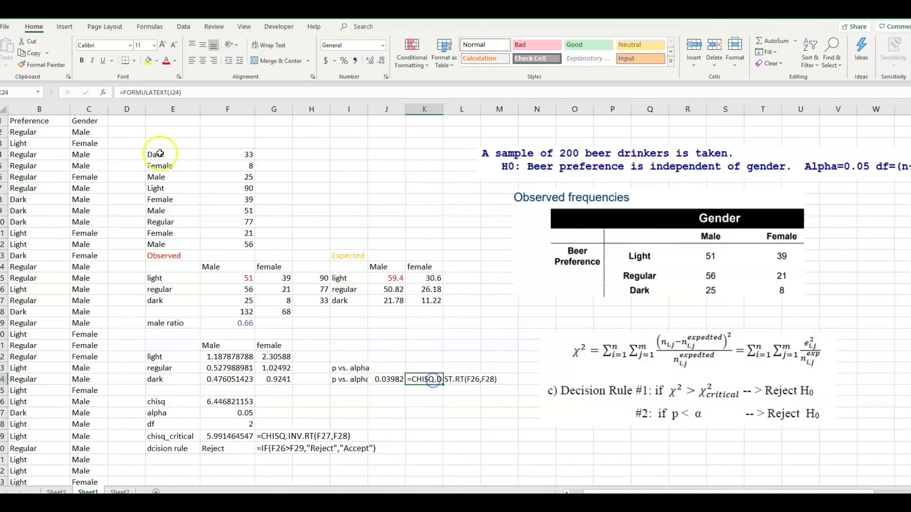
pyautogui.click(154, 45)
pyautogui.click(146, 122)
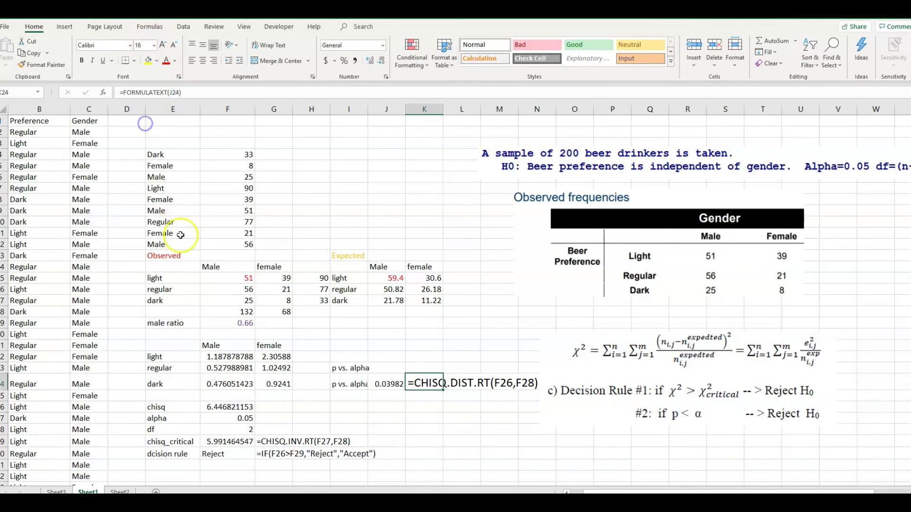
# - Label I25 as decision #2 below the p-value row
pyautogui.click(348, 395)
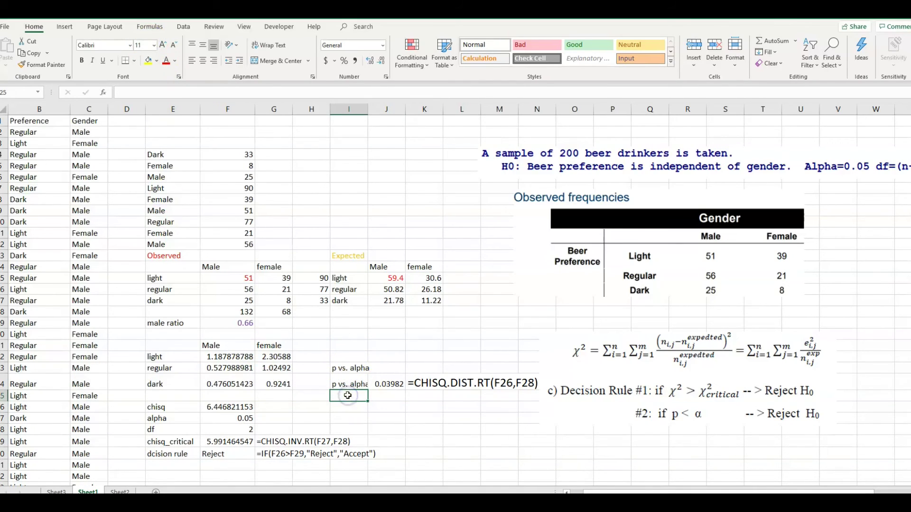
pyautogui.write('decision #2')
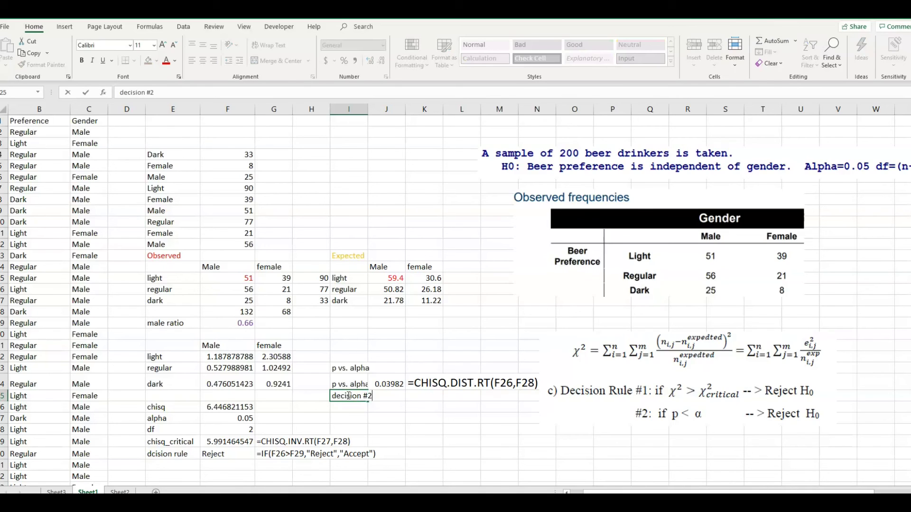
pyautogui.press('Return')
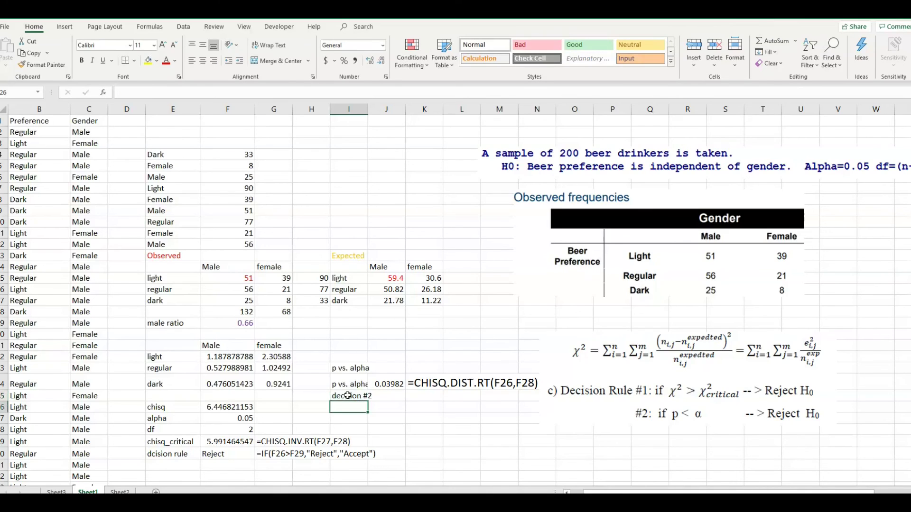
# - Enter the p-value decision rule =if(J24<F27,"Reject","Accept") in J25
pyautogui.click(390, 396)
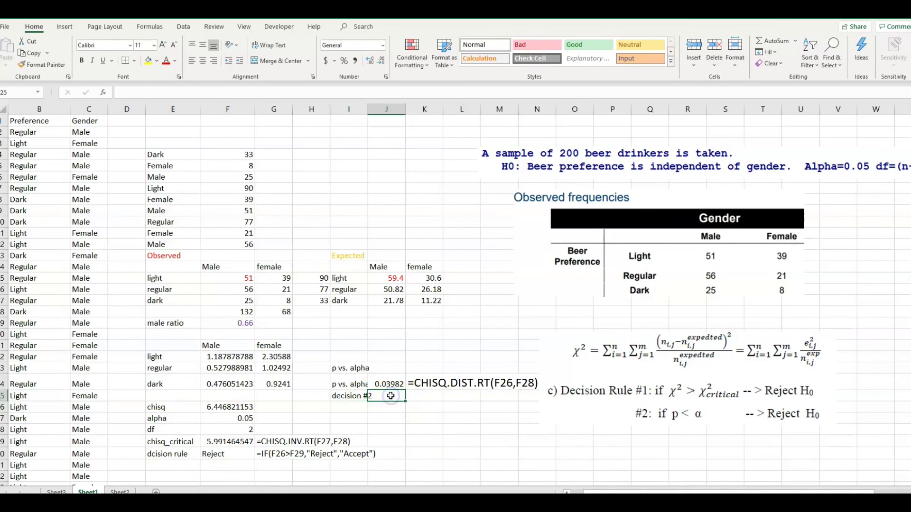
pyautogui.write('=fi')
pyautogui.press('BackSpace')
pyautogui.press('BackSpace')
pyautogui.write('if')
pyautogui.click(397, 385)
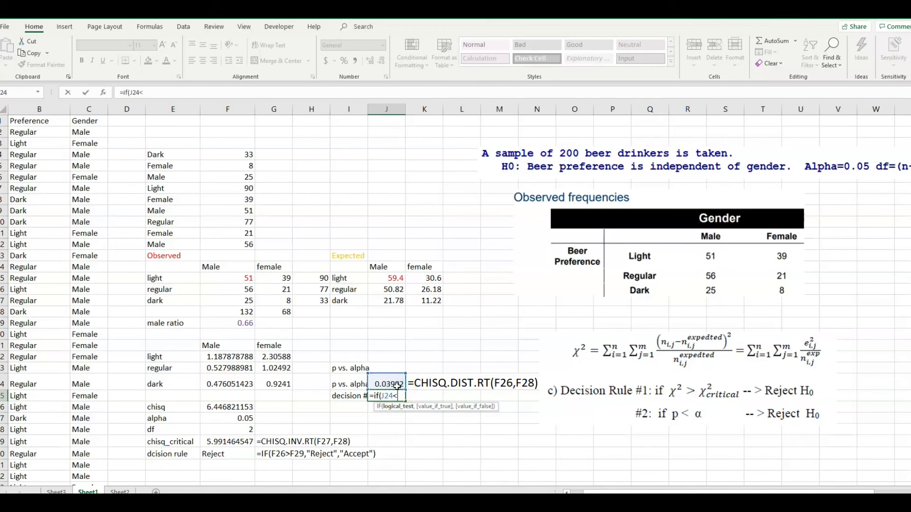
pyautogui.click(238, 420)
pyautogui.write(',')
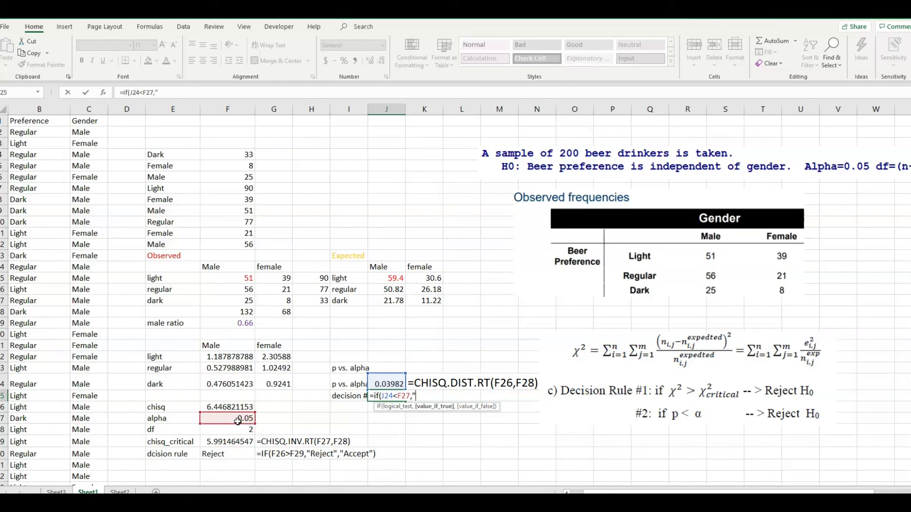
pyautogui.write('"Reject","Accept"')
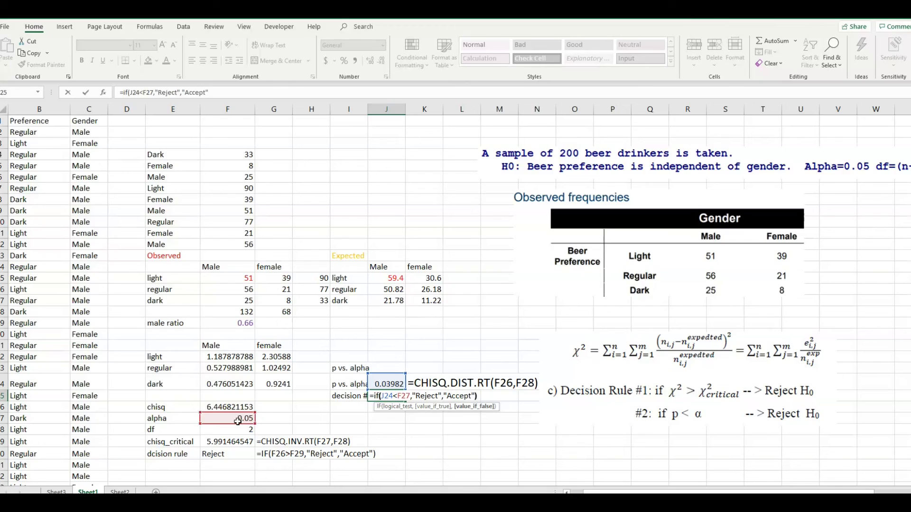
pyautogui.press('Return')
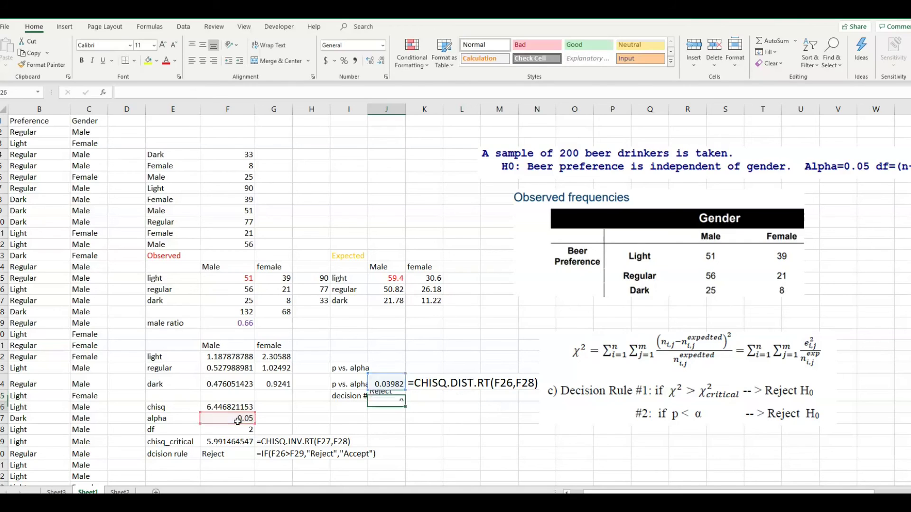
# - Fill the FORMULATEXT formula from K24 down to K25
pyautogui.click(429, 383)
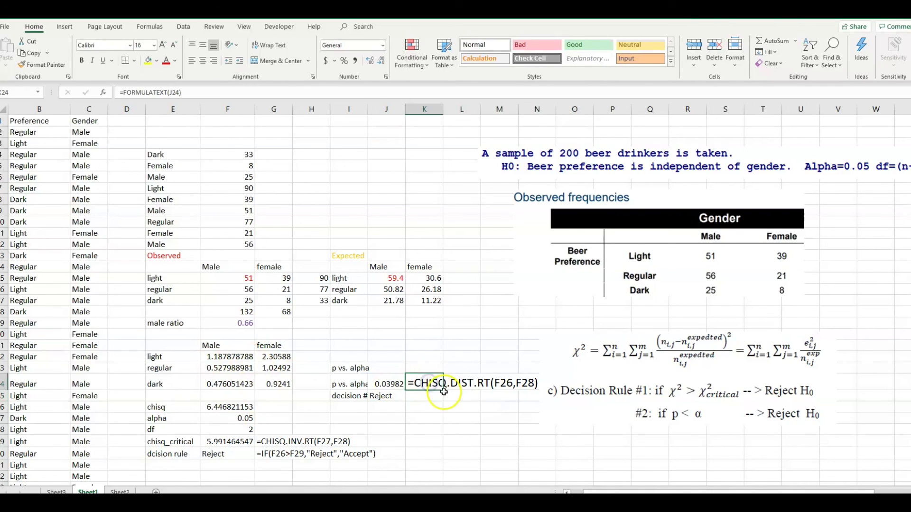
pyautogui.moveTo(441, 388); pyautogui.dragTo(444, 398)
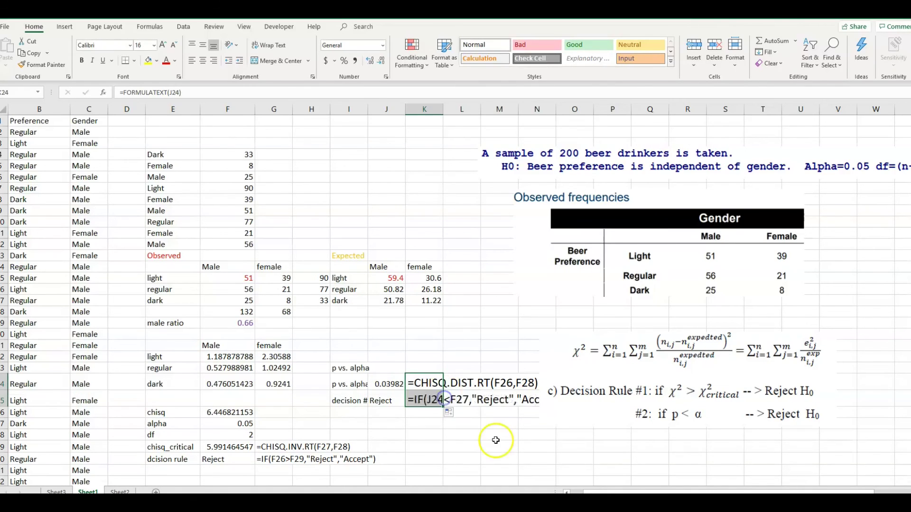
pyautogui.click(496, 436)
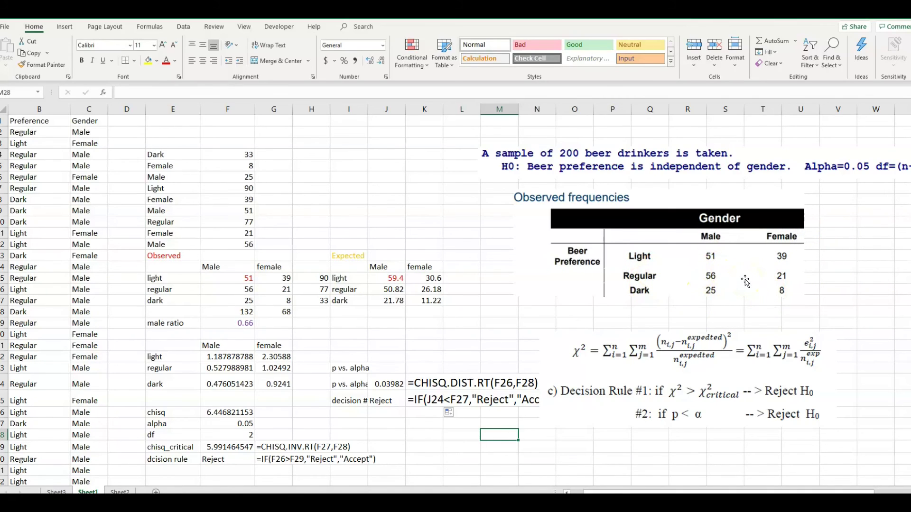
# - Review the observed table with its gender totals and male ratio, the expected table, and the chi-square terms, comparing the observed and expected male light cells
pyautogui.moveTo(159, 264); pyautogui.dragTo(266, 308)
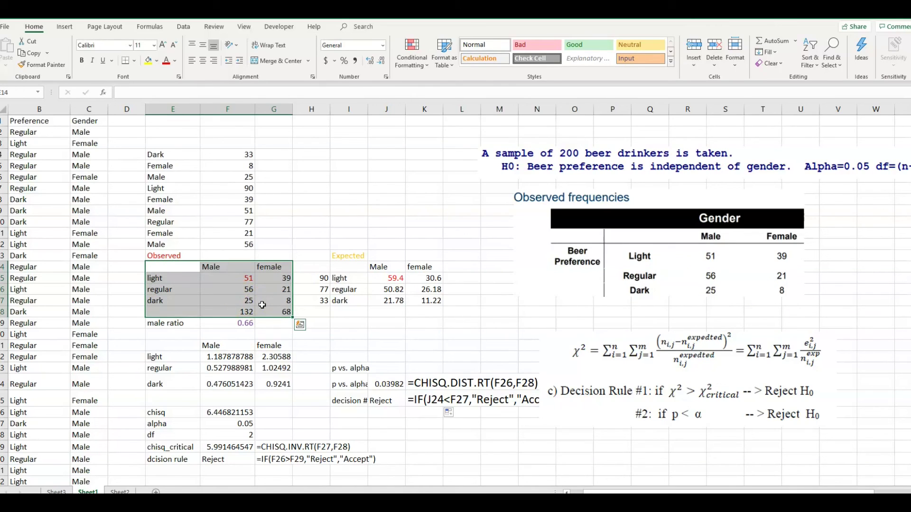
pyautogui.moveTo(157, 265); pyautogui.dragTo(276, 303)
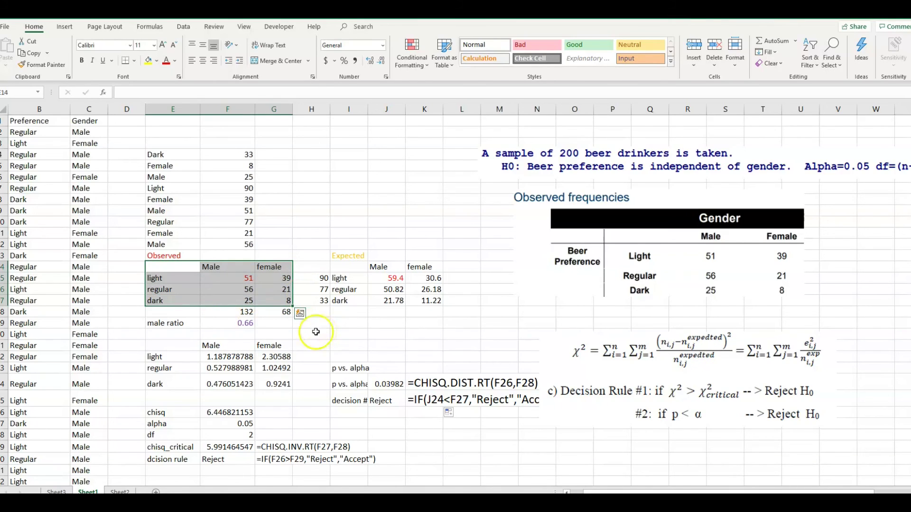
pyautogui.click(238, 311)
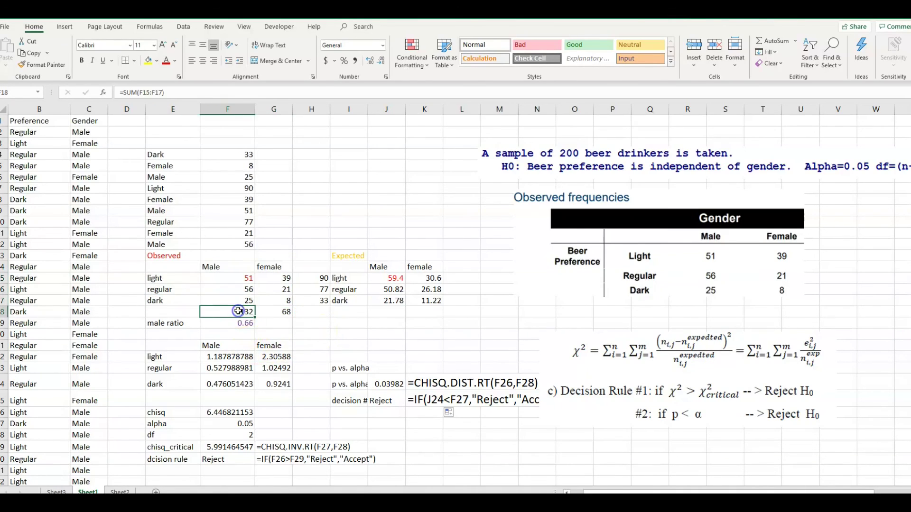
pyautogui.click(270, 315)
pyautogui.click(250, 326)
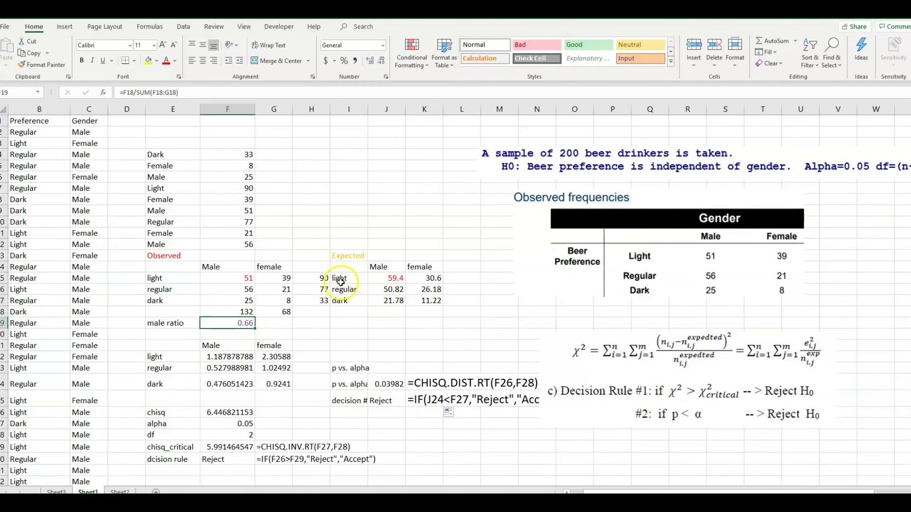
pyautogui.click(318, 269)
pyautogui.moveTo(317, 269); pyautogui.dragTo(427, 300)
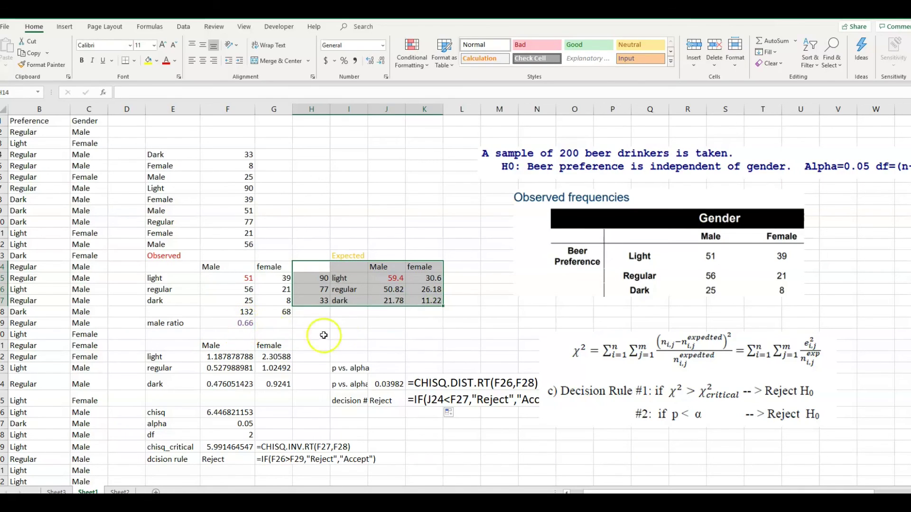
pyautogui.moveTo(339, 267)
pyautogui.mouseDown()
pyautogui.moveTo(463, 310)
pyautogui.moveTo(449, 290)
pyautogui.moveTo(444, 306)
pyautogui.mouseUp()
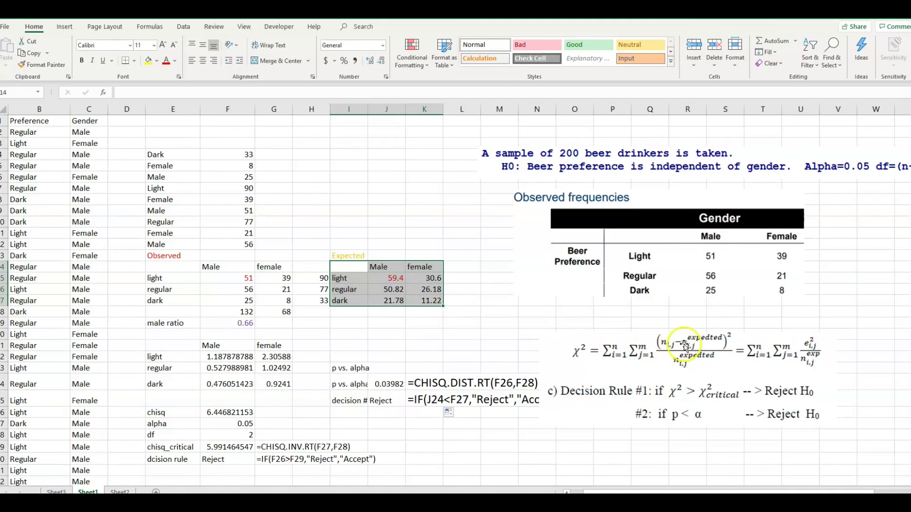
pyautogui.moveTo(223, 356); pyautogui.dragTo(256, 378)
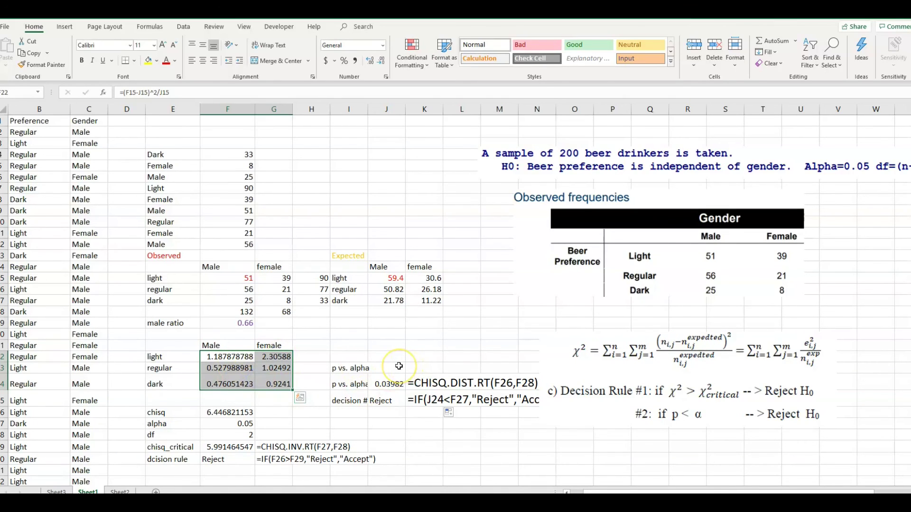
pyautogui.click(236, 279)
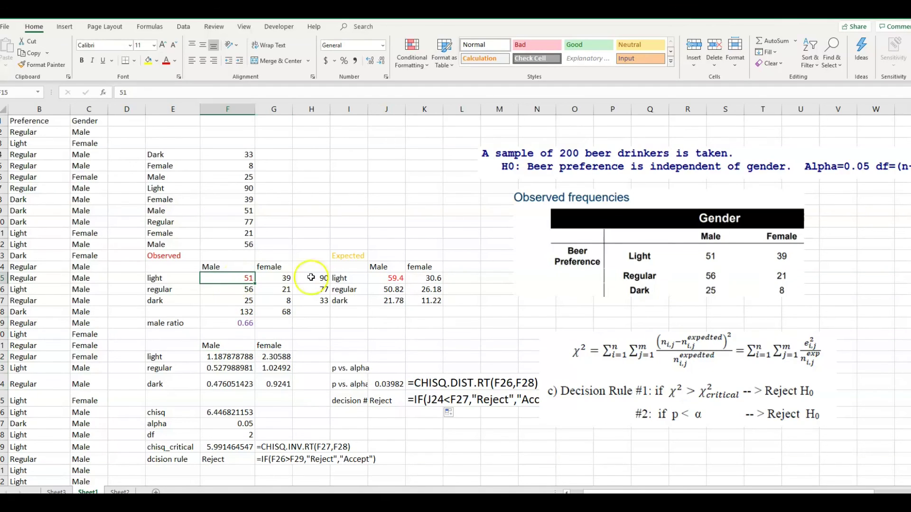
pyautogui.click(378, 279)
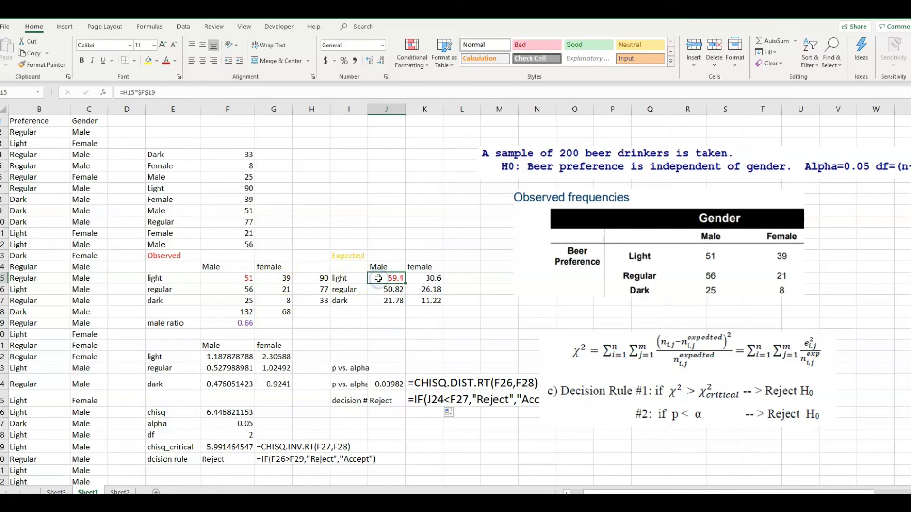
pyautogui.click(388, 278)
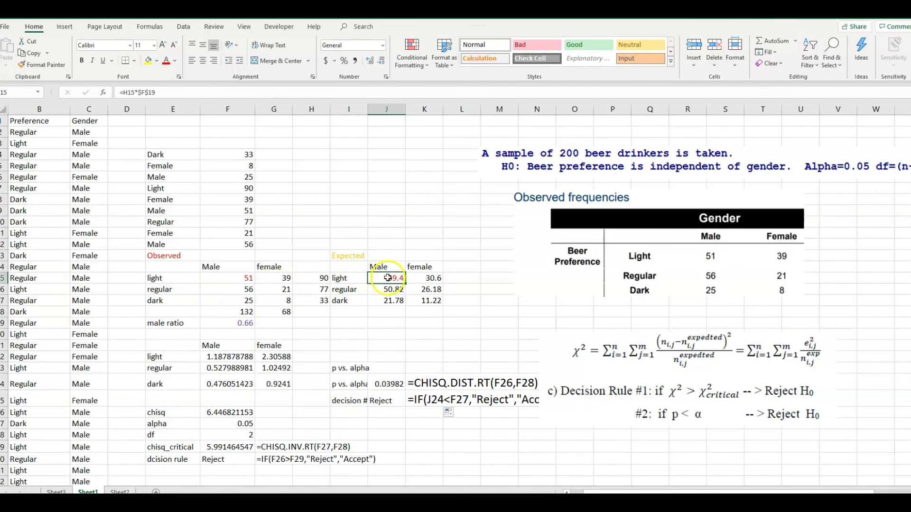